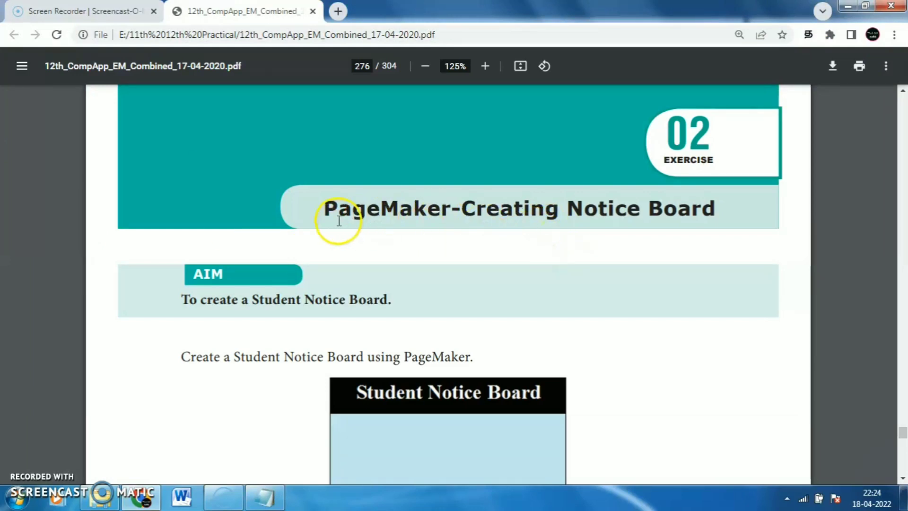
Read through the PageMaker notice board exercise in the PDF, from the aim and sample figure down to the procedure
drag(547, 221, 492, 214)
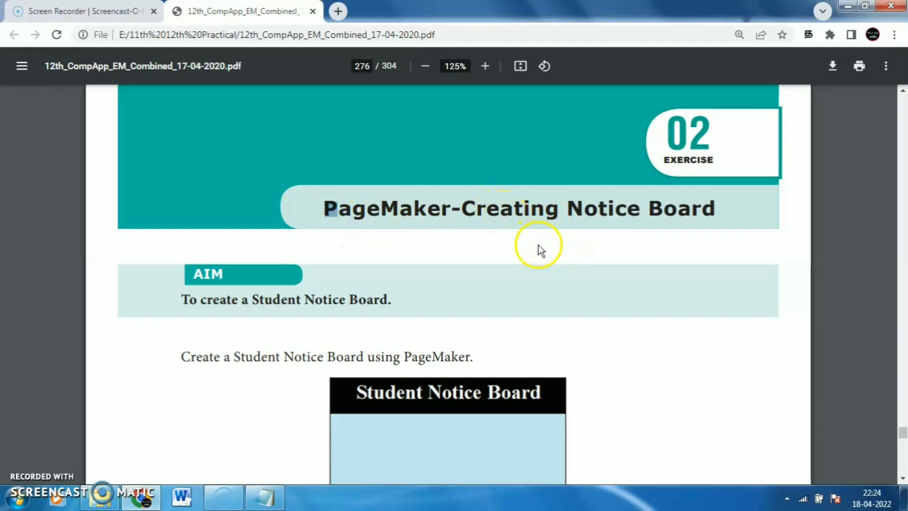
scroll(538, 245, down, 4)
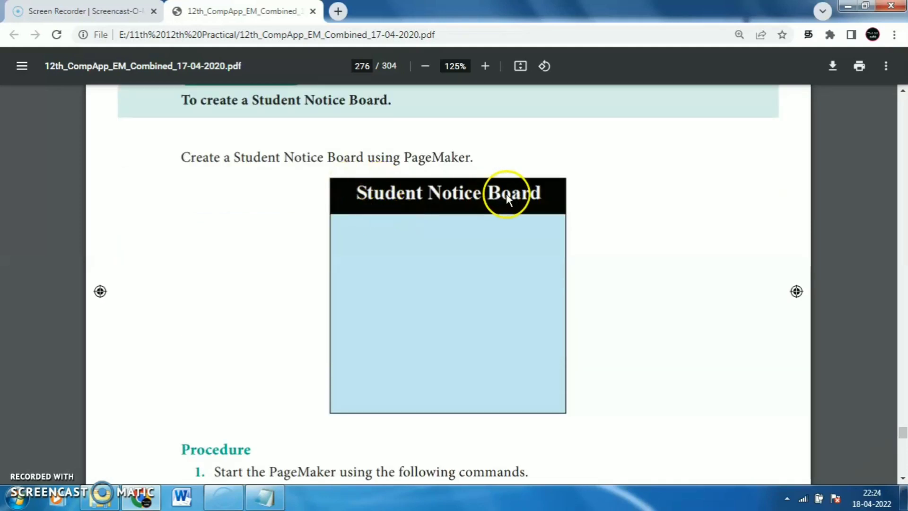
scroll(507, 196, up, 3)
scroll(341, 243, down, 1)
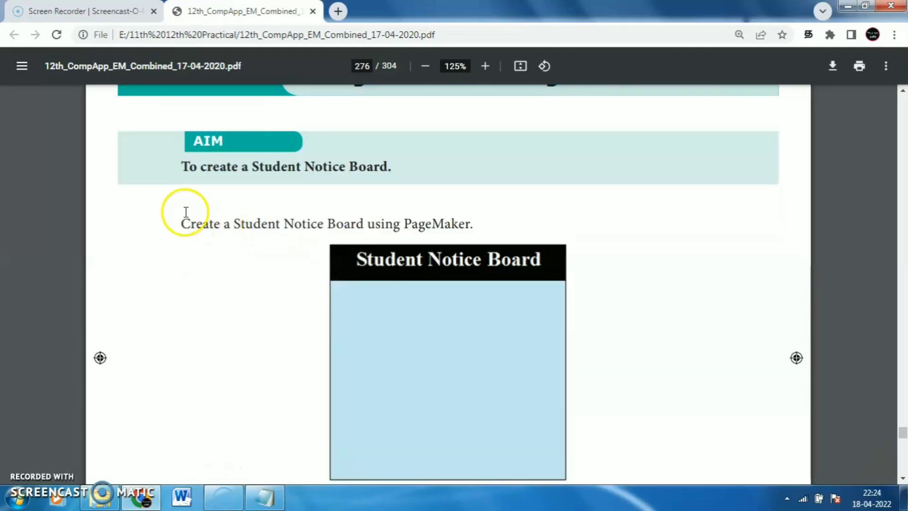
drag(182, 225, 203, 225)
click(513, 414)
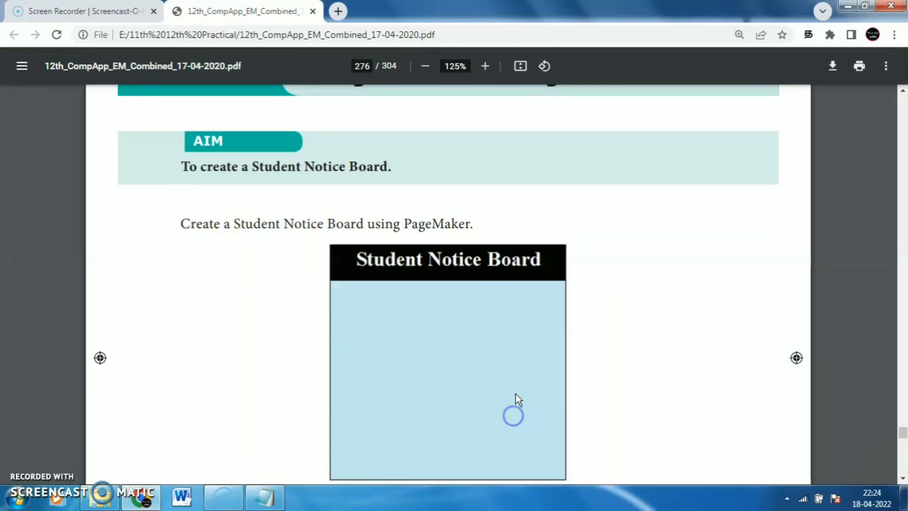
scroll(516, 394, down, 1)
scroll(516, 392, up, 4)
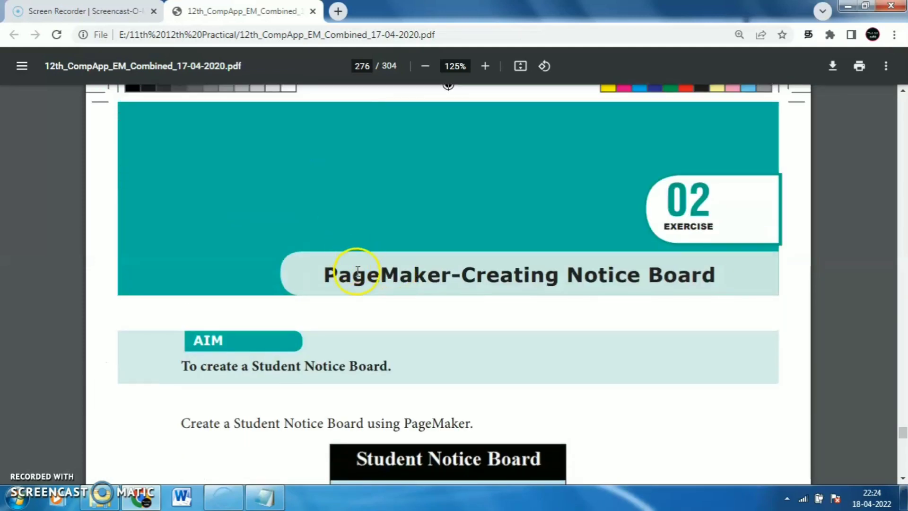
drag(357, 271, 700, 275)
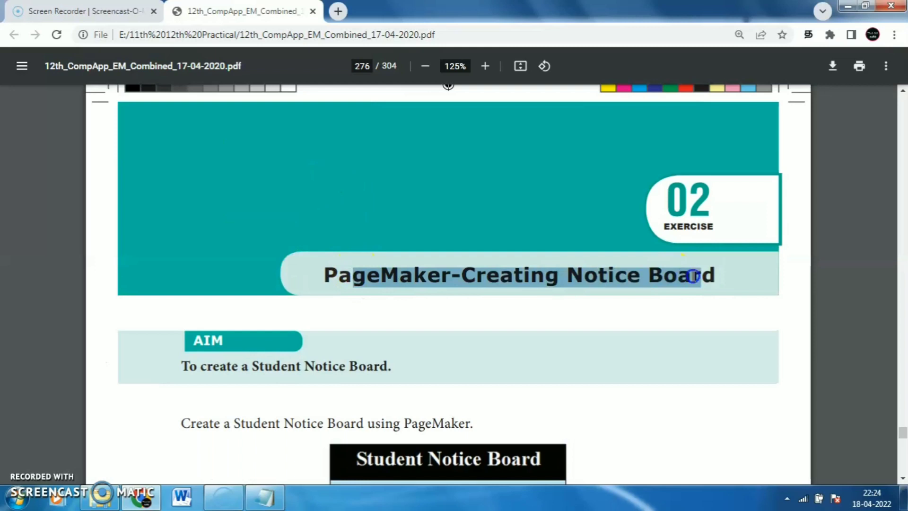
click(199, 337)
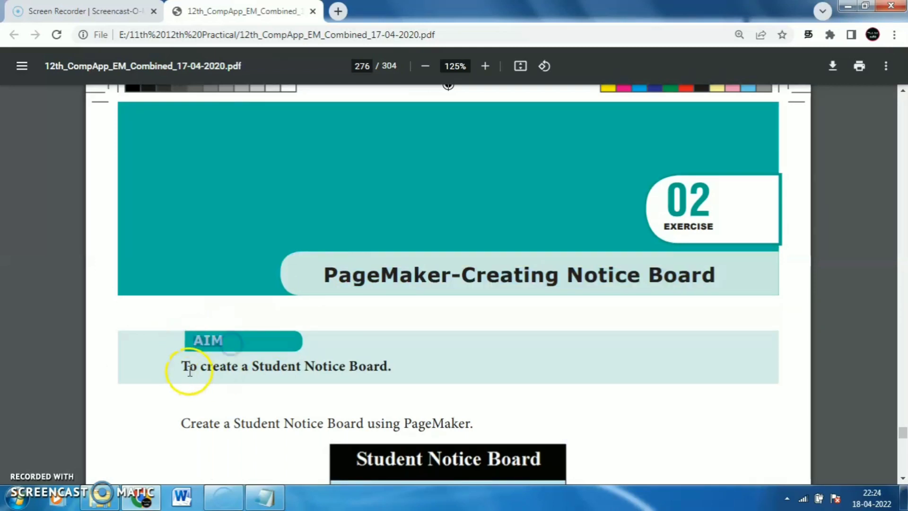
scroll(372, 374, down, 7)
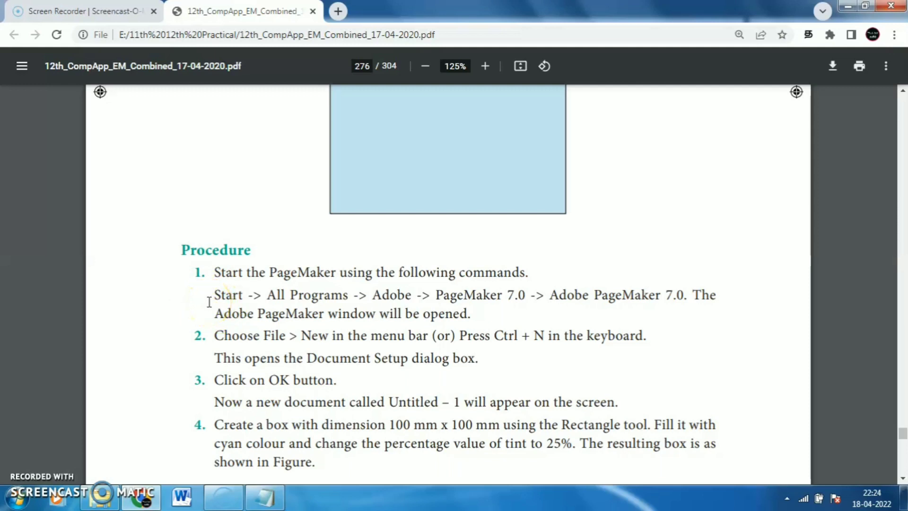
Launch Adobe PageMaker 7.0 and dismiss the Templates palette
click(16, 499)
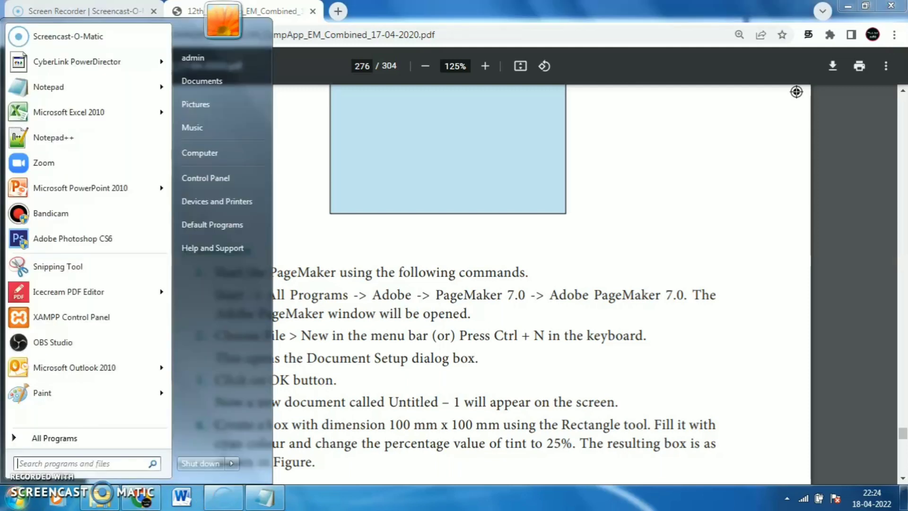
click(88, 438)
click(59, 233)
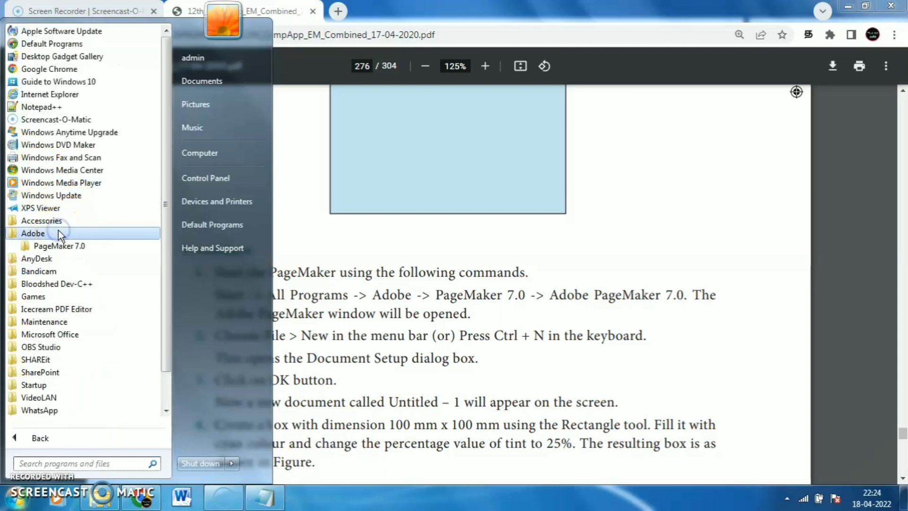
click(66, 243)
click(89, 260)
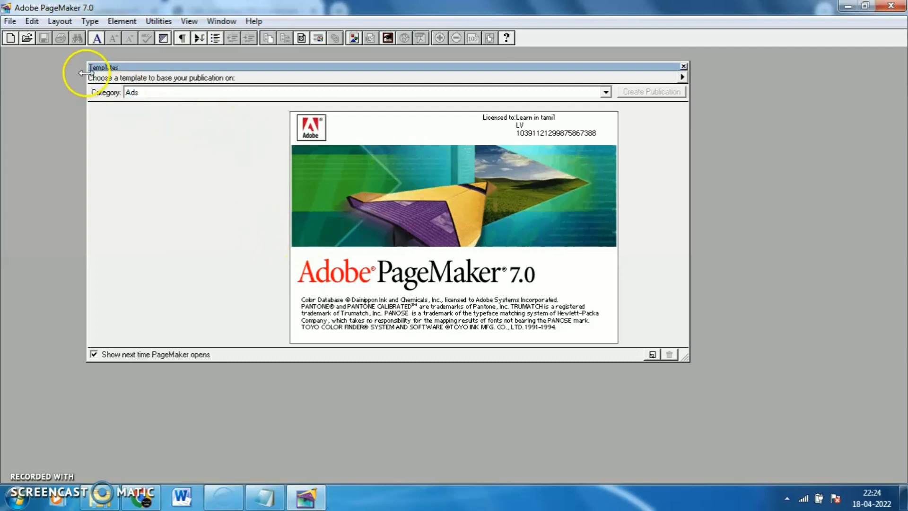
click(509, 118)
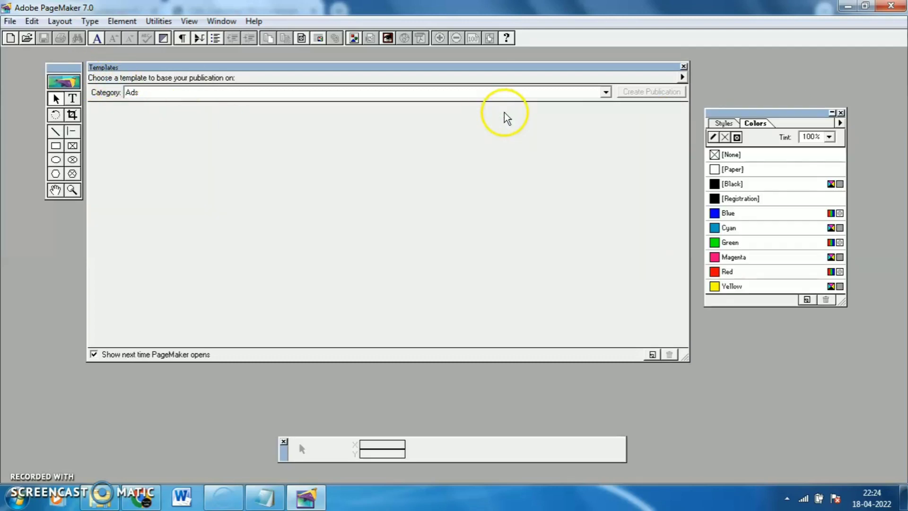
click(683, 67)
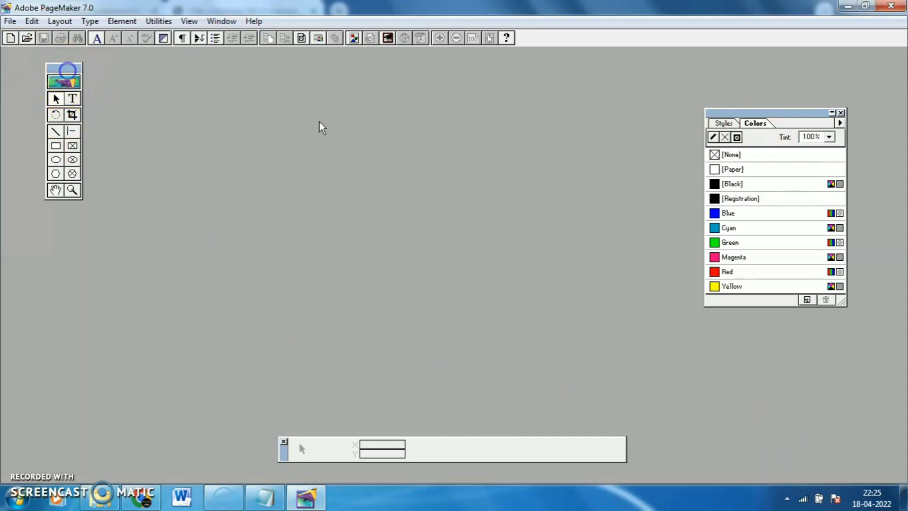
drag(794, 112, 793, 112)
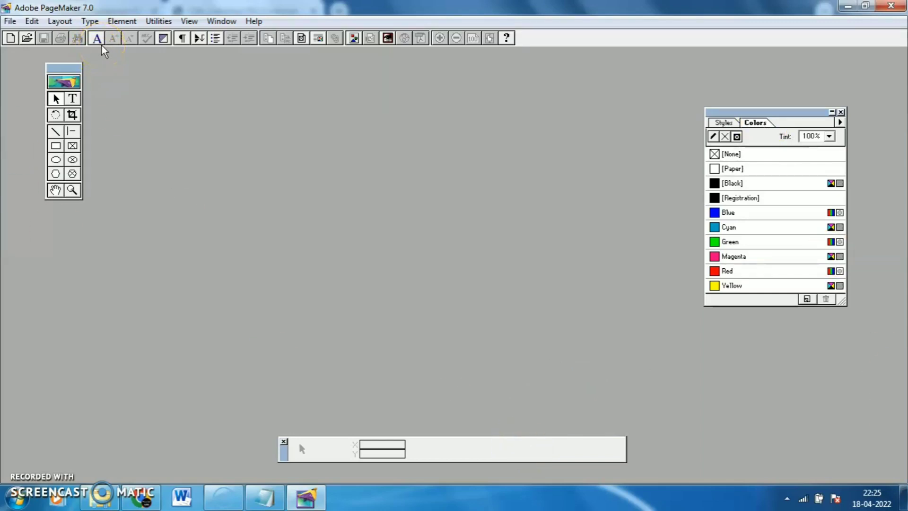
Hide the toolbox, the Colors palette and the Control Palette
click(220, 21)
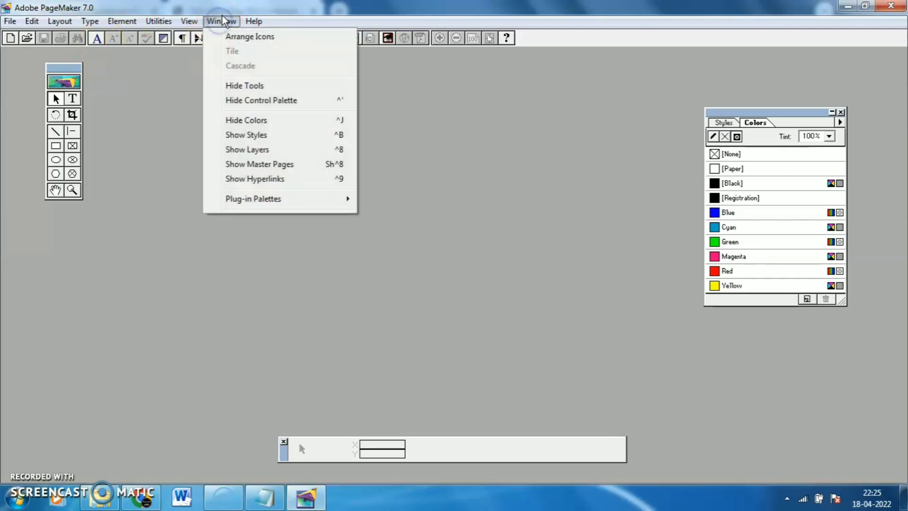
click(245, 85)
click(221, 21)
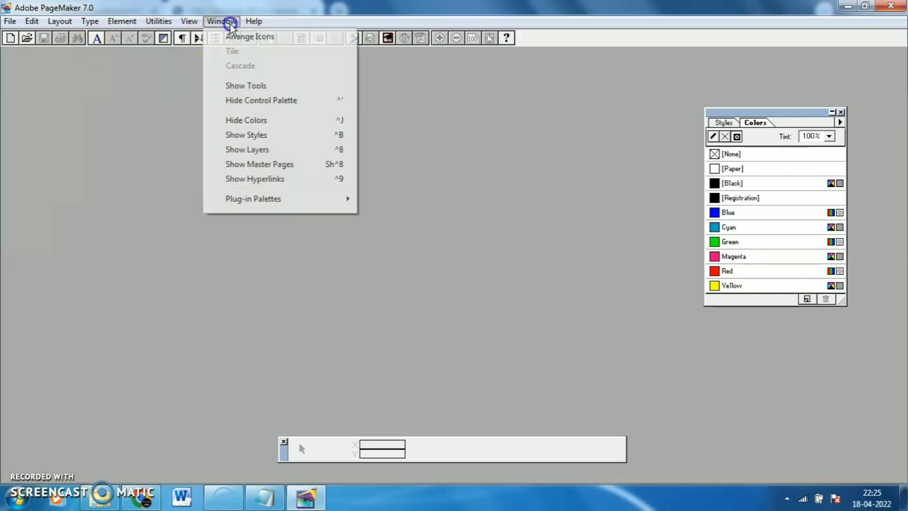
click(252, 120)
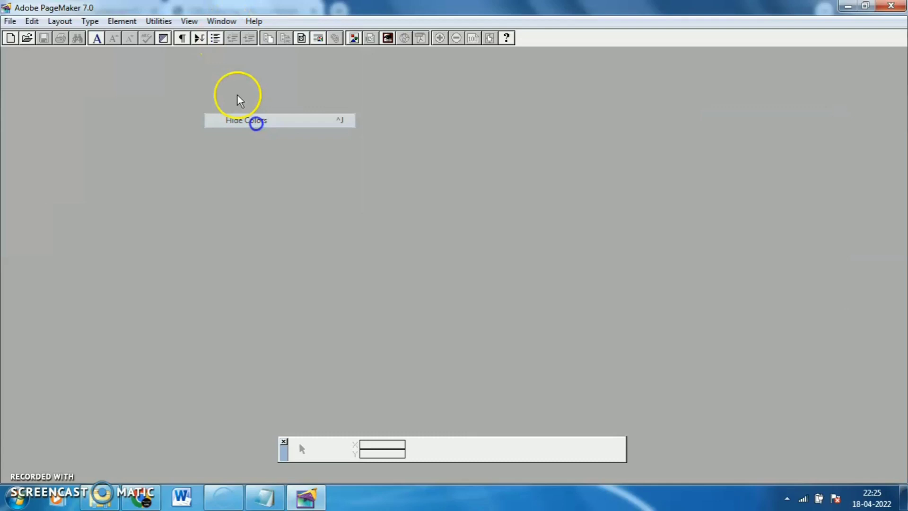
click(221, 21)
click(259, 98)
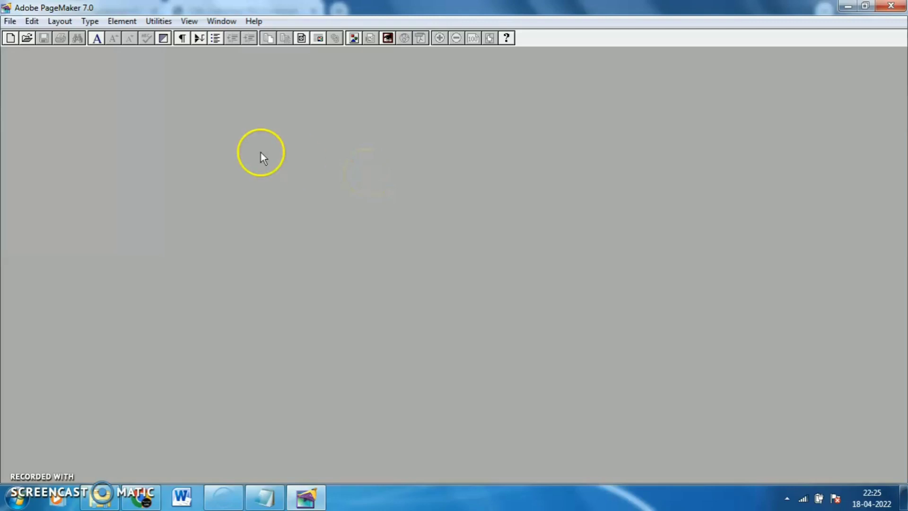
Show the toolbox, Control Palette and Colors palette, and move the Colors palette closer to the middle of the workspace
click(215, 22)
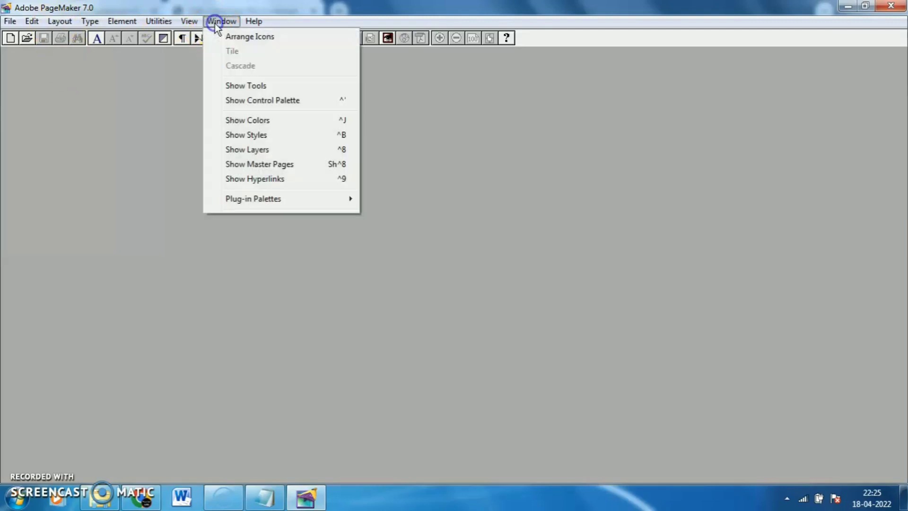
click(244, 86)
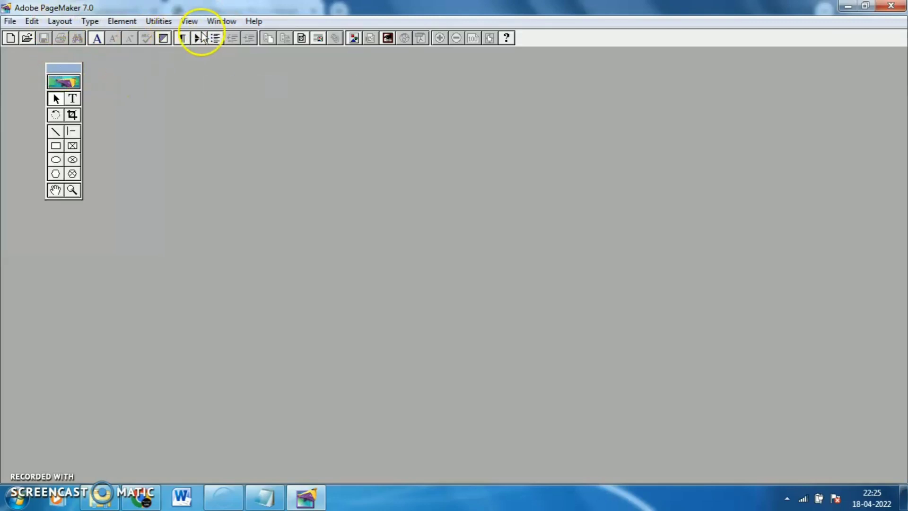
click(220, 21)
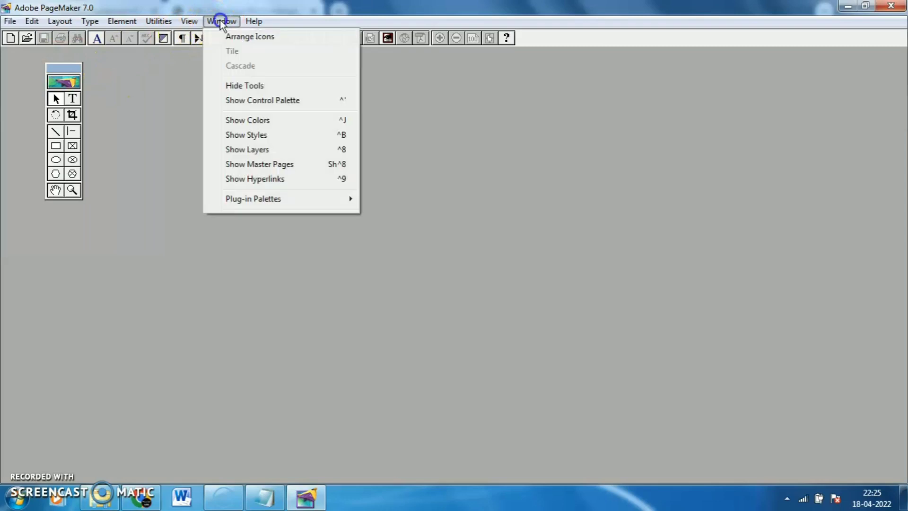
click(254, 100)
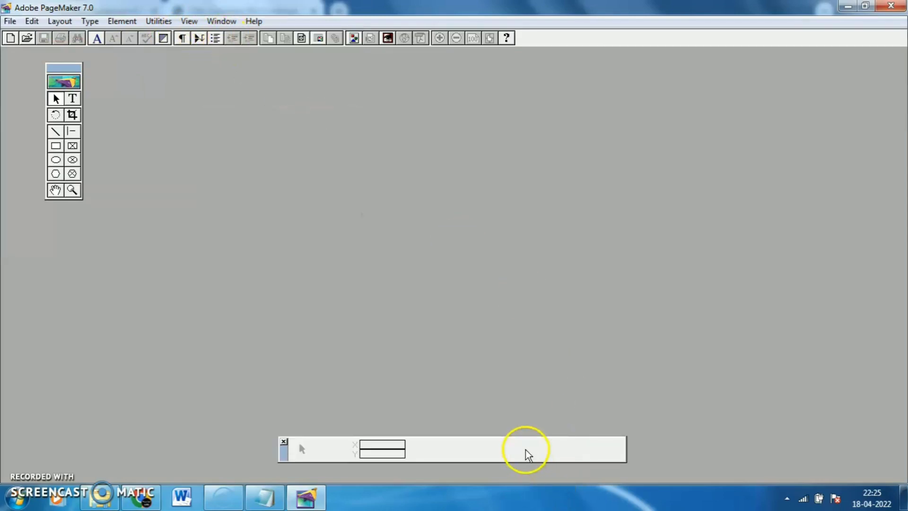
click(221, 21)
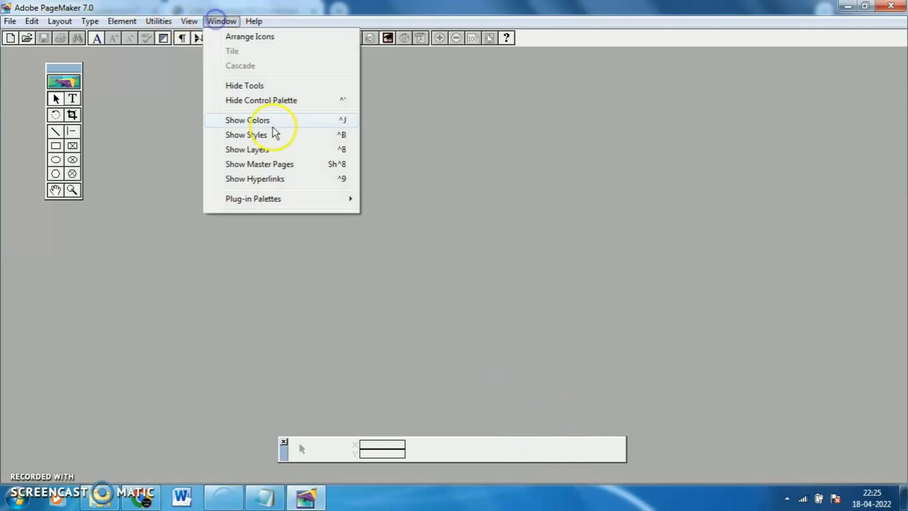
click(262, 124)
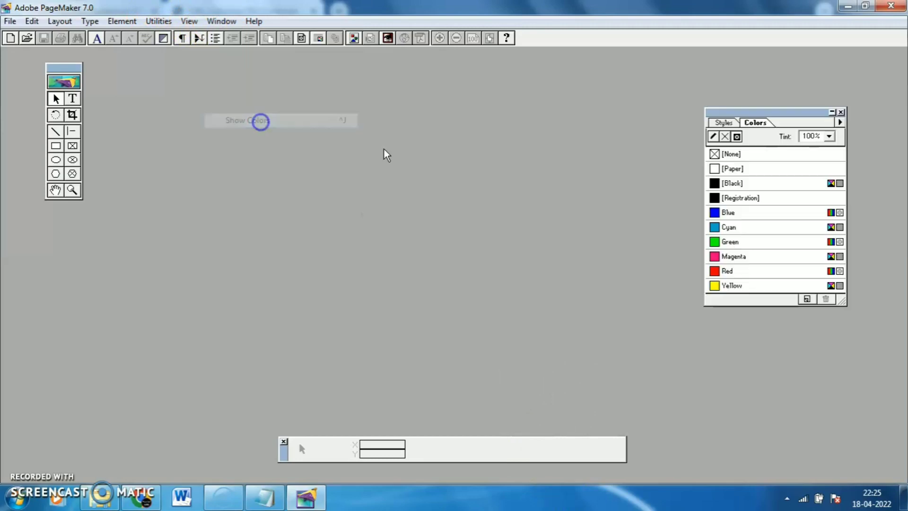
drag(792, 116, 736, 89)
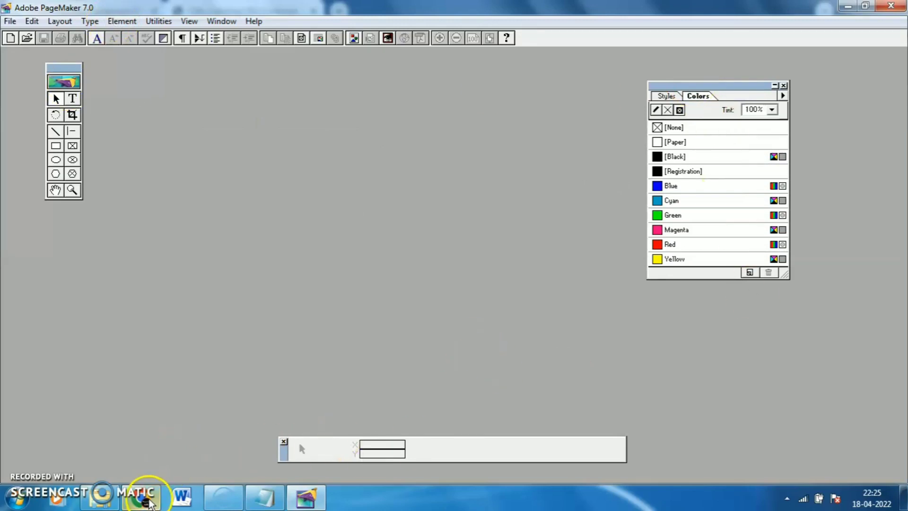
Switch to the exercise PDF in Chrome and read procedure step 2 on starting a new document
click(149, 501)
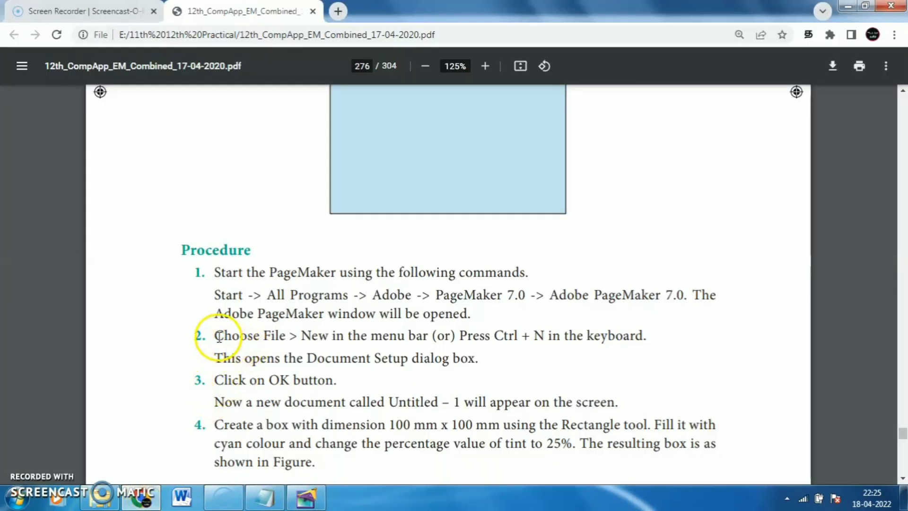
drag(274, 347, 328, 340)
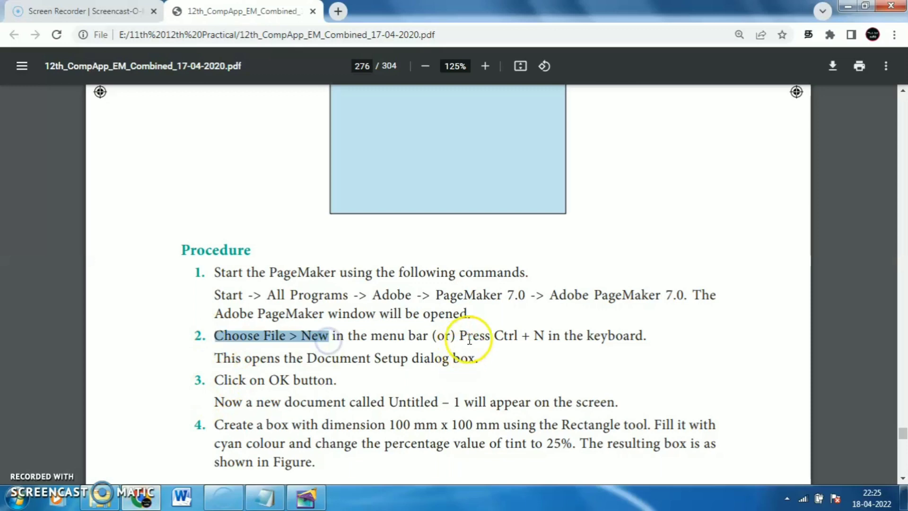
drag(486, 336, 542, 337)
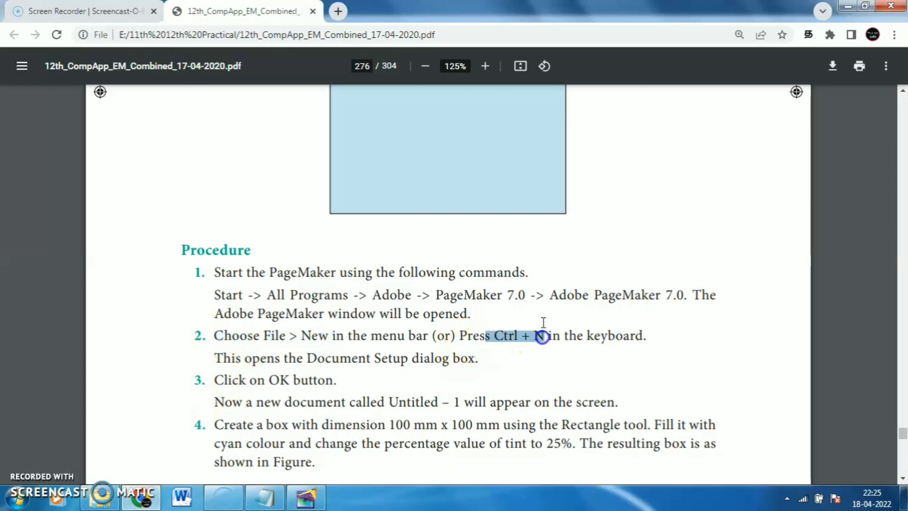
Return to PageMaker and start a new publication, opening its Document Setup dialog
click(849, 7)
click(10, 21)
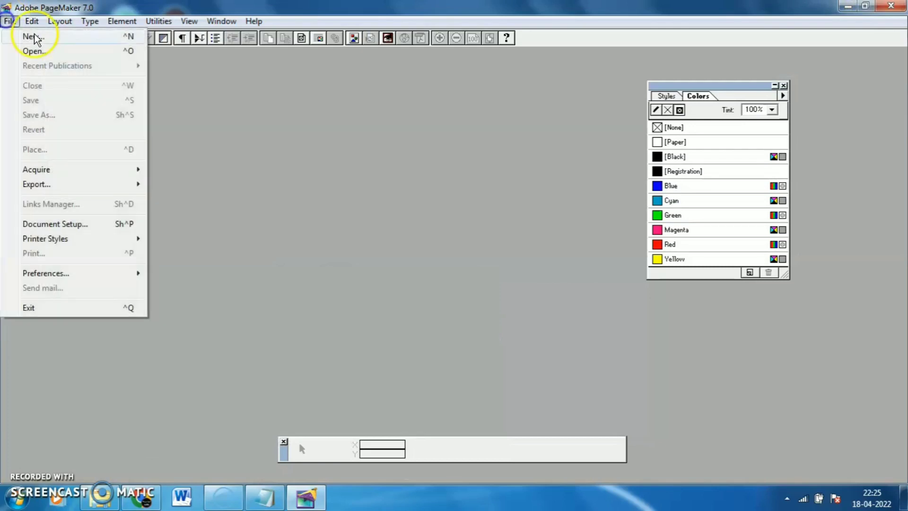
click(30, 35)
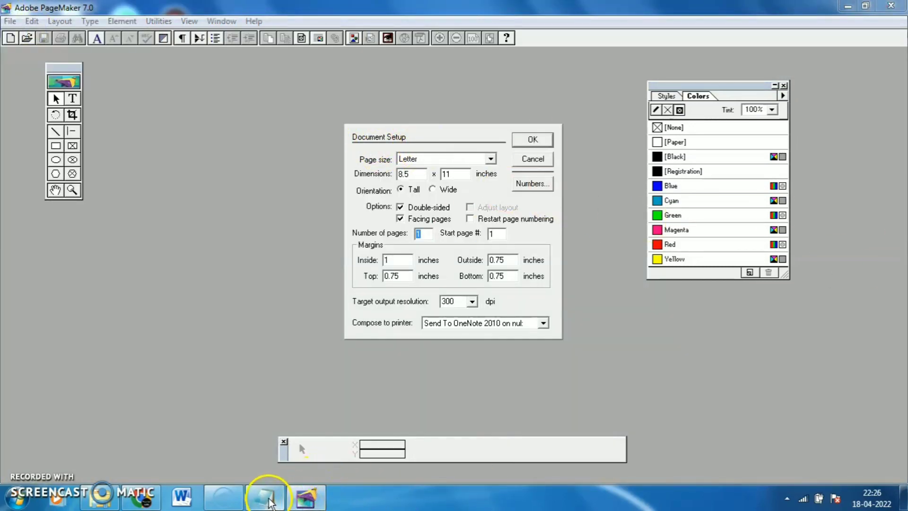
Switch to the exercise PDF in Chrome and read the instructions on Document Setup and procedure step 3
click(142, 496)
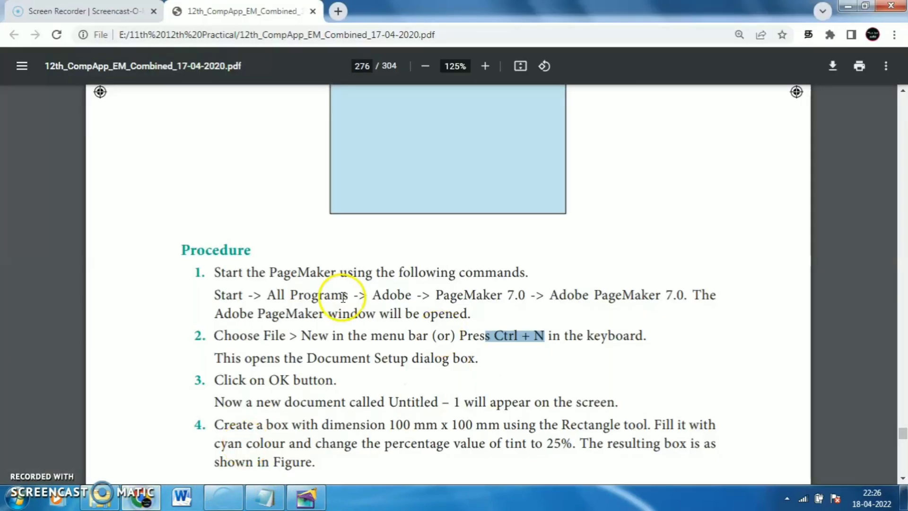
drag(299, 361, 479, 373)
drag(268, 382, 293, 381)
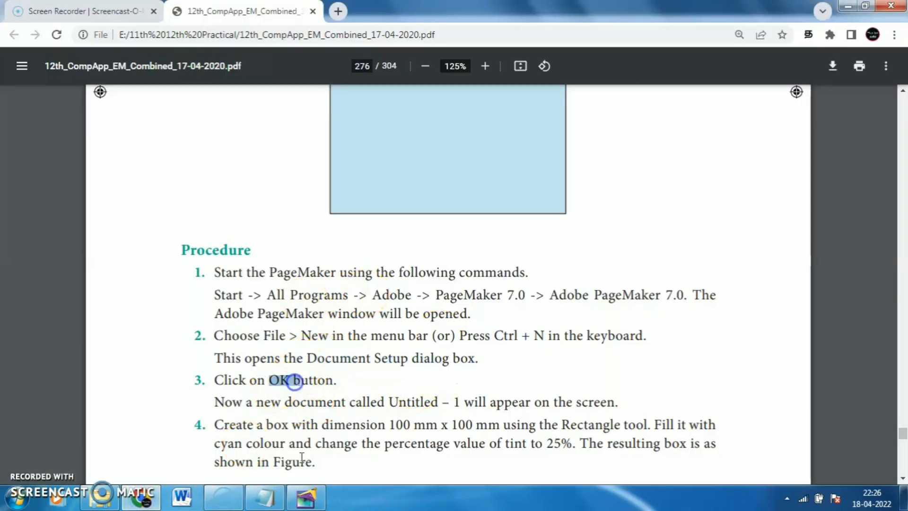
Return to PageMaker and create the new publication with the default Letter page setup
click(306, 497)
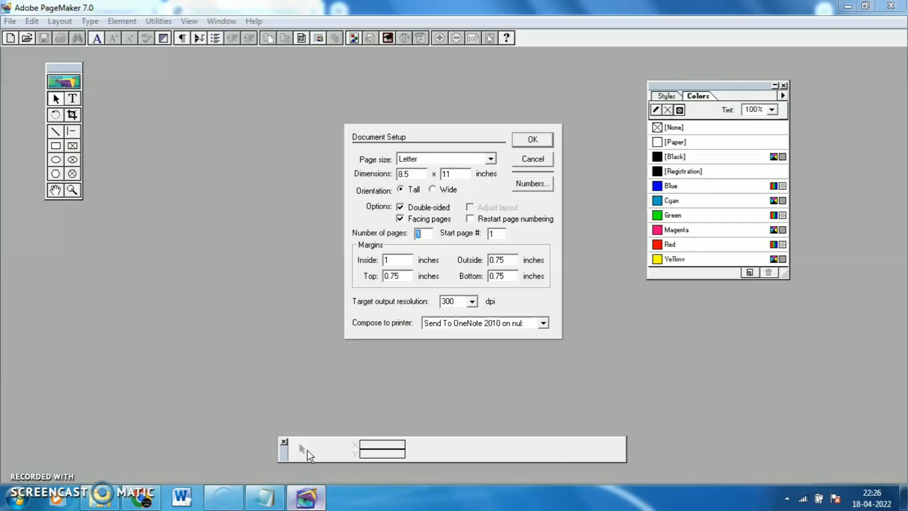
click(537, 140)
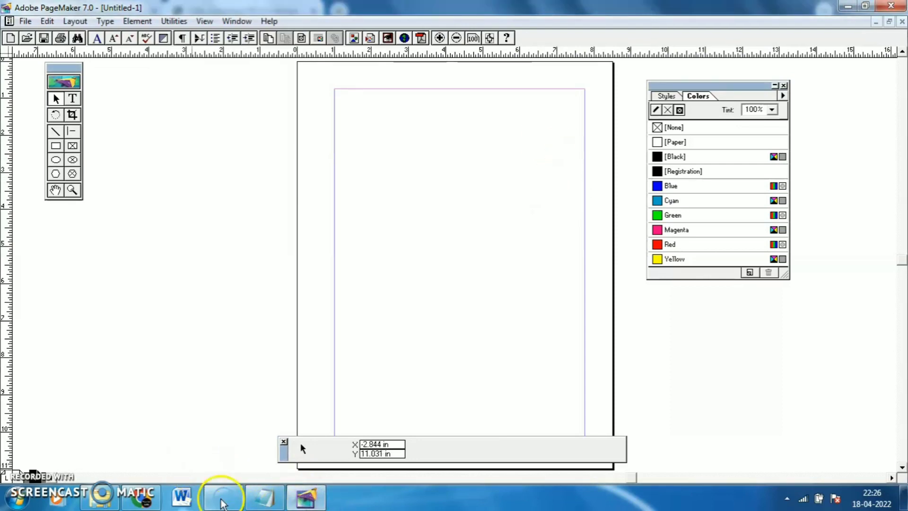
Switch to the exercise PDF in Chrome and read procedure steps 3 and 4 on the new document and the box's dimensions and tool
click(161, 500)
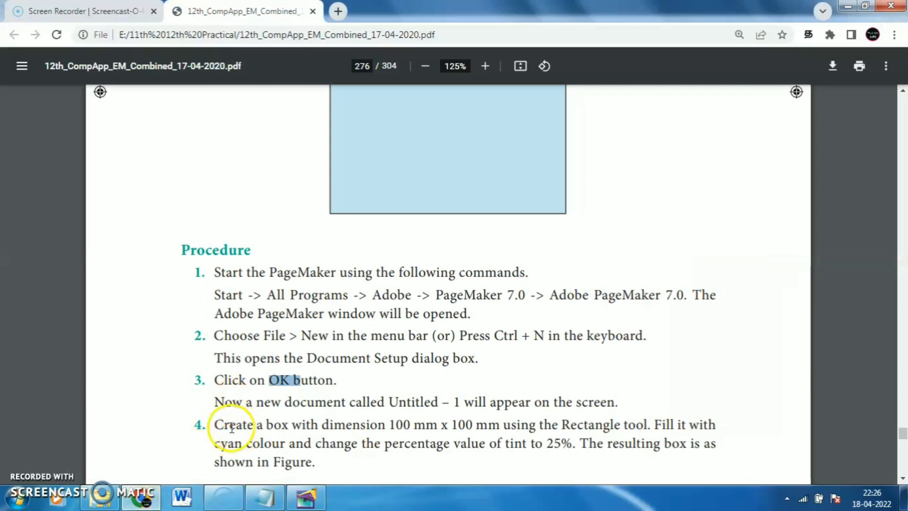
drag(224, 425, 277, 436)
click(287, 429)
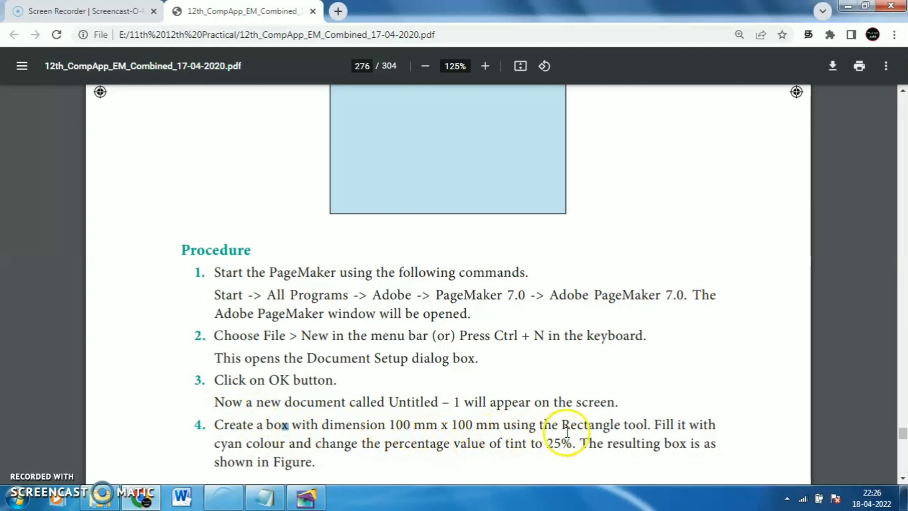
drag(562, 425, 634, 421)
click(642, 423)
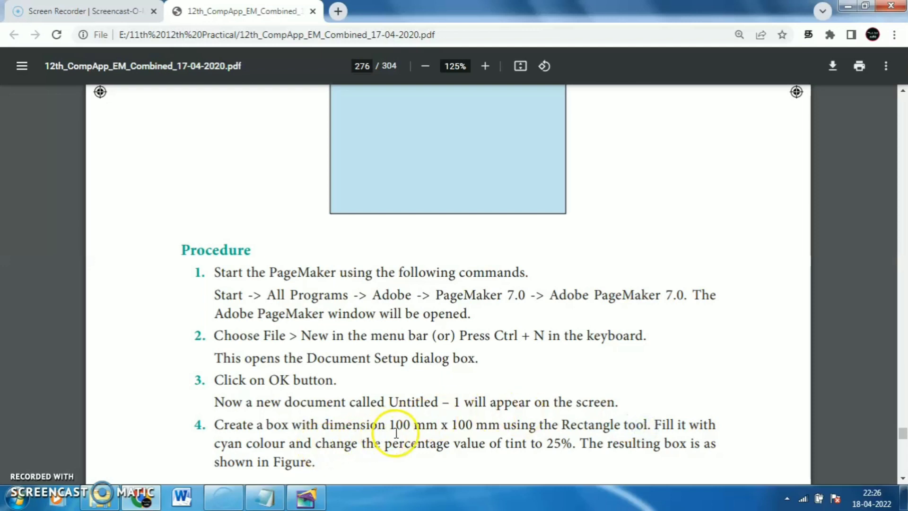
drag(396, 426, 425, 428)
click(479, 425)
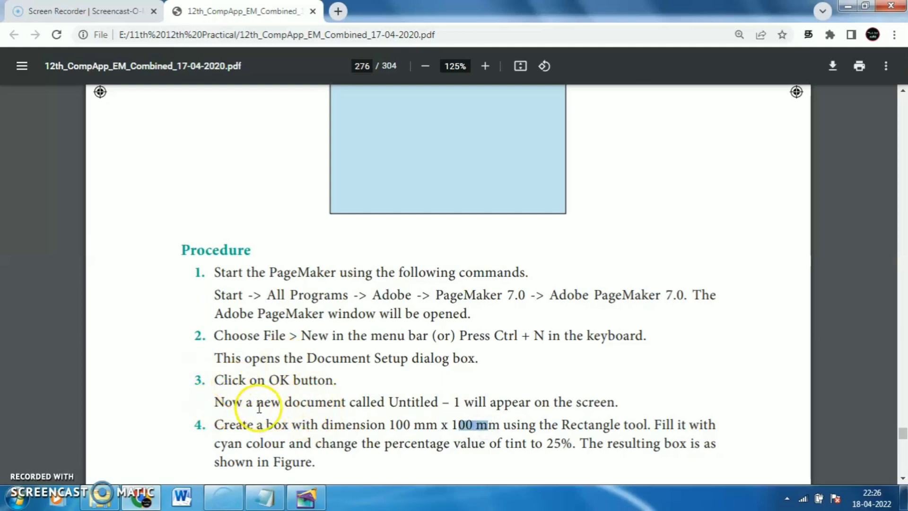
drag(216, 403, 430, 402)
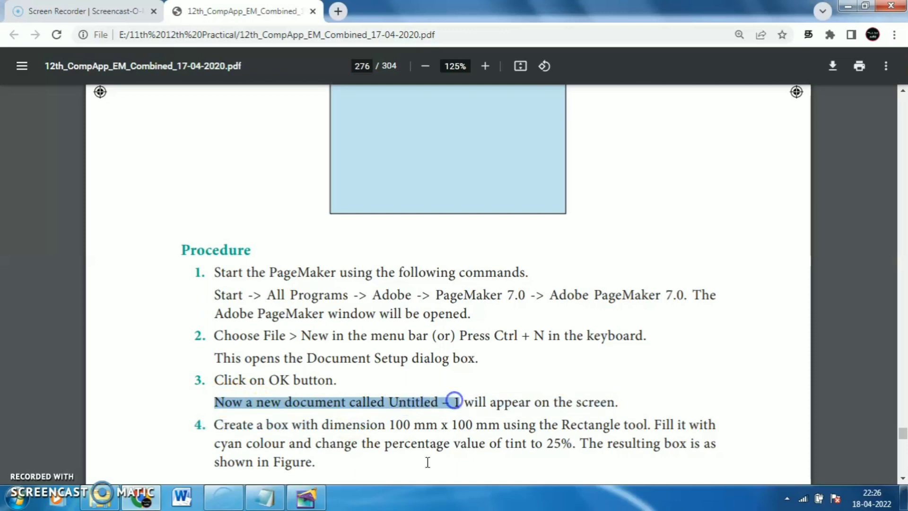
Return to PageMaker and check the new publication's title, restoring the window down and maximizing it again
click(306, 497)
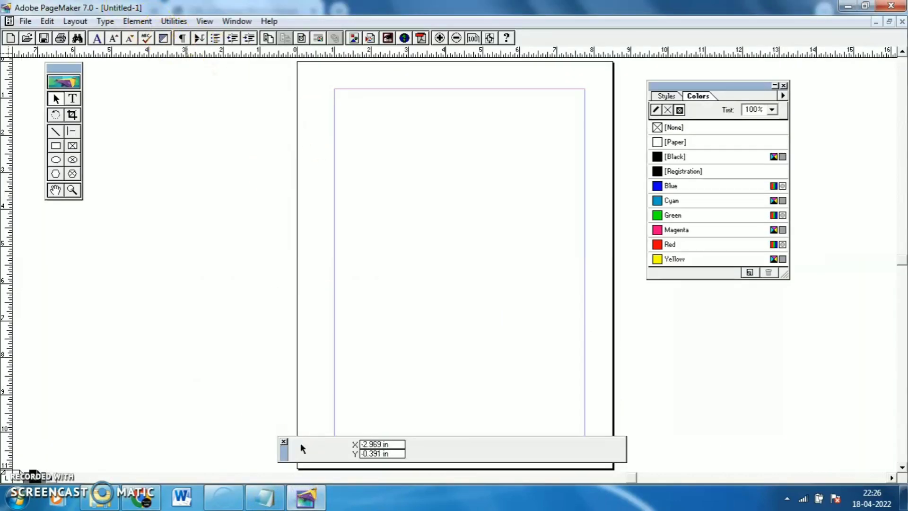
double_click(101, 8)
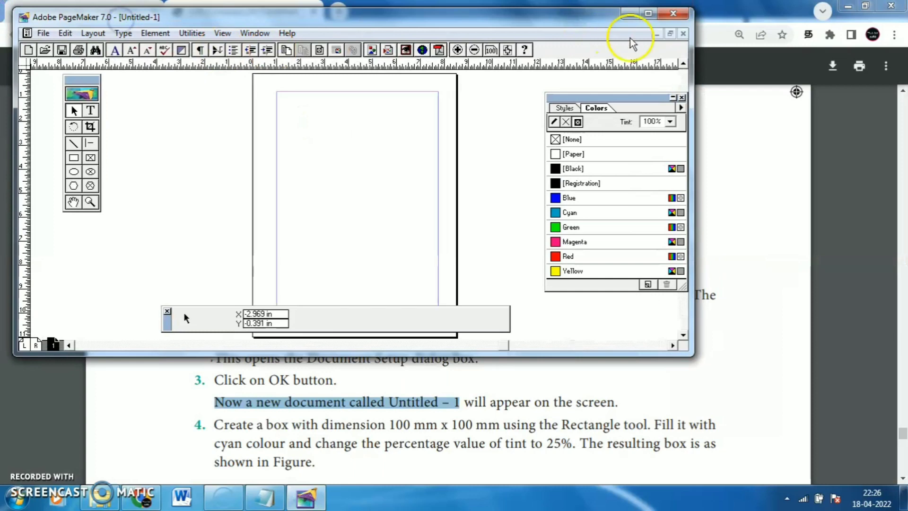
click(648, 14)
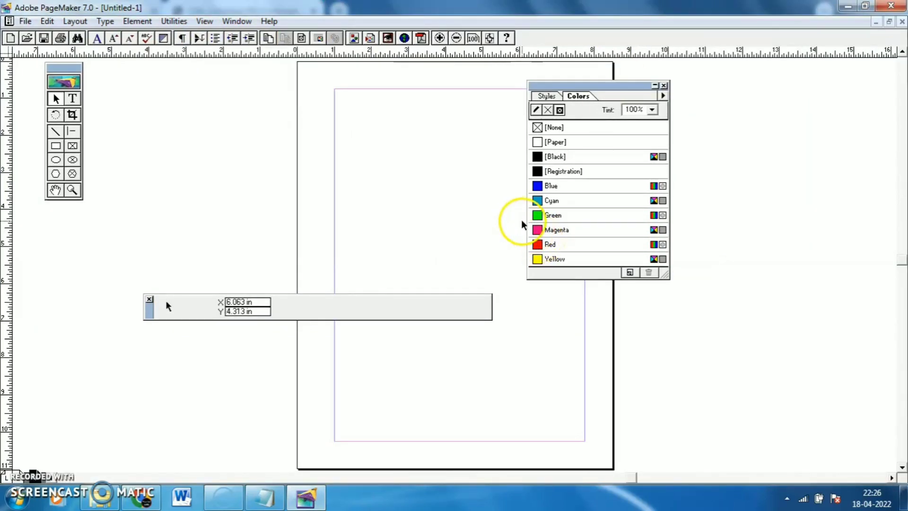
Draw a rectangle about 4.67 in wide and 2.02 in high in the upper half of the page, and shift the Control palette slightly
click(55, 145)
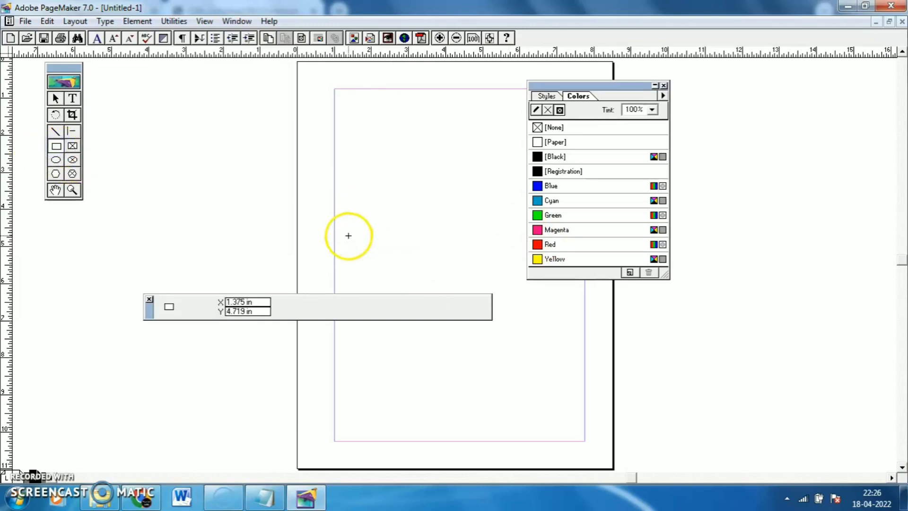
drag(347, 235, 521, 161)
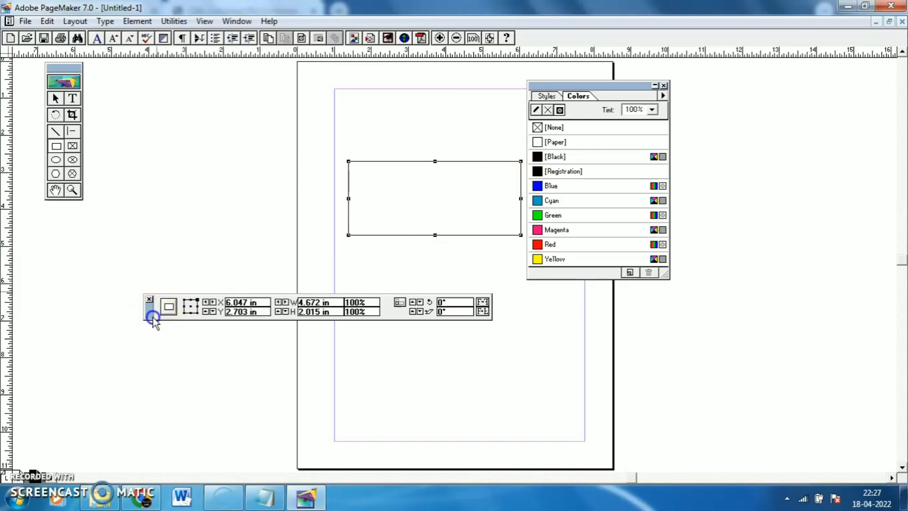
drag(153, 317, 170, 311)
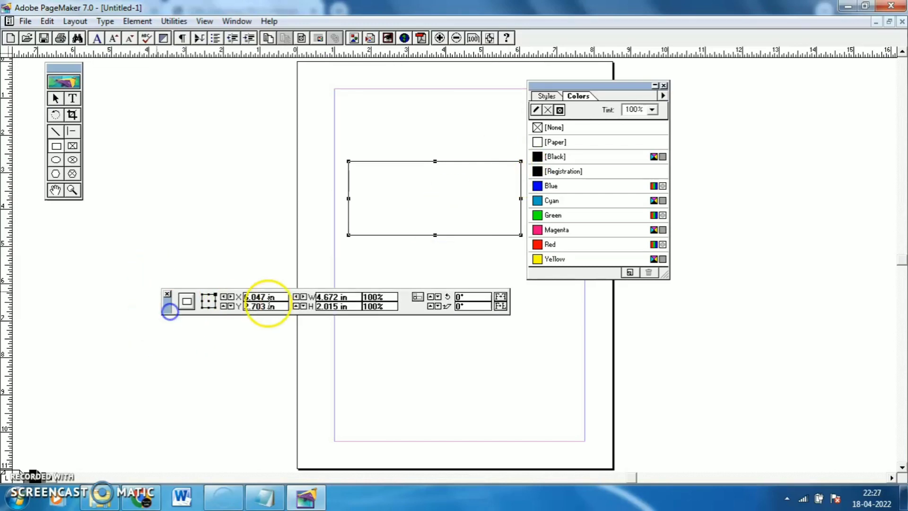
Set both the measurement unit and the vertical ruler to Millimeters in the general preferences
click(338, 297)
click(23, 22)
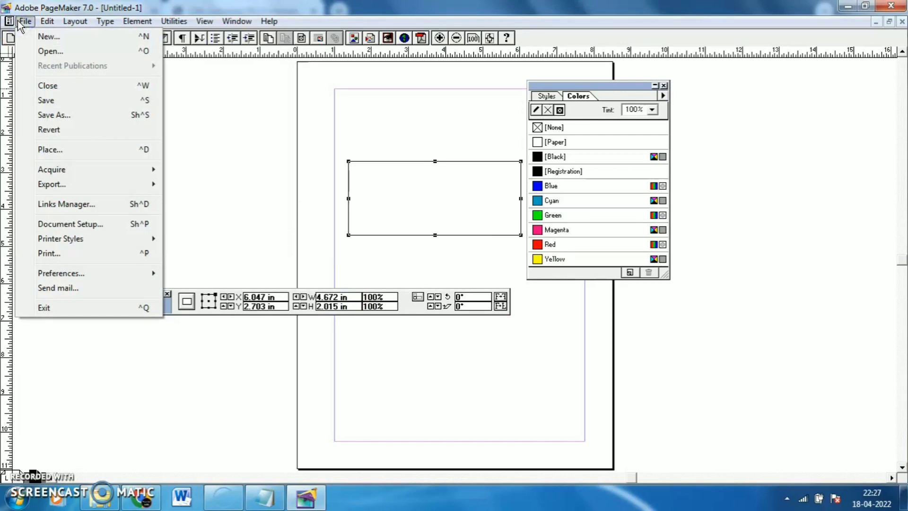
mouse_move(76, 275)
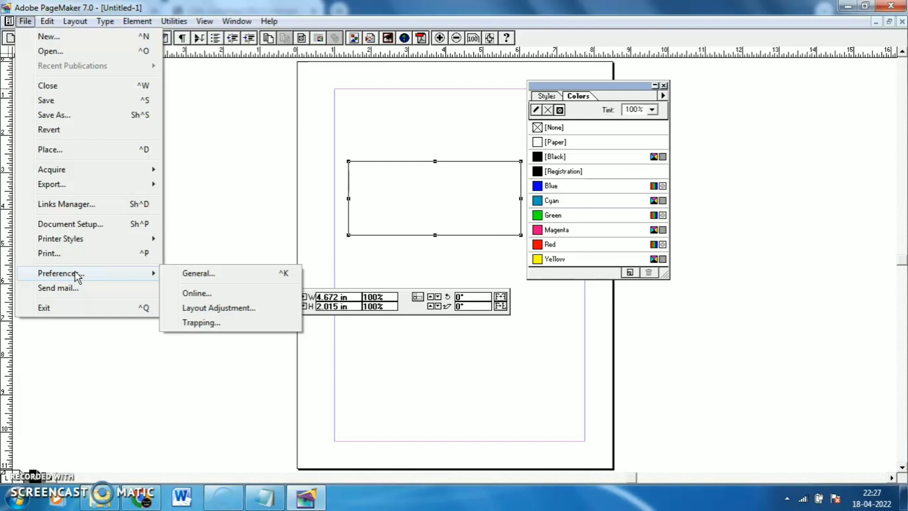
click(191, 274)
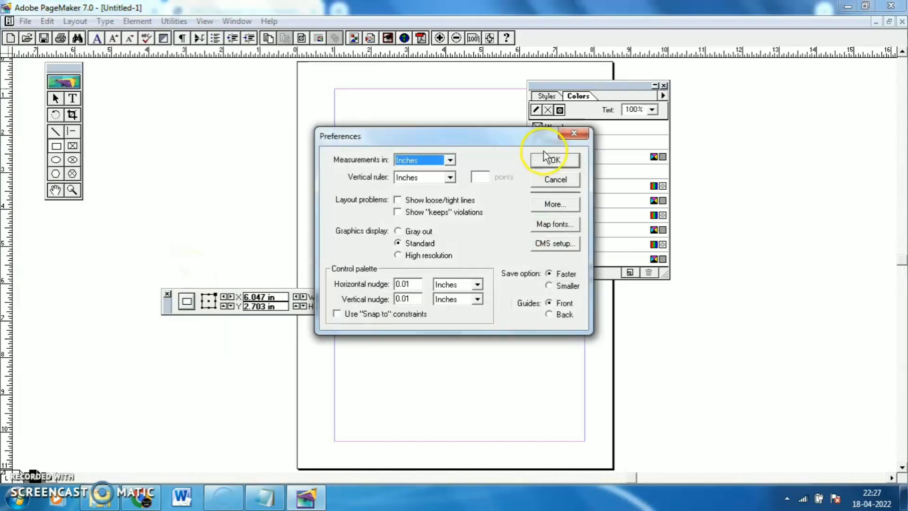
drag(430, 141, 355, 139)
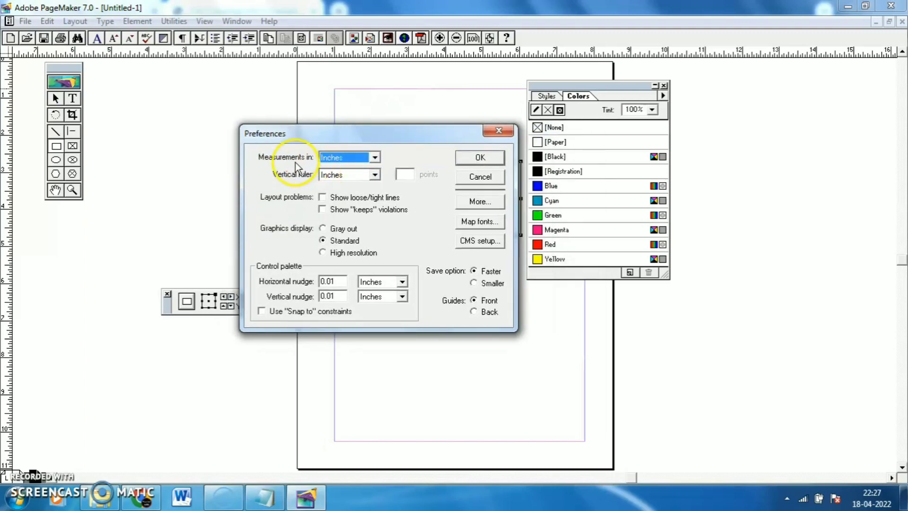
click(375, 158)
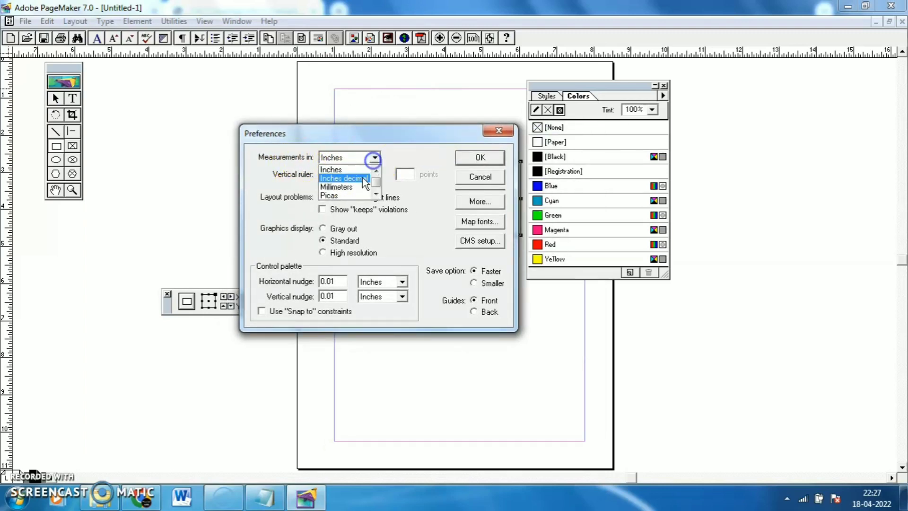
click(356, 188)
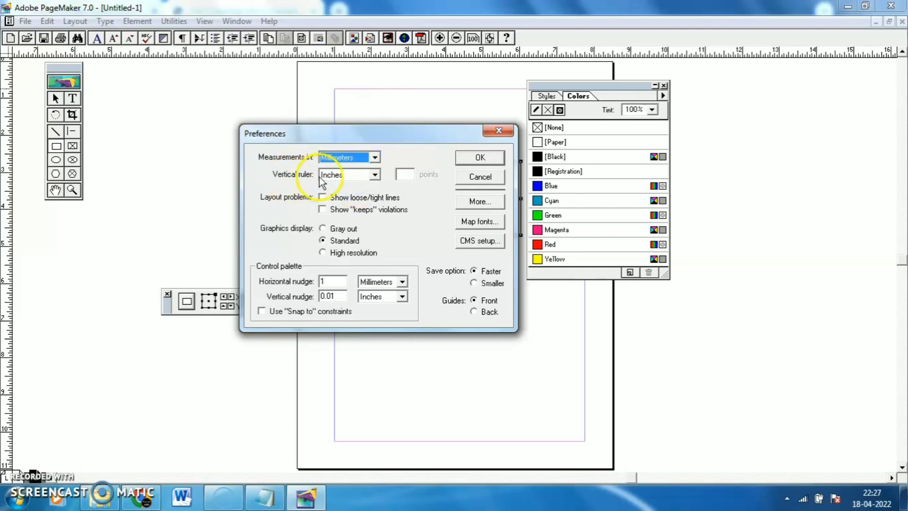
click(374, 174)
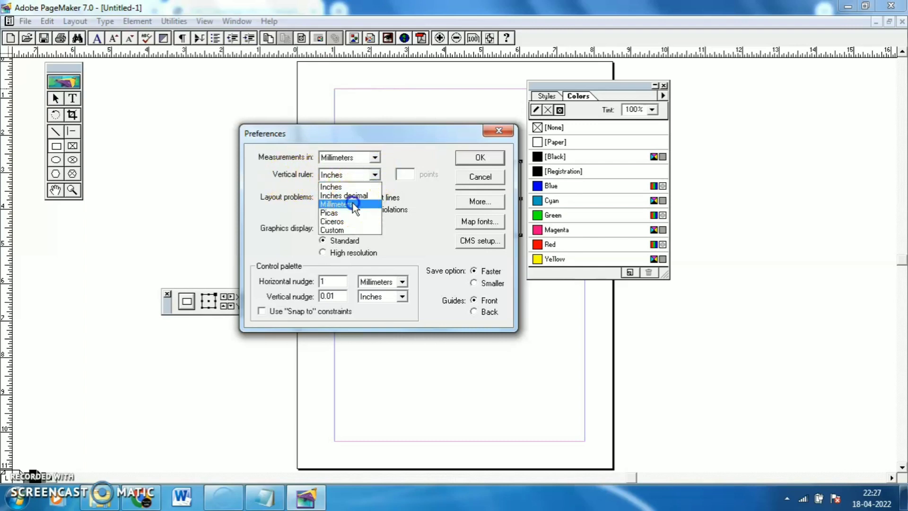
click(356, 205)
click(487, 159)
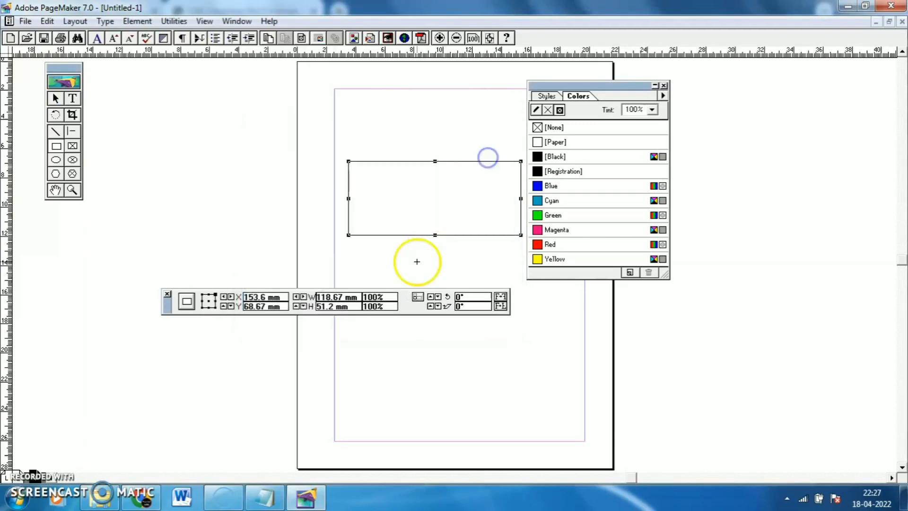
Set the rectangle's width and height to 100 mm each
click(343, 297)
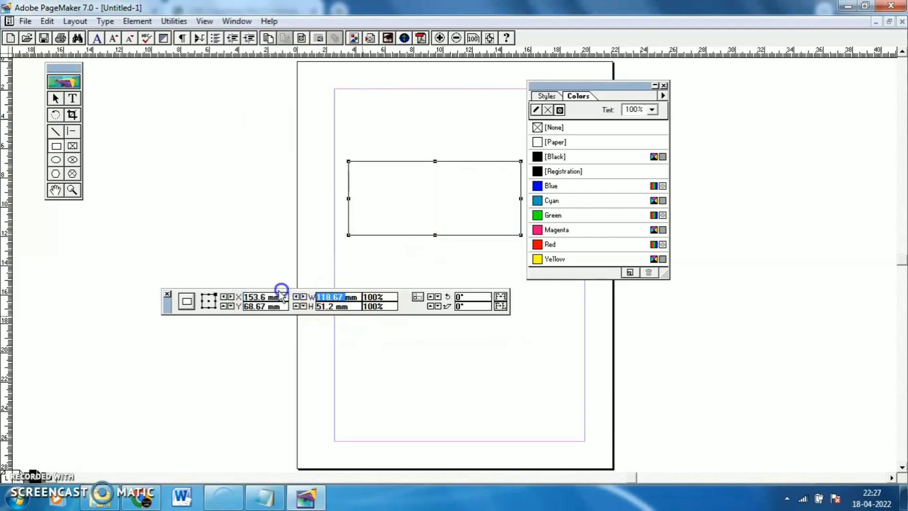
key(BackSpace)
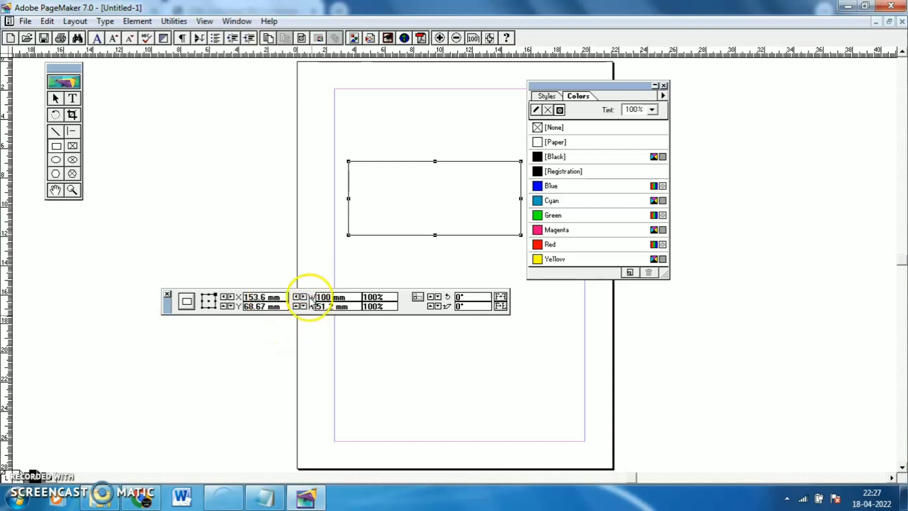
click(336, 309)
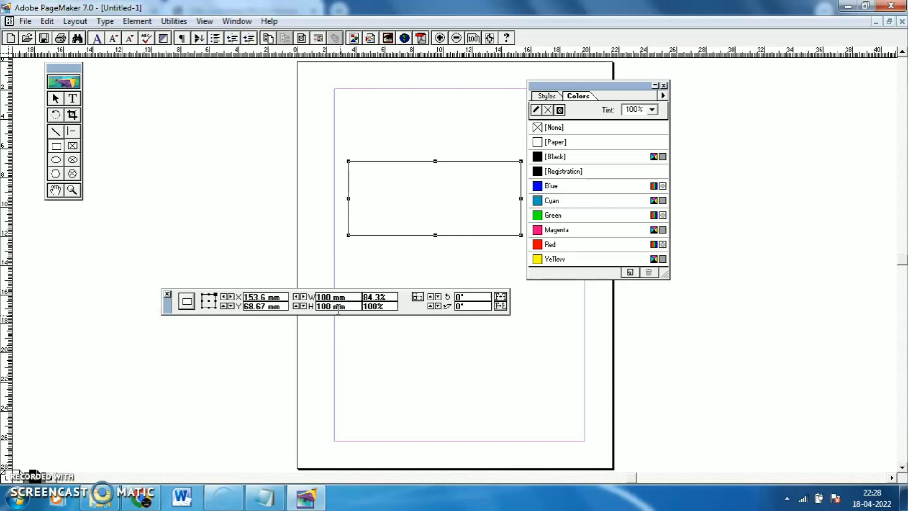
key(Return)
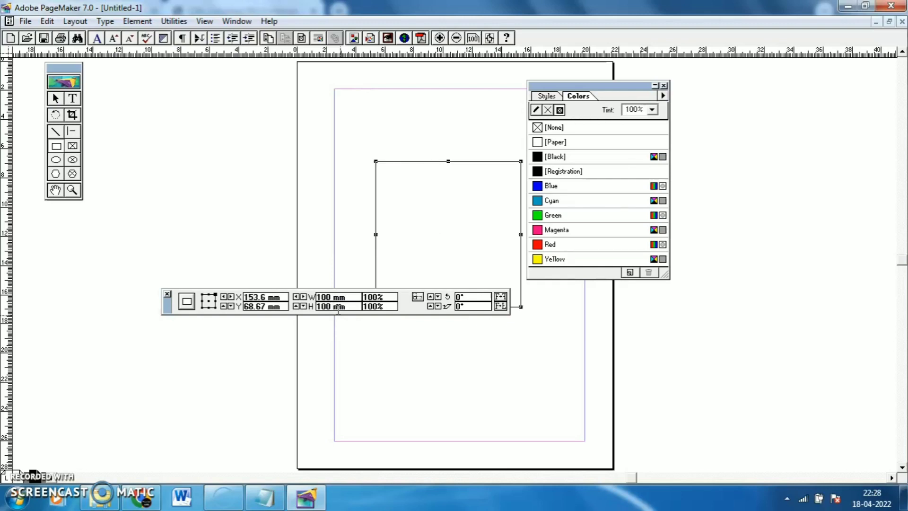
Select the square with the Pointer tool and move the Control palette below it
click(443, 122)
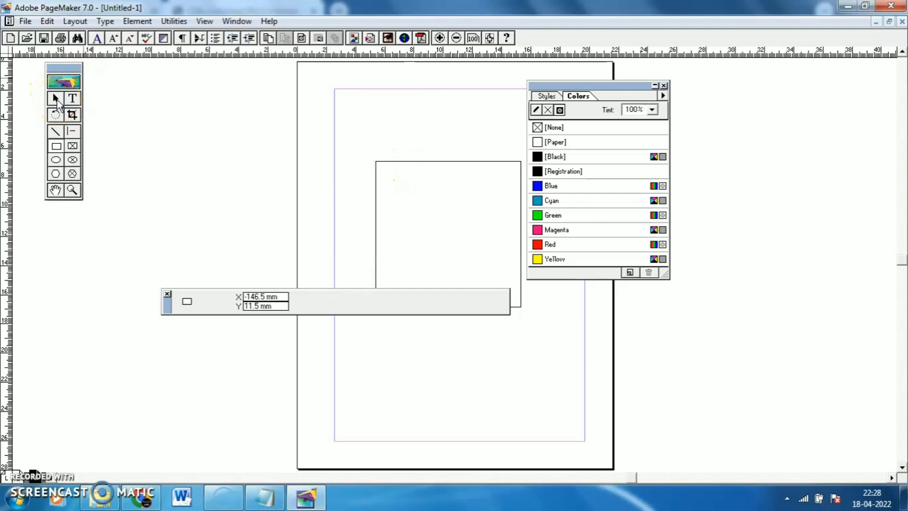
click(404, 171)
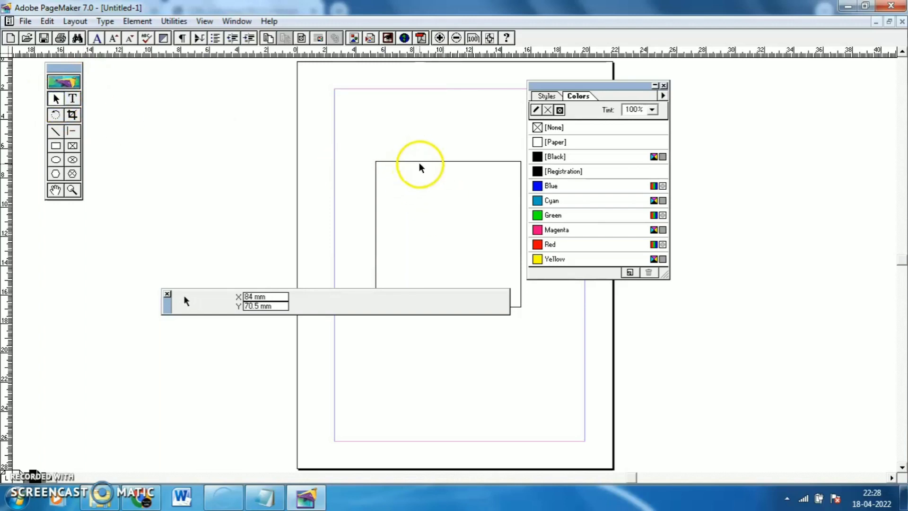
click(419, 162)
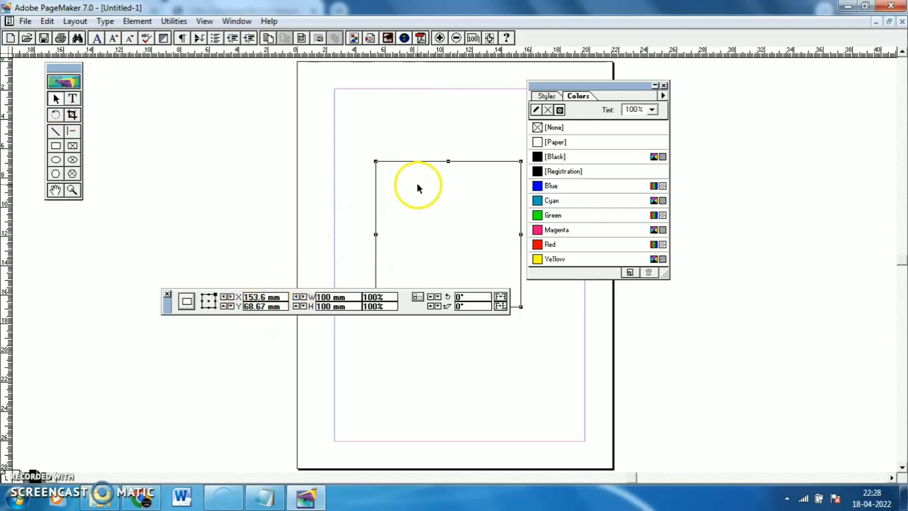
click(408, 311)
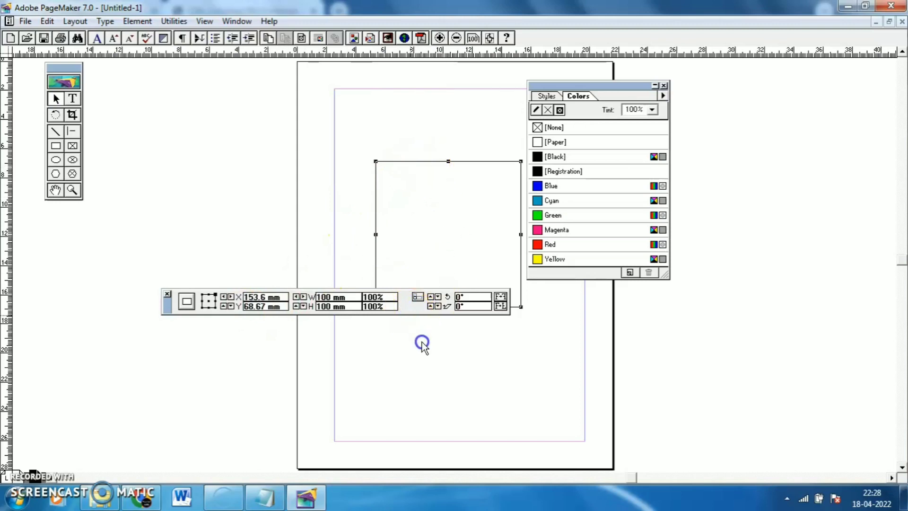
drag(168, 306, 284, 405)
Move the Colors palette off the page onto the pasteboard and reselect the square
click(245, 203)
click(538, 113)
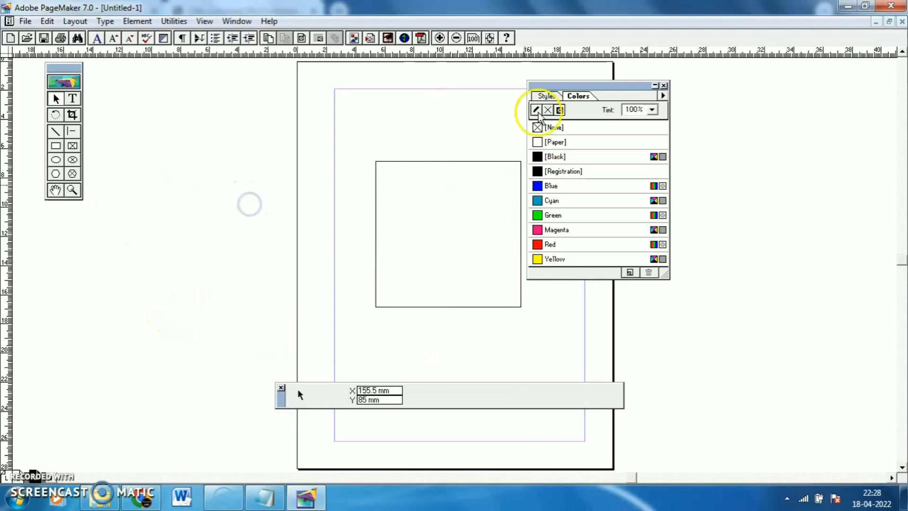
click(663, 95)
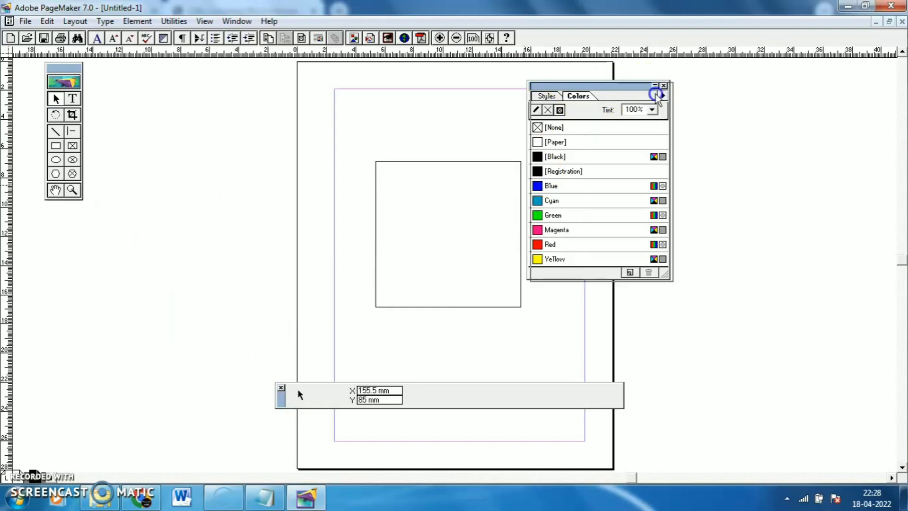
drag(634, 86, 782, 84)
click(620, 129)
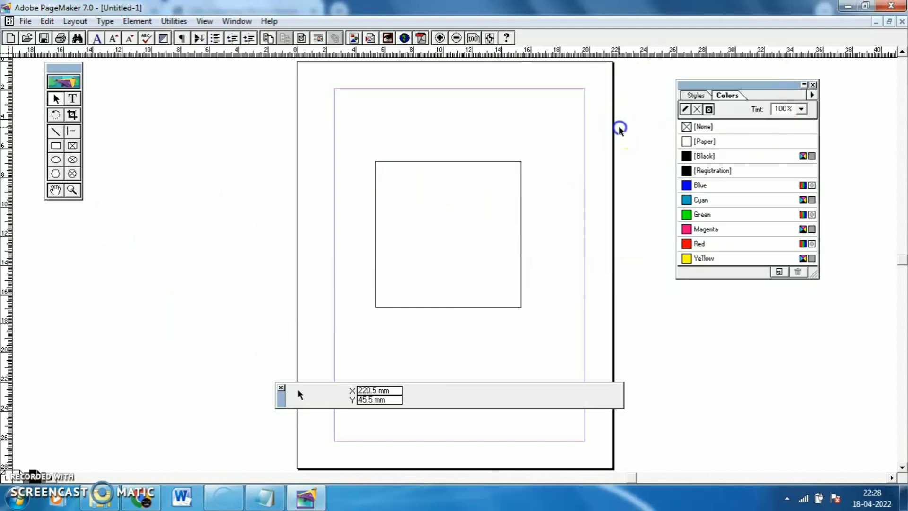
click(469, 162)
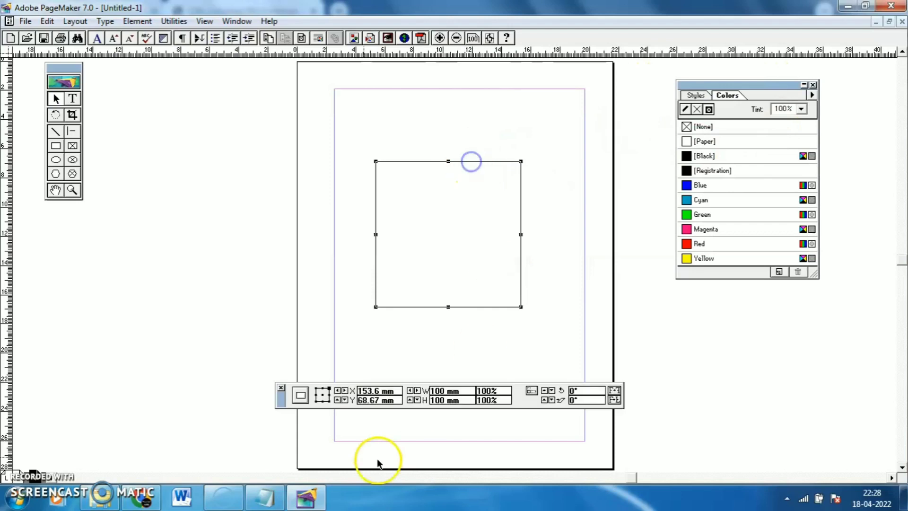
Switch to the exercise PDF in Chrome and read procedure step 4 on the box's fill colour and tint
click(146, 504)
click(263, 388)
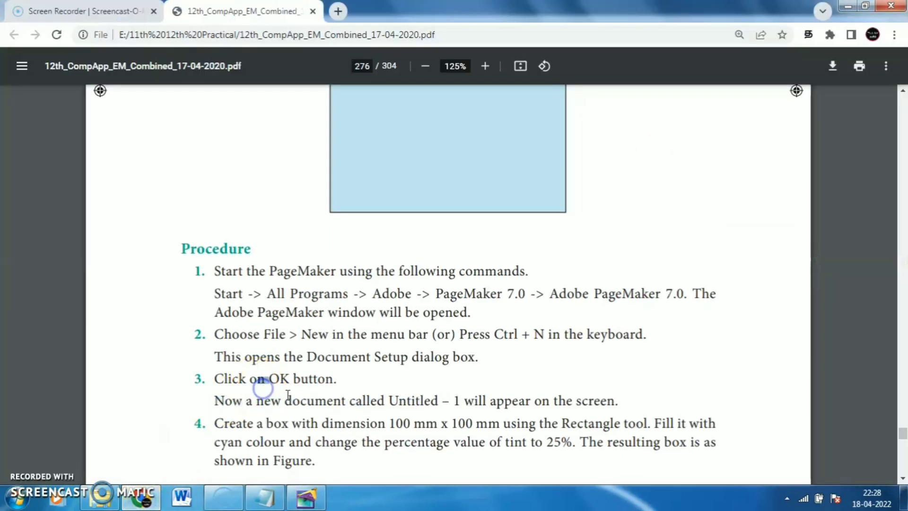
scroll(288, 395, down, 3)
drag(215, 291, 267, 293)
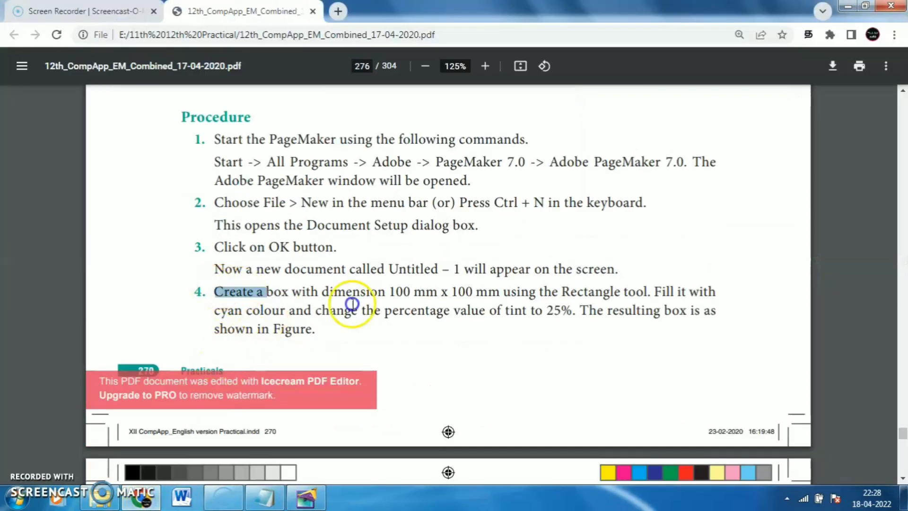
drag(352, 303, 648, 283)
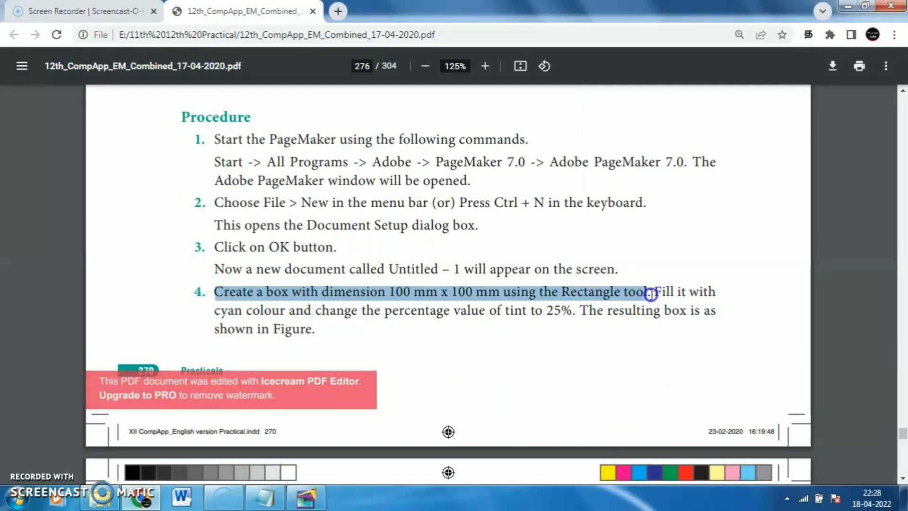
drag(215, 311, 280, 315)
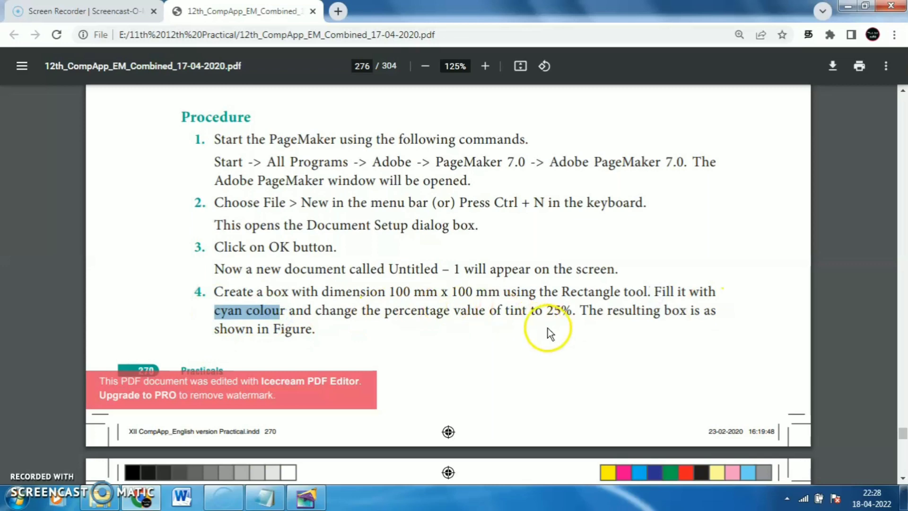
Check the tint value in the PDF's step 4, return to PageMaker and colour the selected square cyan
drag(548, 312, 588, 316)
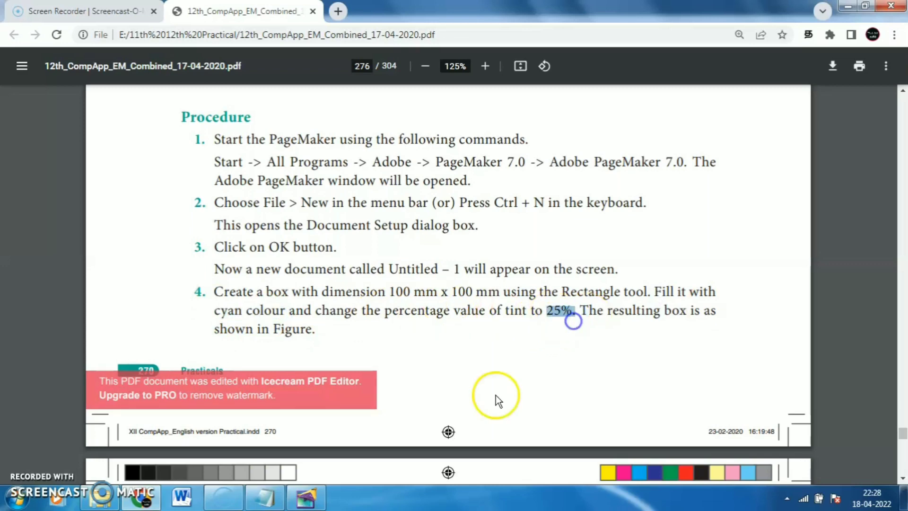
click(307, 498)
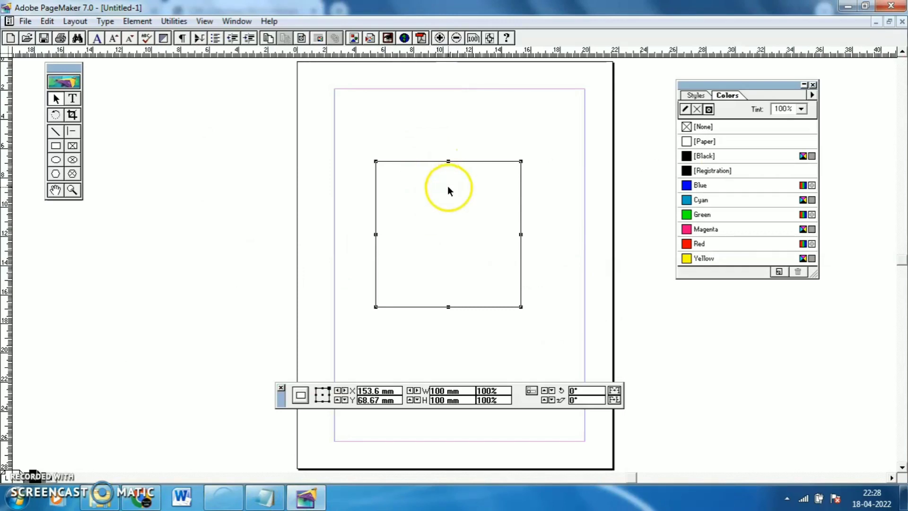
click(534, 134)
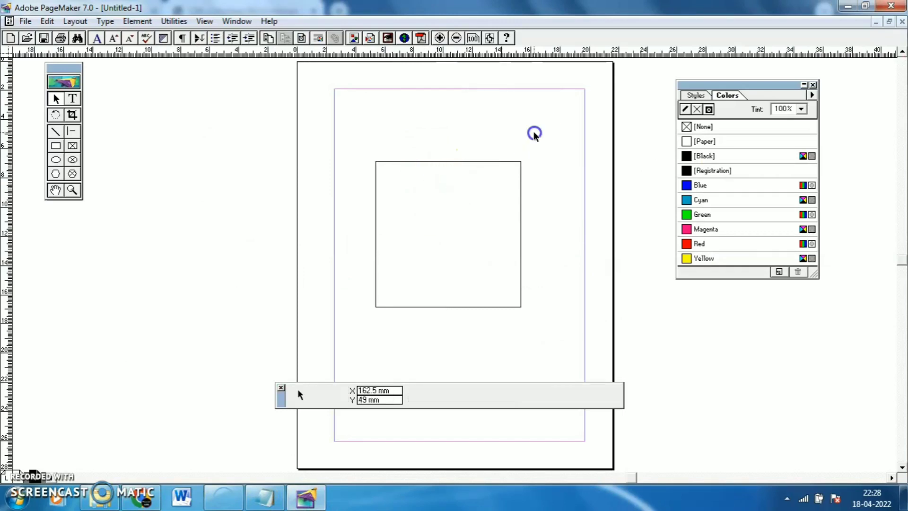
click(504, 162)
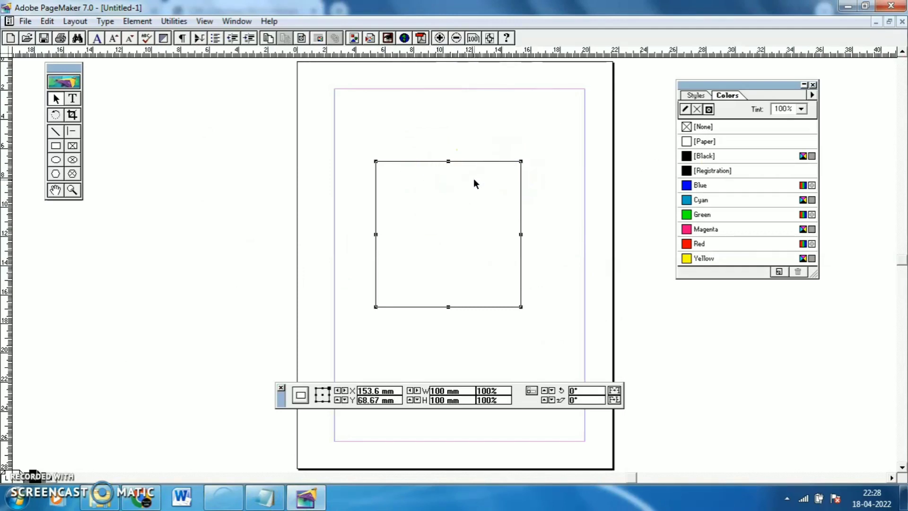
click(702, 202)
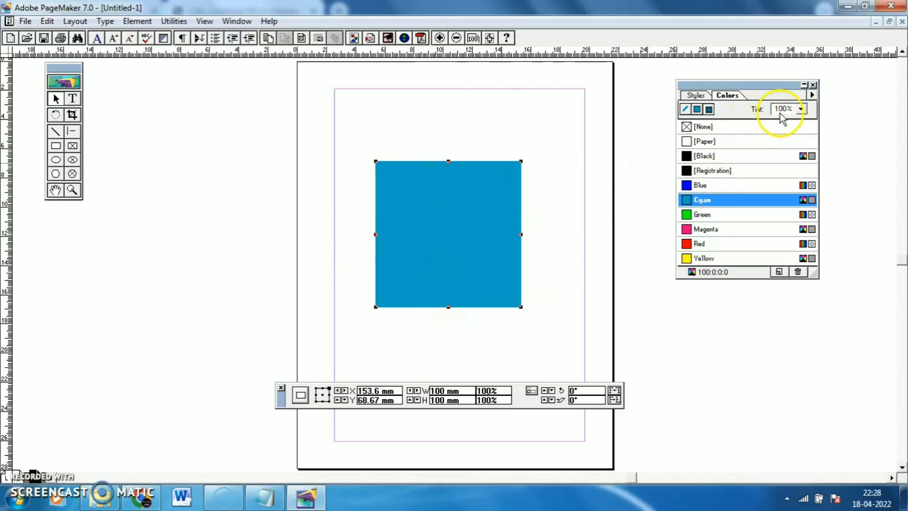
Set the cyan square's tint to 25% and deselect it
click(801, 109)
scroll(807, 189, down, 4)
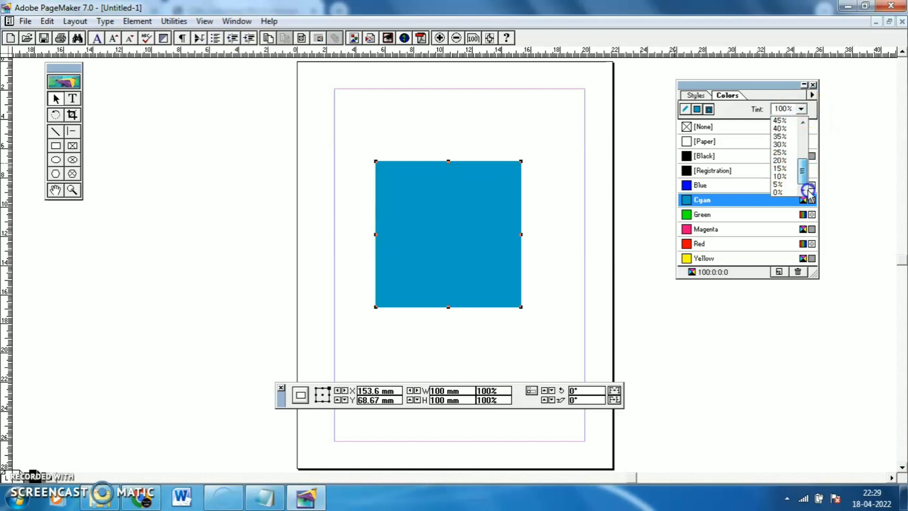
click(779, 152)
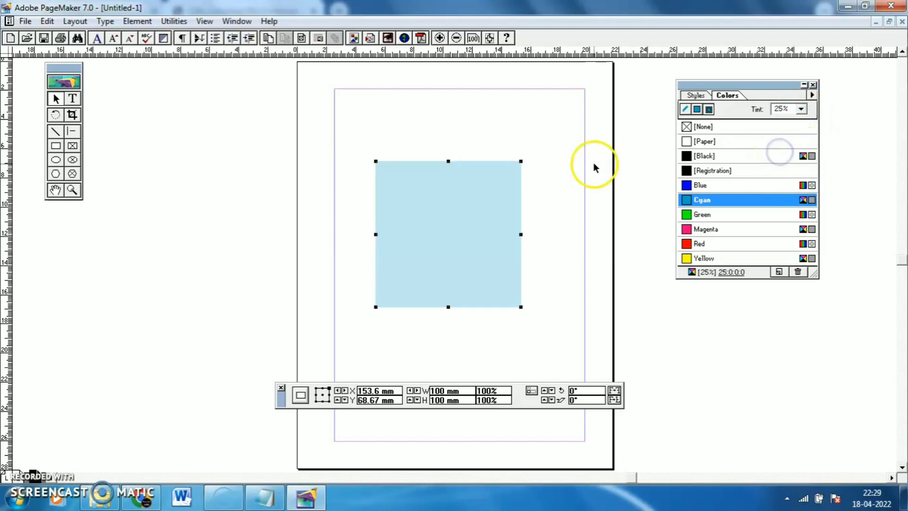
click(544, 140)
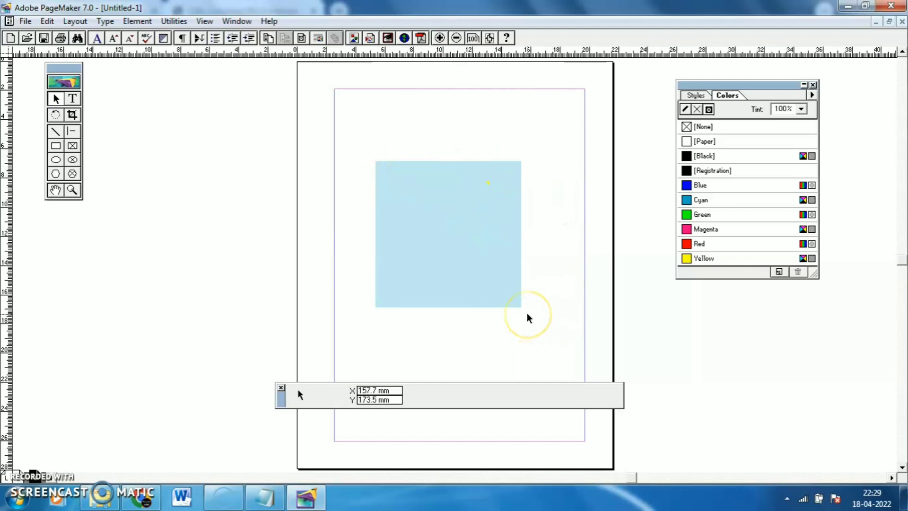
Select the cyan square and change only its outline colour to black
click(490, 176)
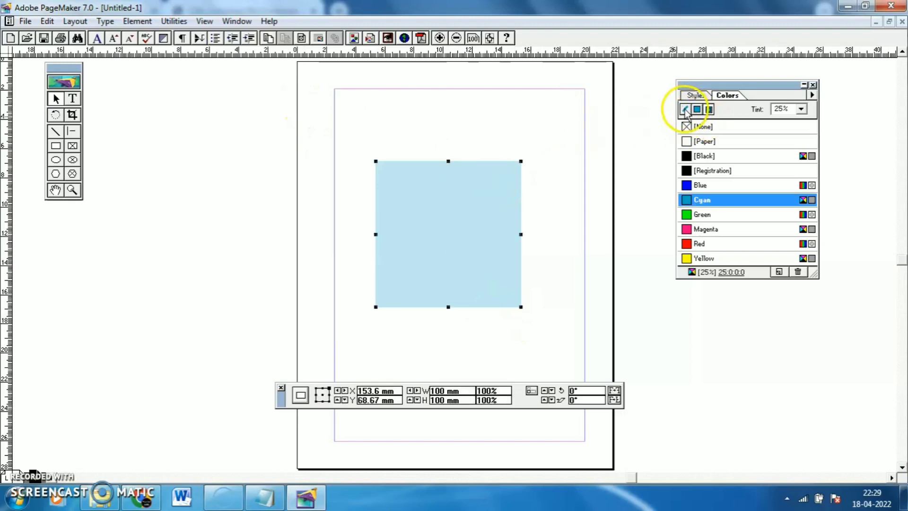
click(696, 156)
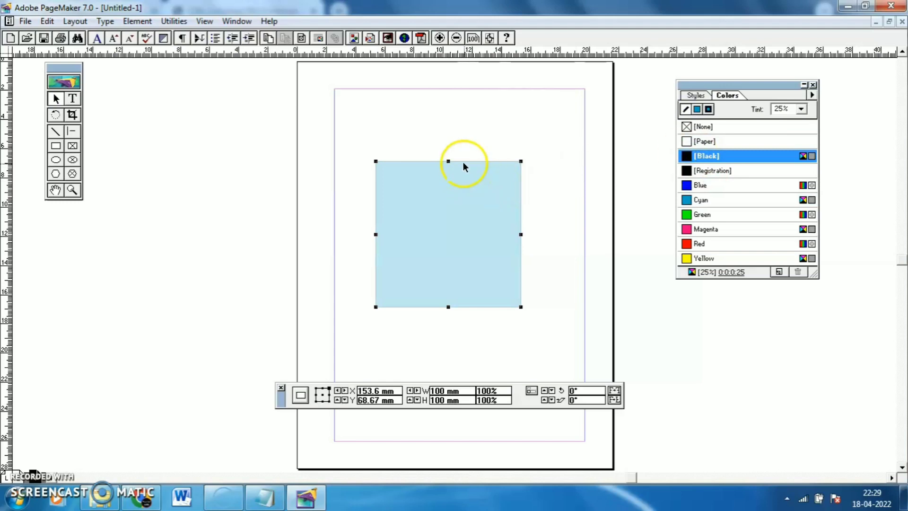
click(686, 110)
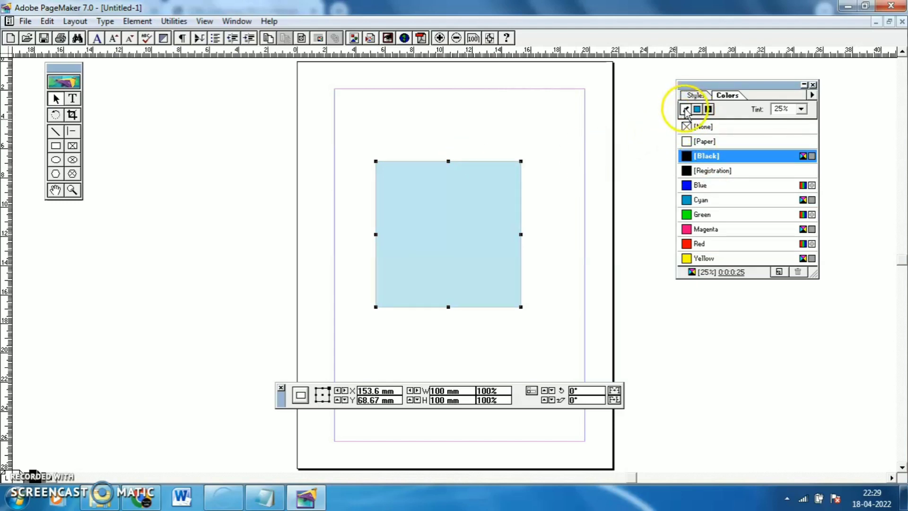
click(733, 160)
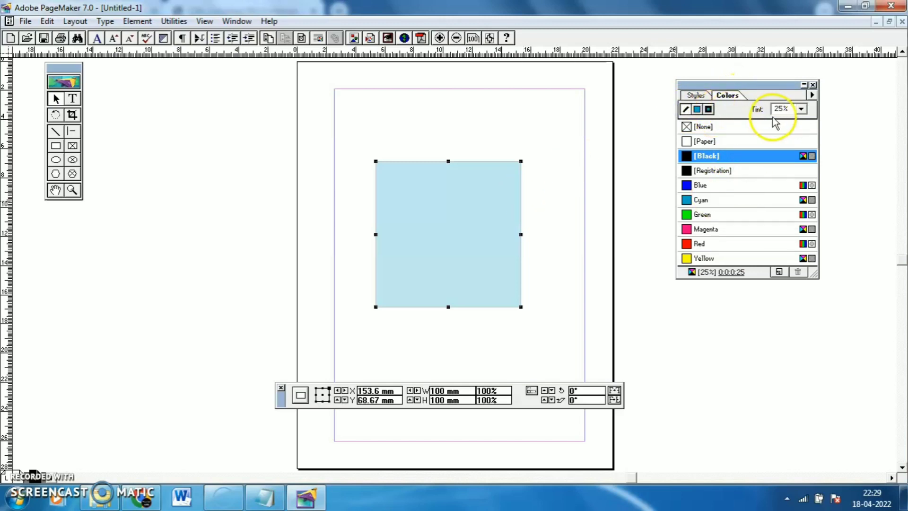
Set the square's black outline tint to 100% and deselect the square
click(801, 110)
scroll(801, 138, up, 5)
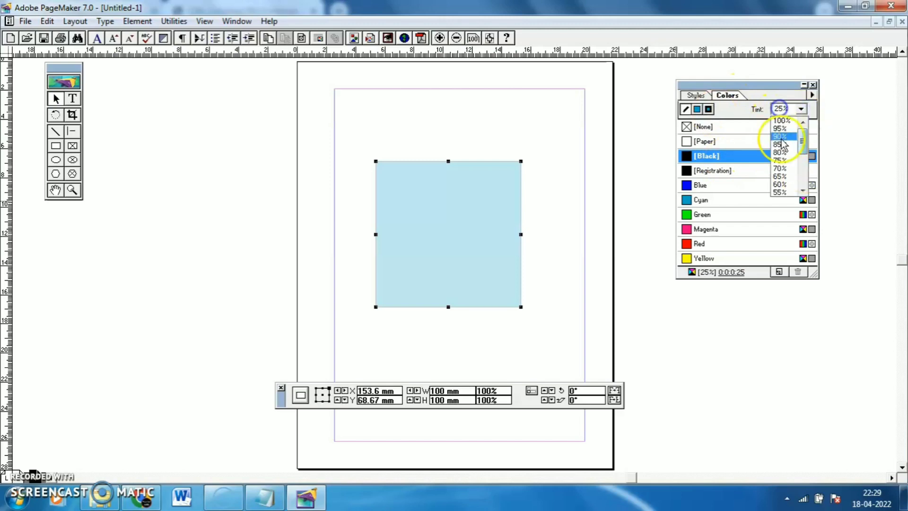
click(779, 118)
click(559, 115)
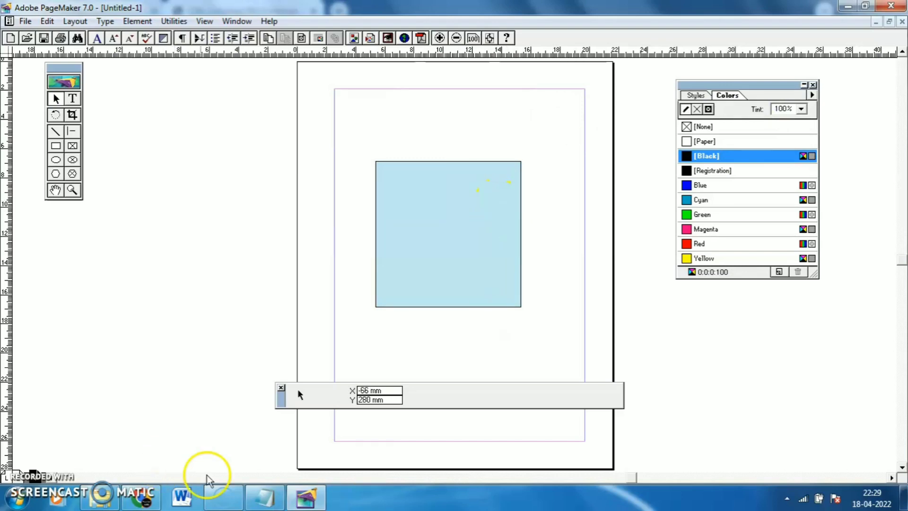
Switch to the exercise PDF in Chrome and read procedure step 5 on the second box's dimensions
click(154, 502)
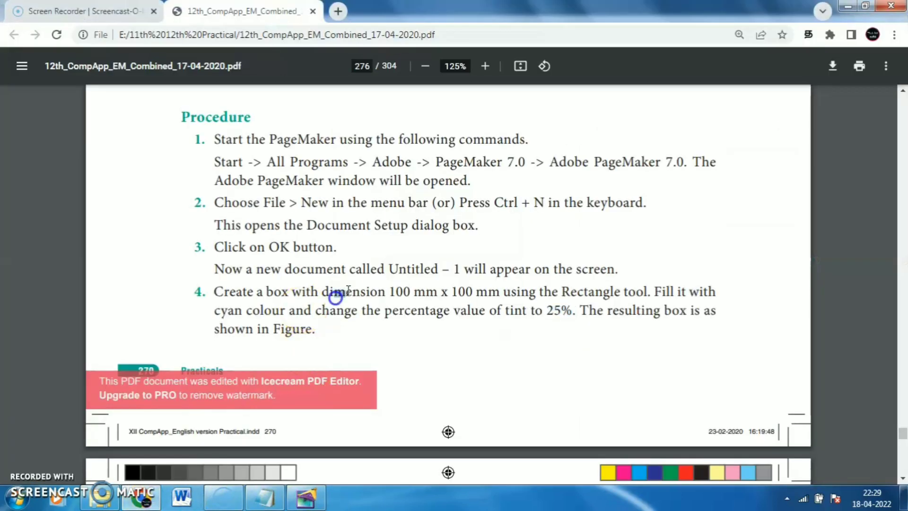
scroll(362, 294, down, 6)
scroll(362, 294, down, 15)
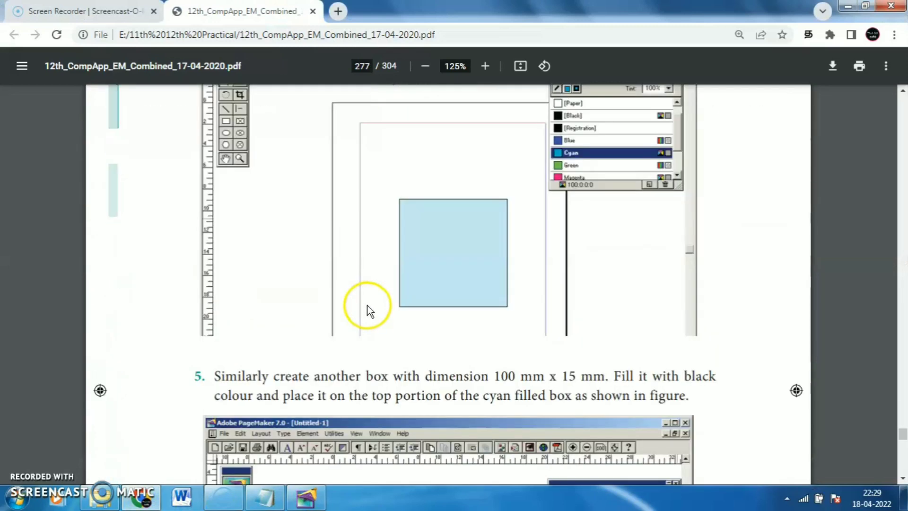
scroll(337, 278, up, 10)
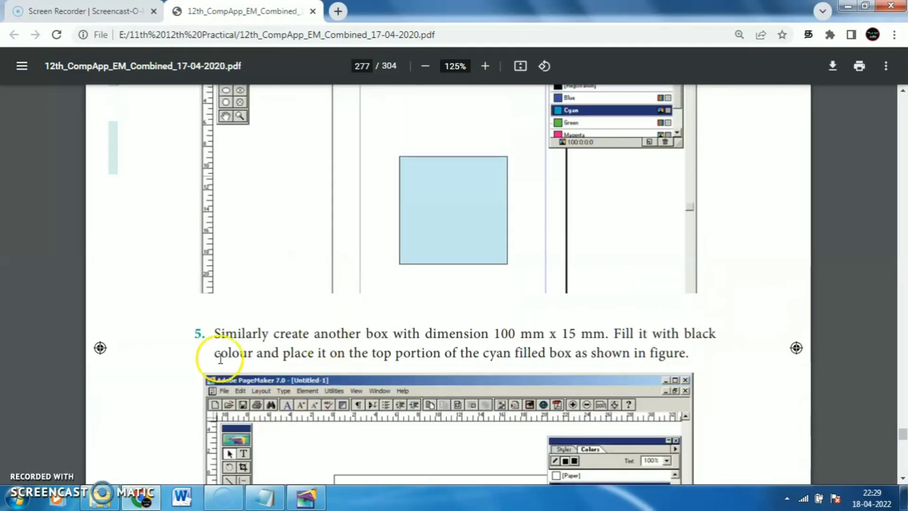
drag(208, 332, 423, 334)
drag(494, 334, 591, 335)
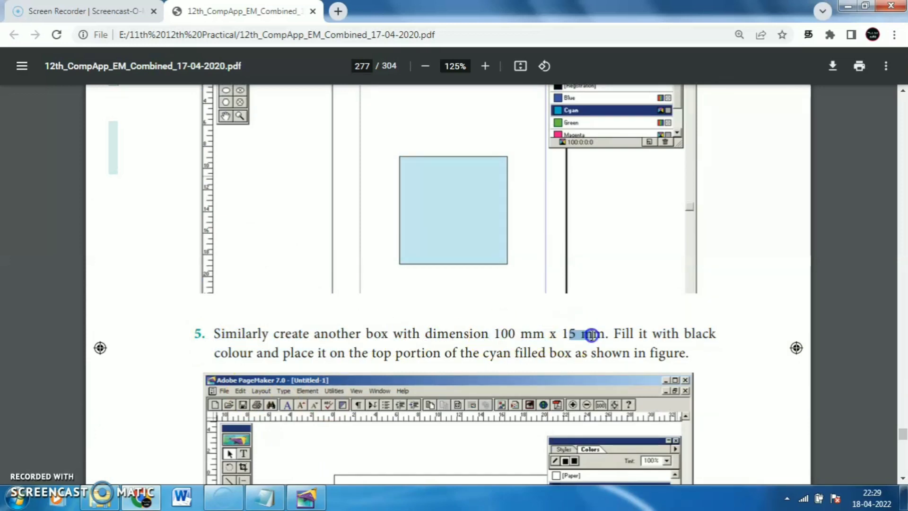
Return to PageMaker and draw a rectangle about 130 mm x 29 mm above the cyan square
click(306, 496)
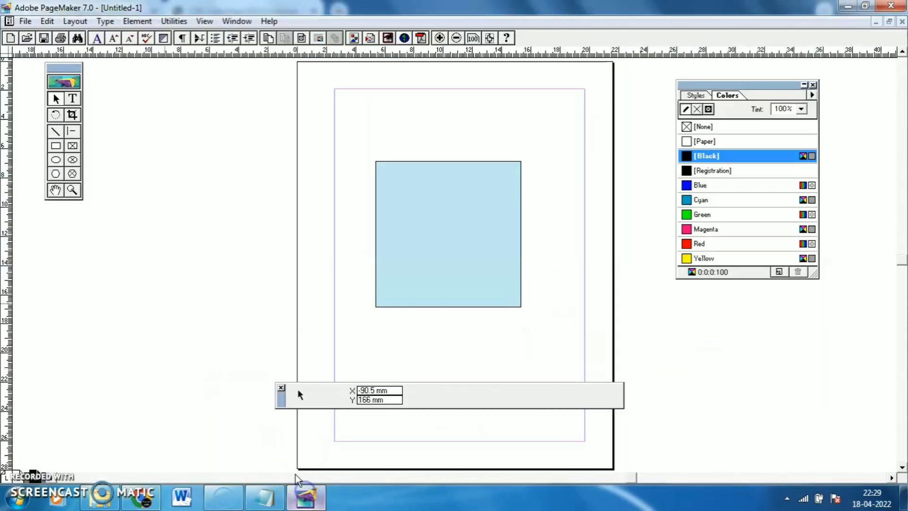
click(55, 146)
drag(375, 138, 563, 96)
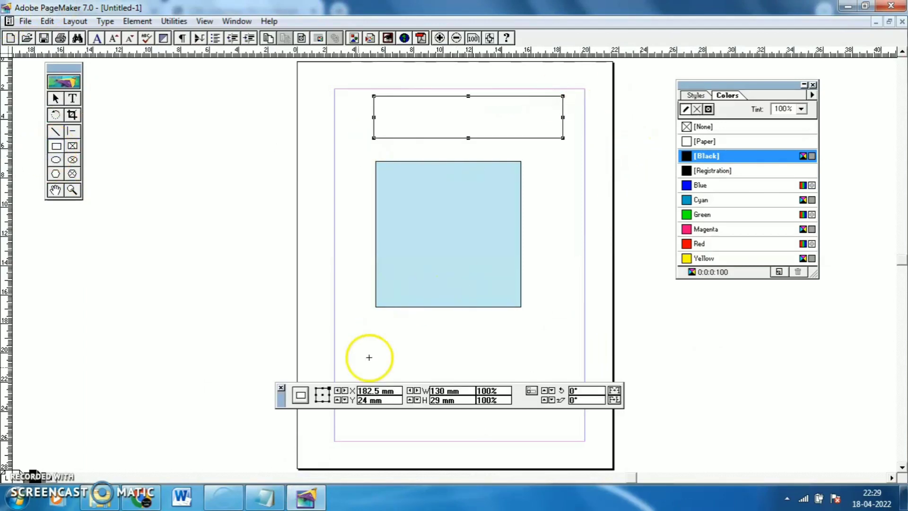
Set the new rectangle's width to 100 mm and its height to 15 mm
double_click(438, 390)
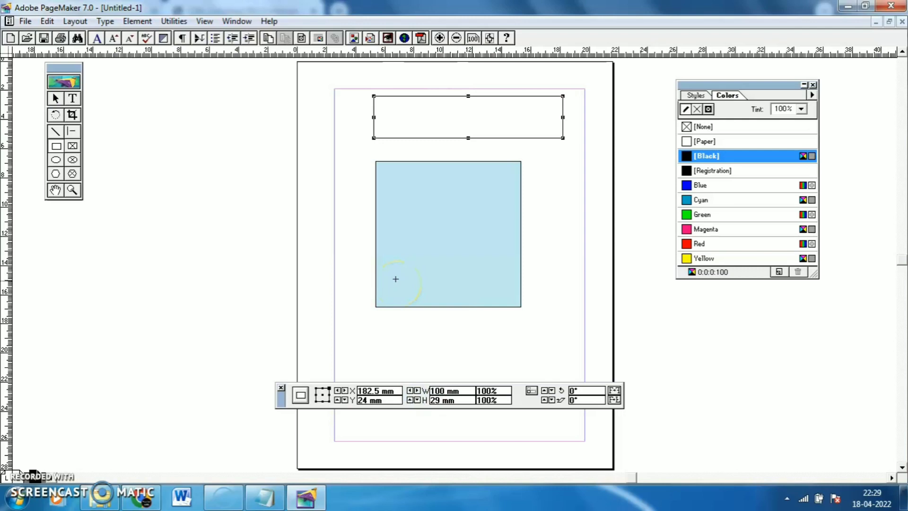
click(442, 401)
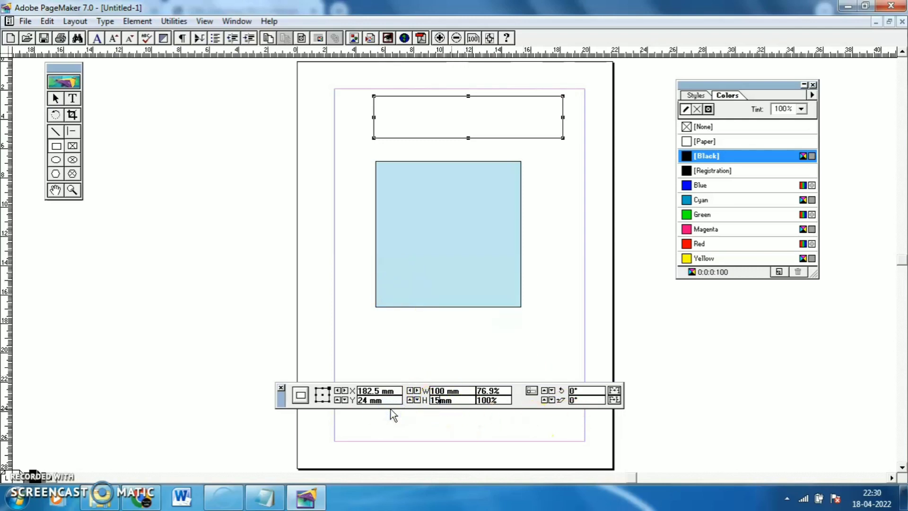
text(15mm)
key(Return)
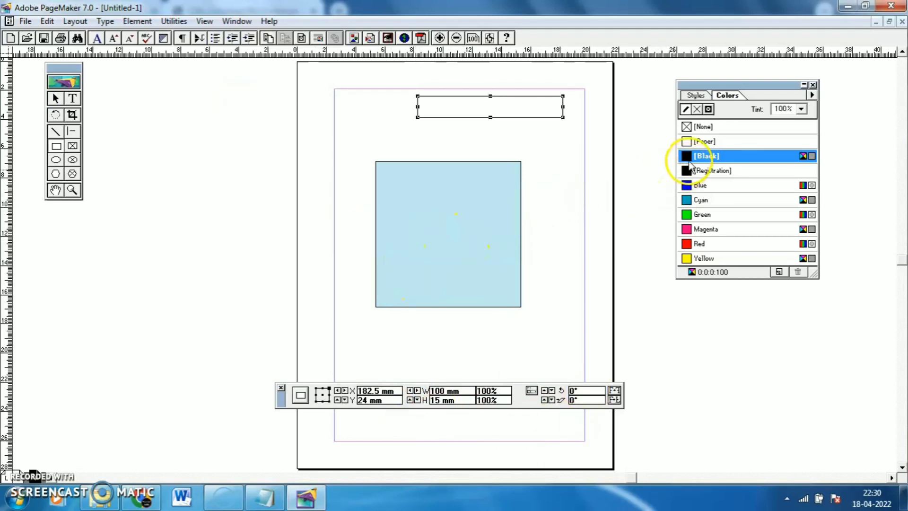
Fill the 100 mm x 15 mm rectangle with black
click(697, 110)
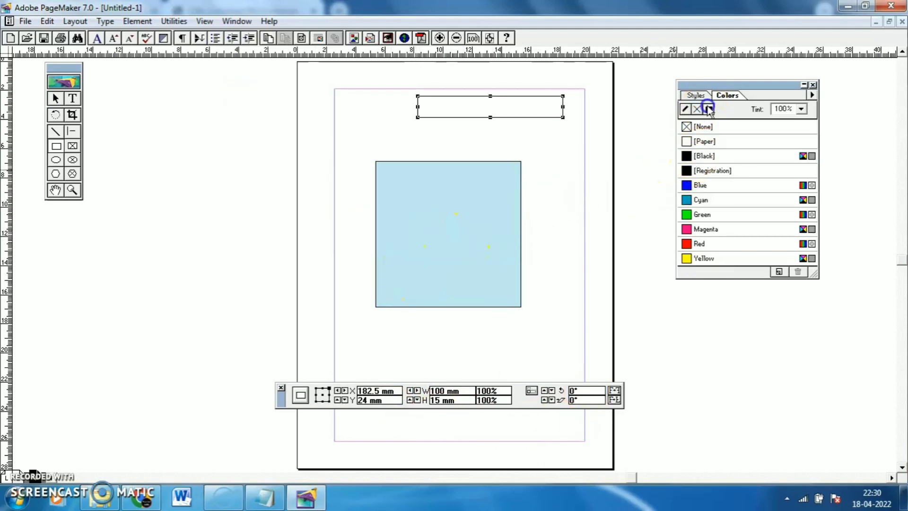
click(698, 157)
click(709, 110)
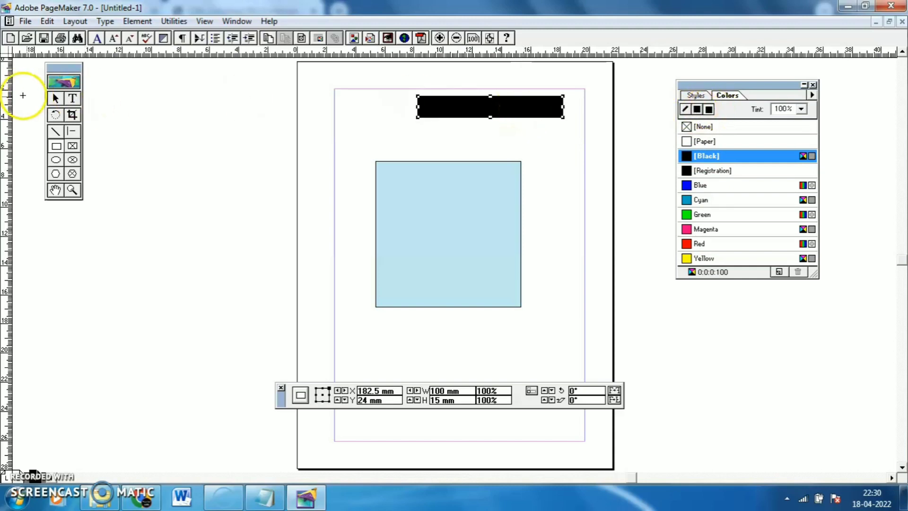
Move the black bar with the Pointer tool so it sits flush along the cyan square's top edge
click(54, 99)
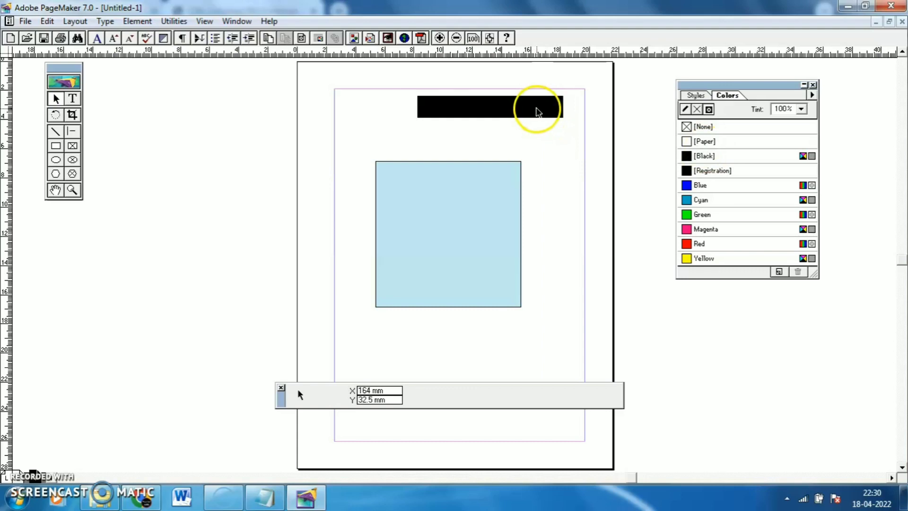
drag(536, 111, 492, 151)
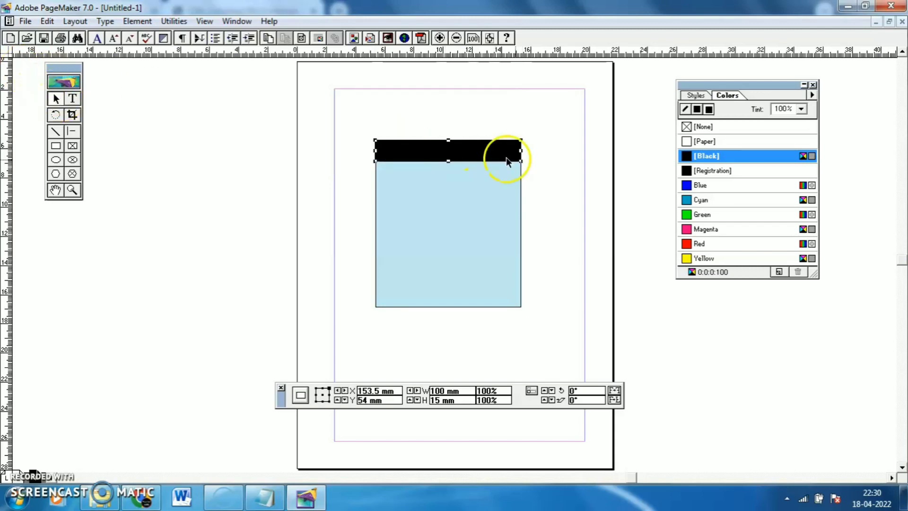
click(574, 188)
click(470, 160)
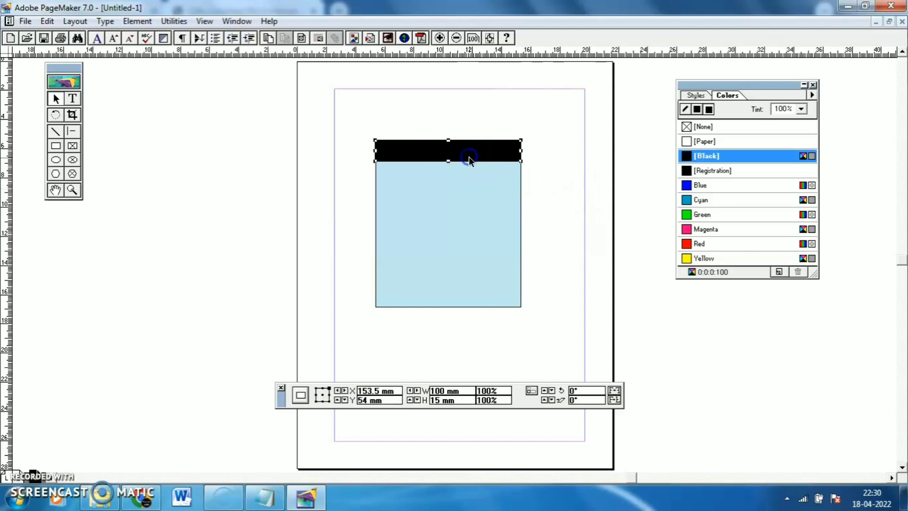
key(Right)
key(Left)
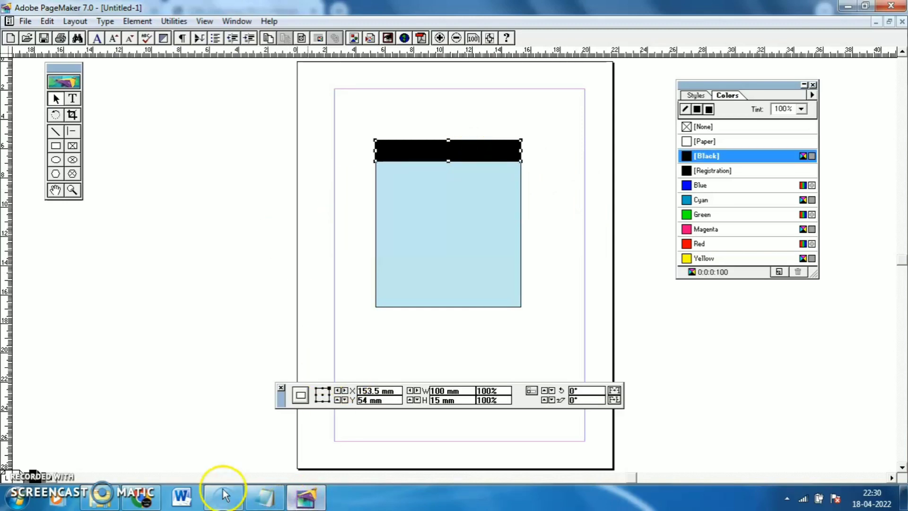
Switch to the exercise PDF in Chrome and read procedure step 6 on adding the heading text
click(140, 497)
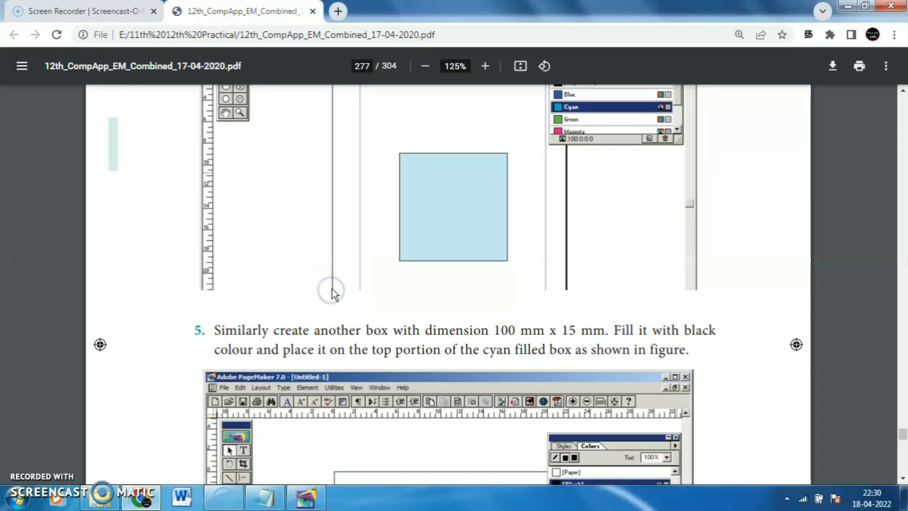
scroll(332, 289, down, 15)
scroll(337, 291, up, 15)
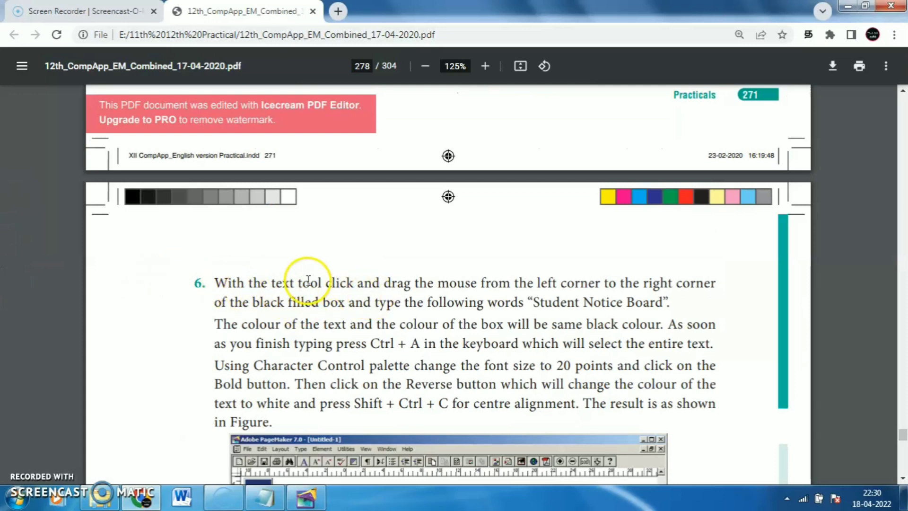
drag(312, 283, 440, 287)
drag(538, 302, 714, 287)
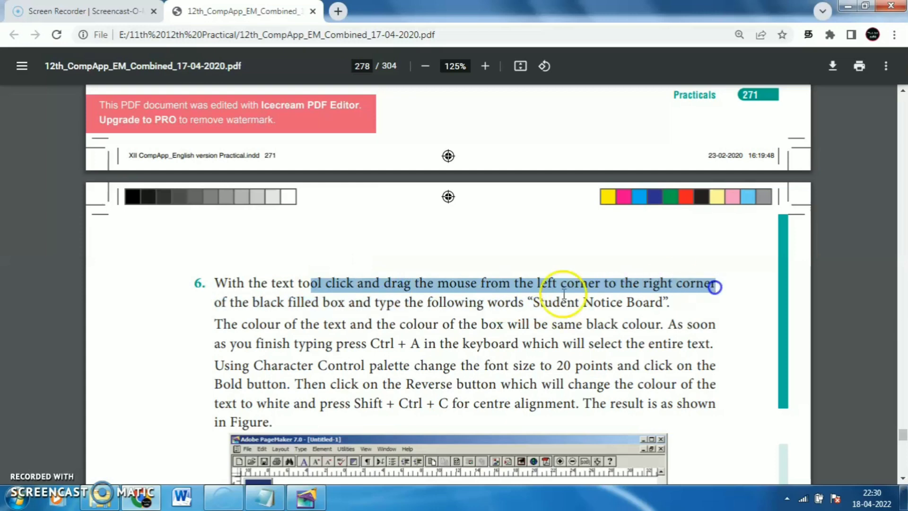
click(335, 283)
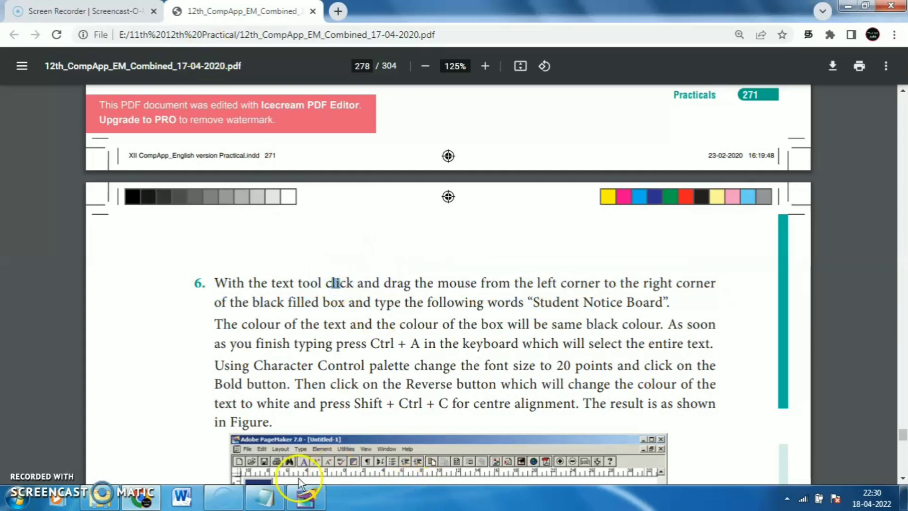
Switch to PageMaker, draw a text block across the width of the black bar and set its text colour to Paper
click(305, 496)
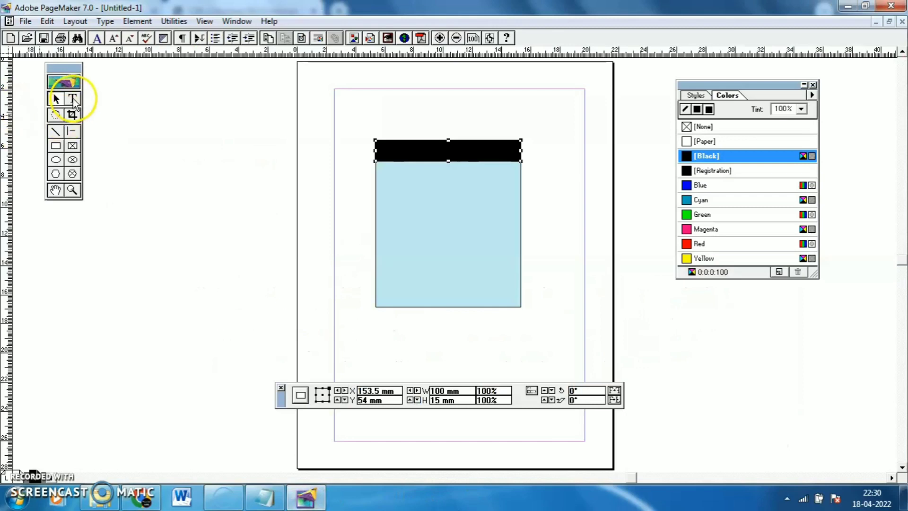
click(73, 100)
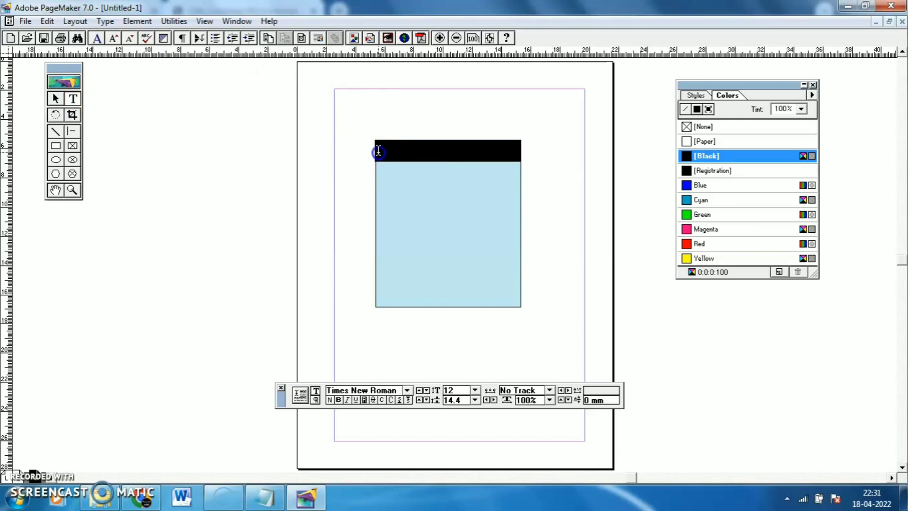
drag(378, 151, 517, 169)
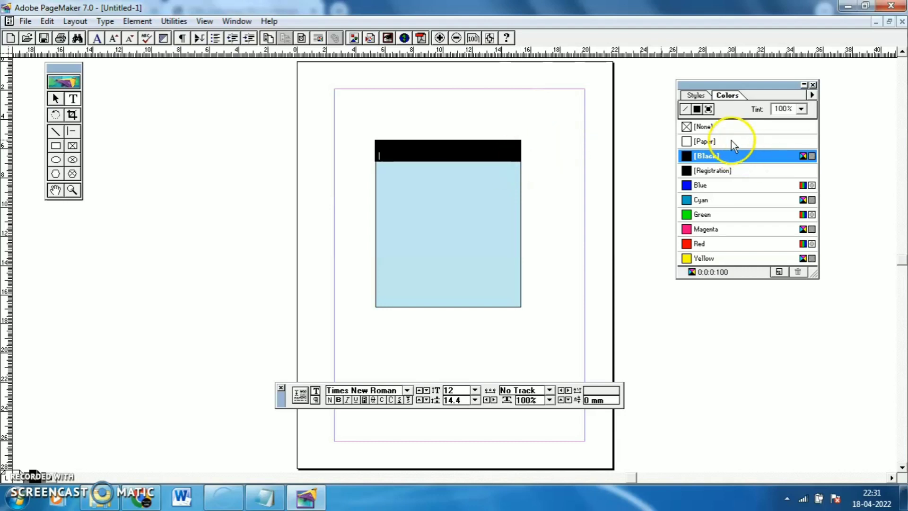
click(693, 142)
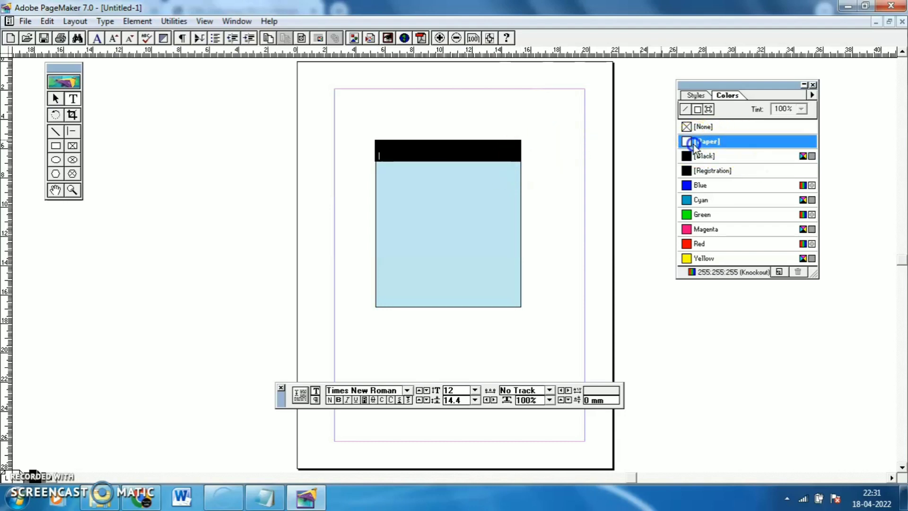
click(422, 167)
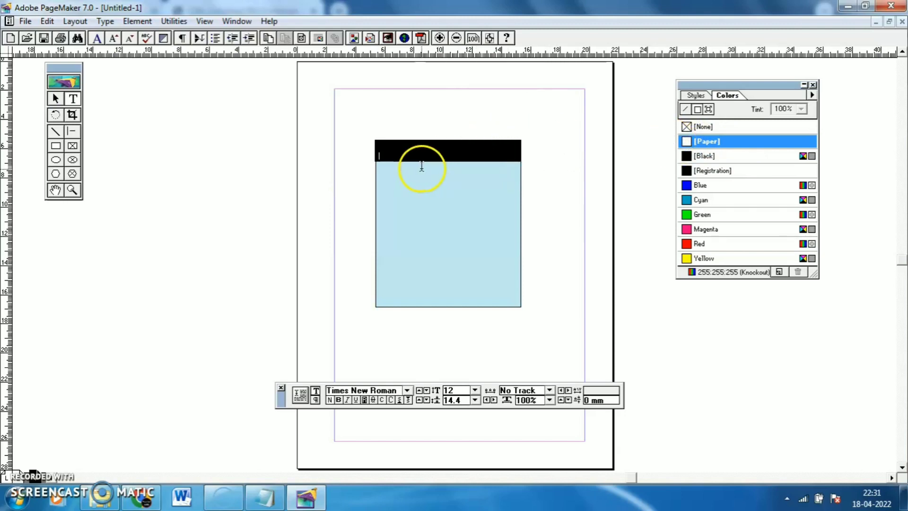
Check the heading wording in the exercise PDF and enter "Students Notice Board" in the black bar's text block in PageMaker
click(144, 502)
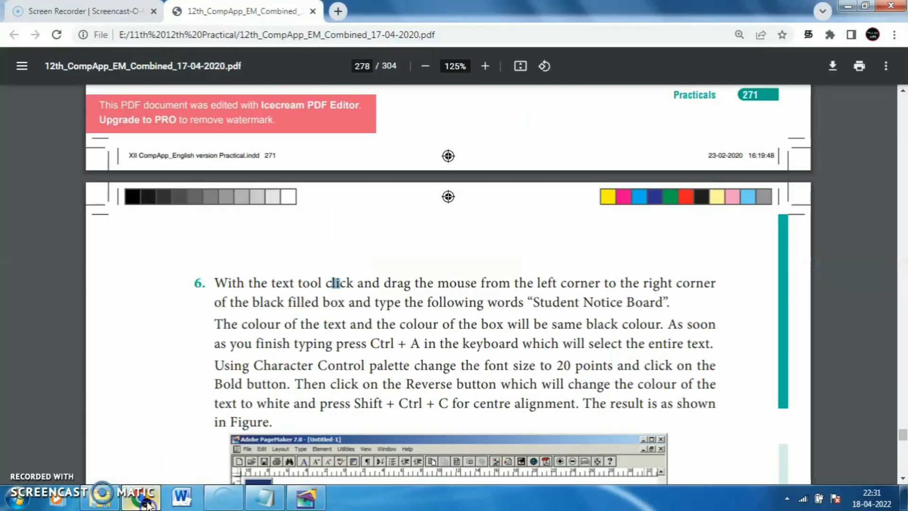
drag(529, 302, 667, 306)
click(306, 498)
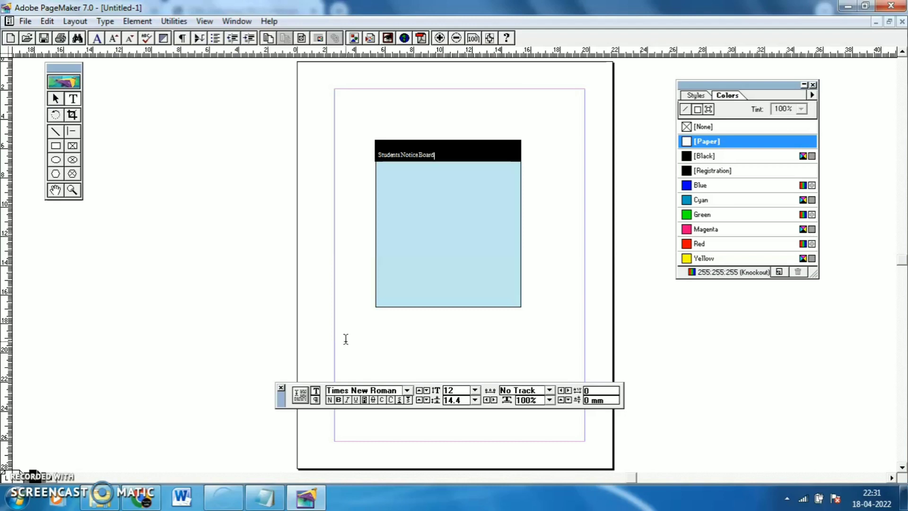
Switch to the PDF, read step 6's instructions on selecting the entire text and changing its font size, and return to PageMaker
click(446, 158)
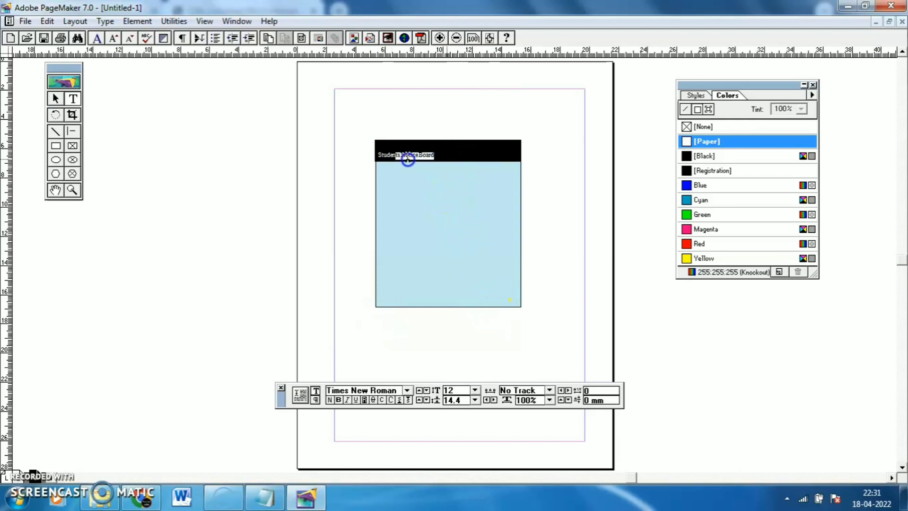
click(467, 196)
click(307, 497)
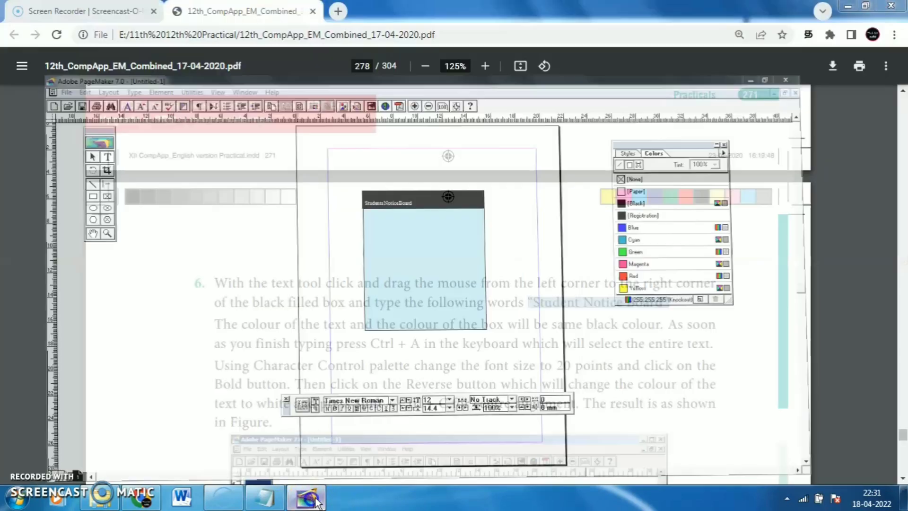
drag(362, 344, 389, 344)
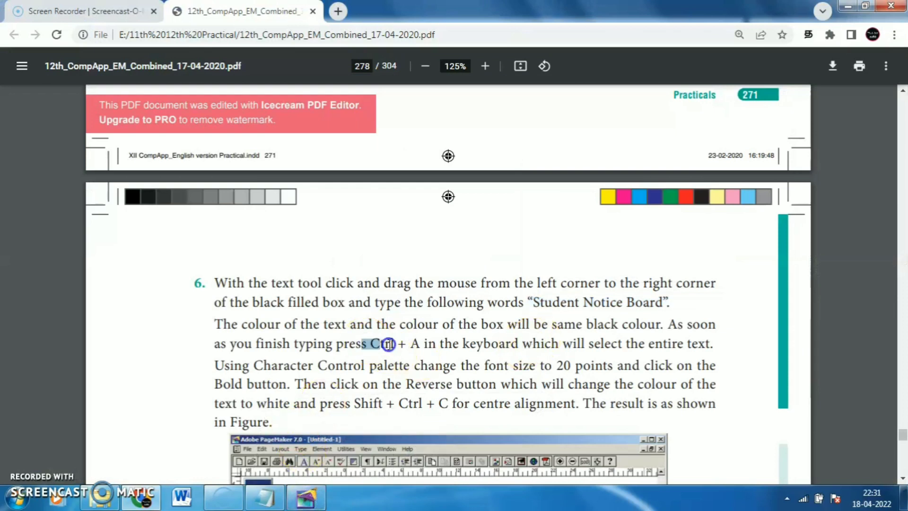
drag(589, 344, 703, 344)
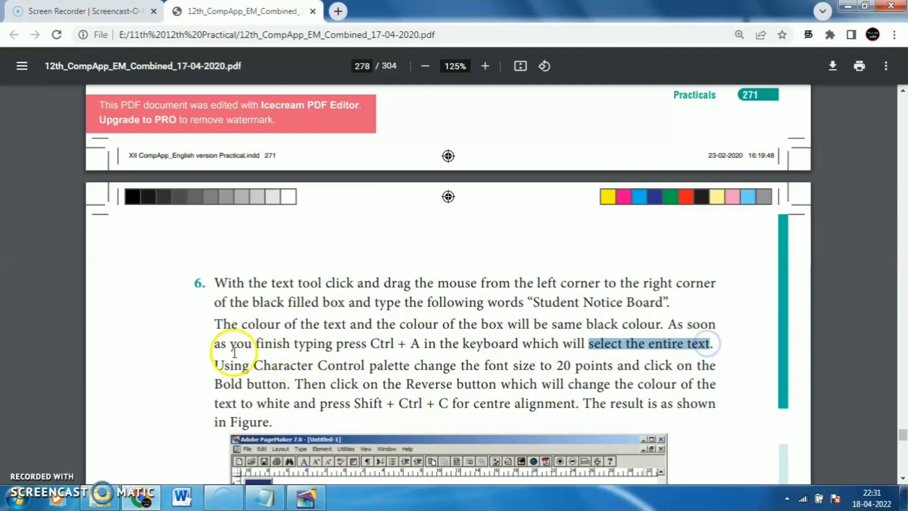
drag(254, 367, 352, 369)
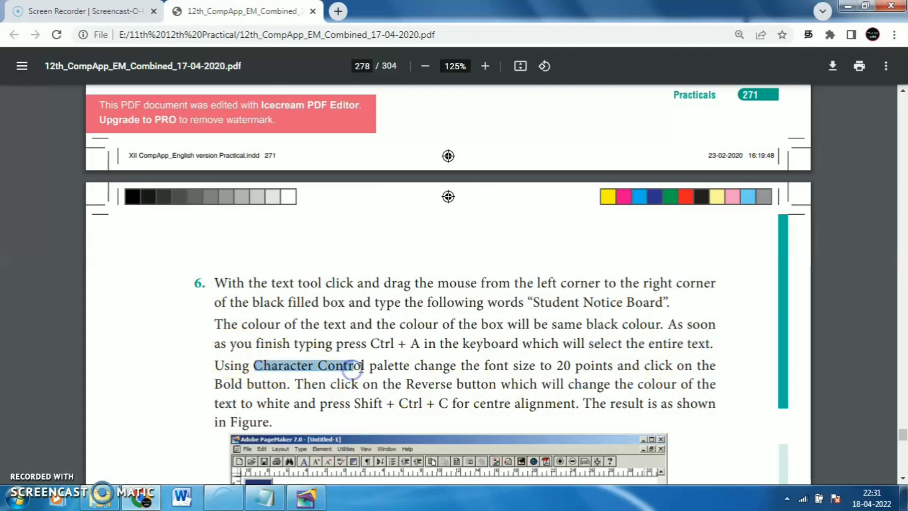
click(361, 368)
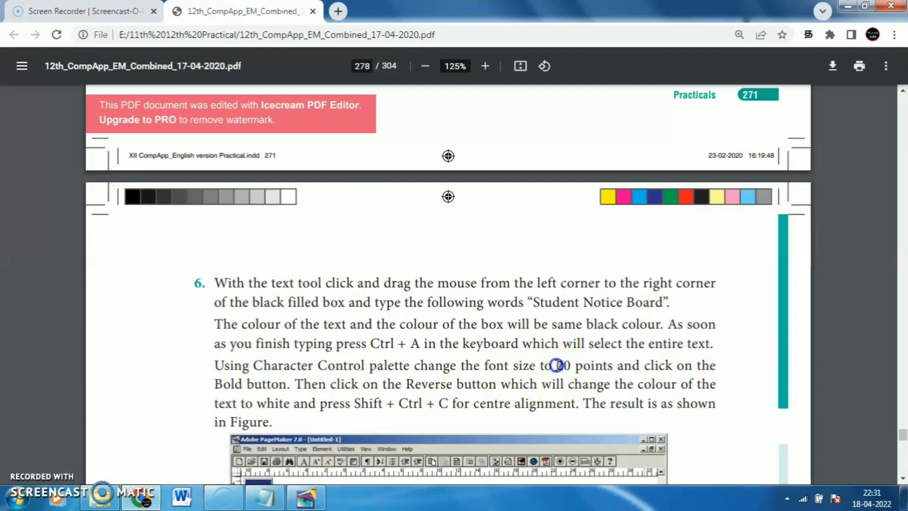
click(306, 497)
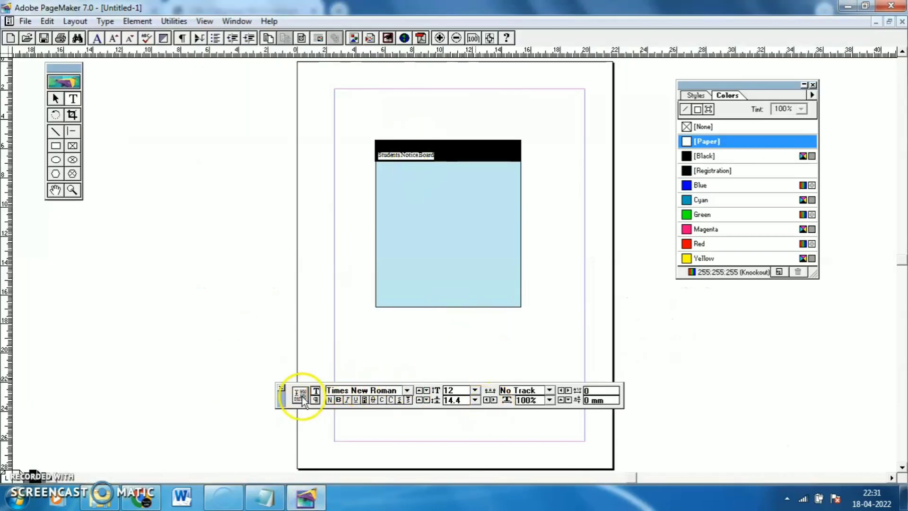
Set the font size of the selected heading text to 24 points
click(474, 390)
click(458, 390)
click(475, 390)
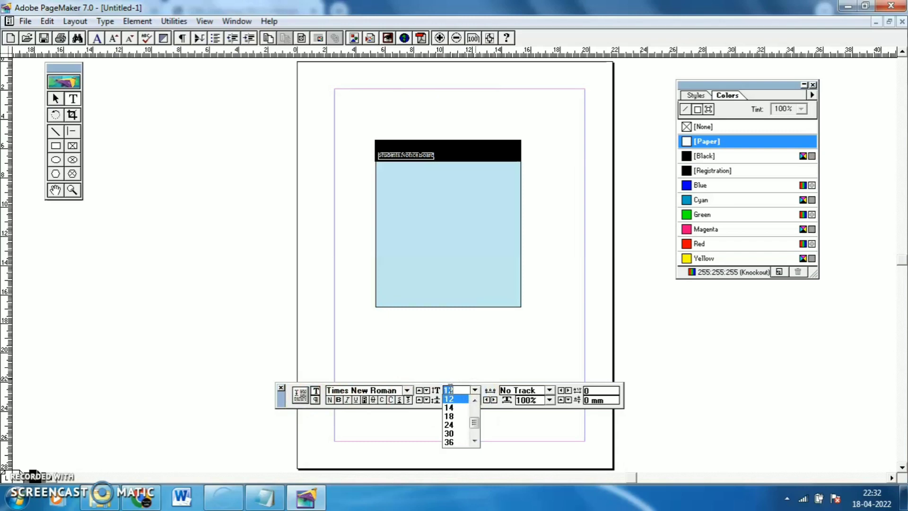
text(20)
key(Return)
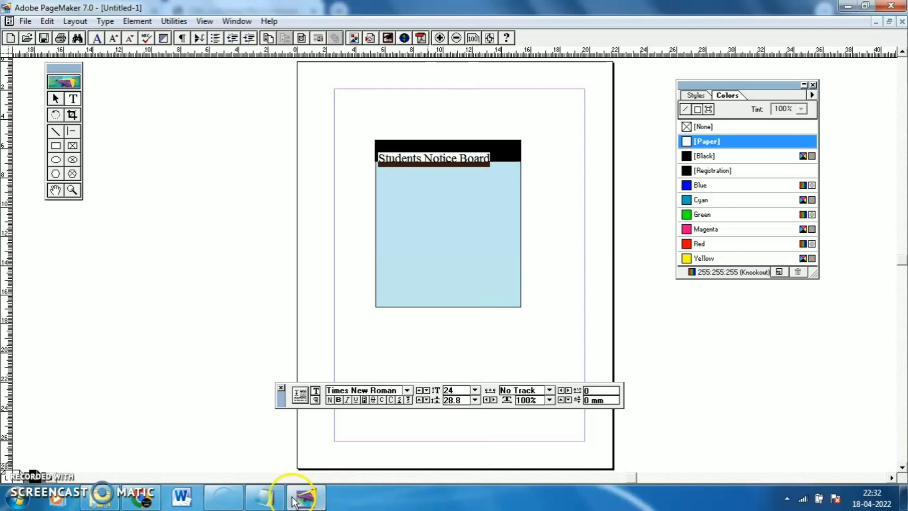
Check the PDF's next formatting instruction and apply Bold to the heading text in PageMaker
click(222, 496)
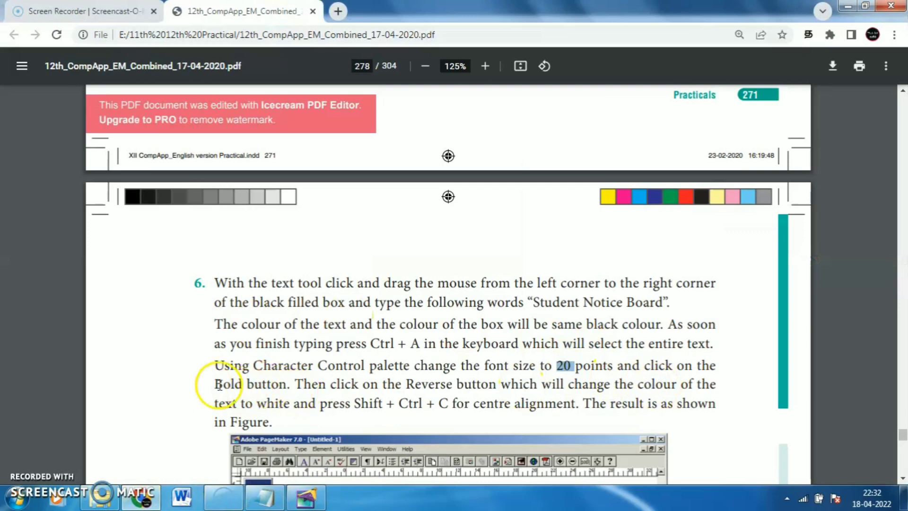
drag(215, 384, 289, 403)
click(305, 498)
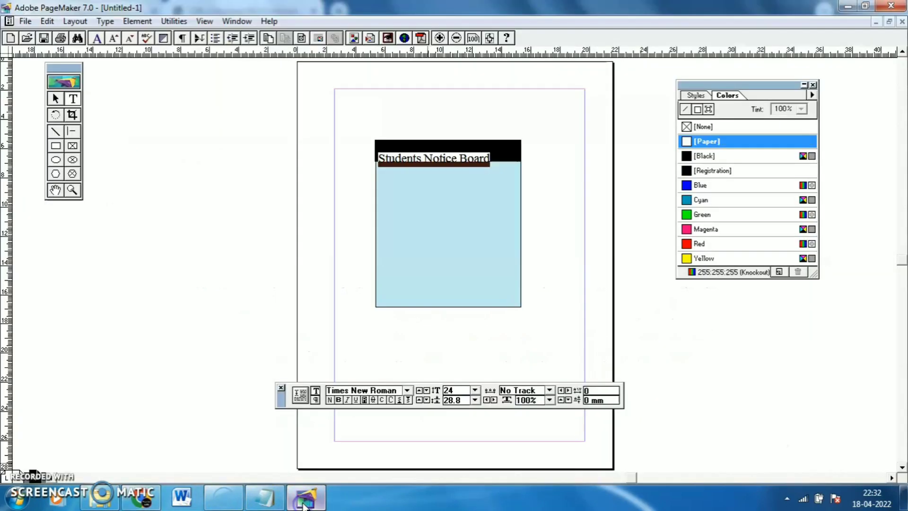
click(338, 400)
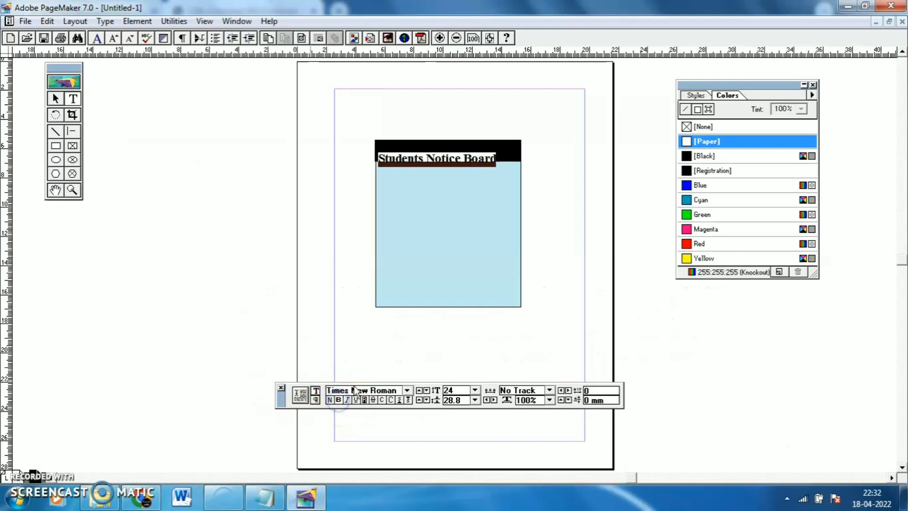
Read the PDF's instructions on reversing and aligning the text, and centre-align the heading in PageMaker
click(211, 501)
drag(499, 403, 351, 389)
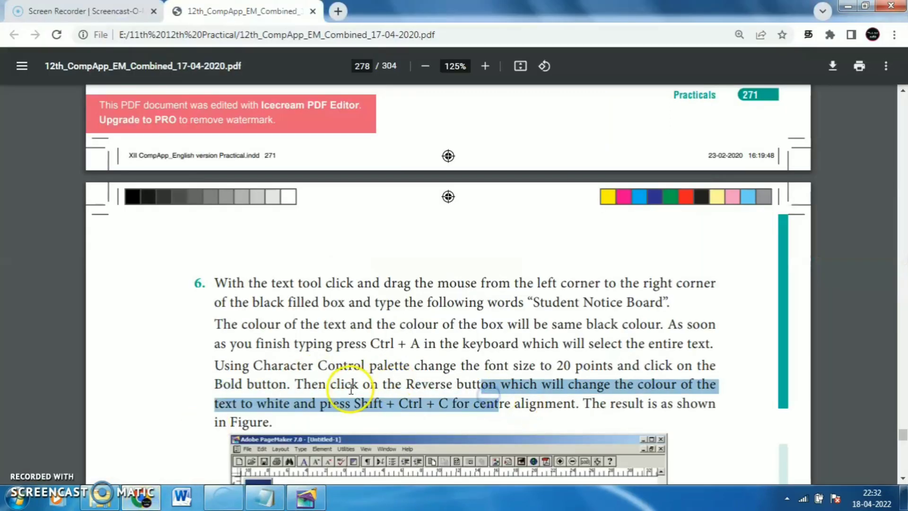
click(314, 386)
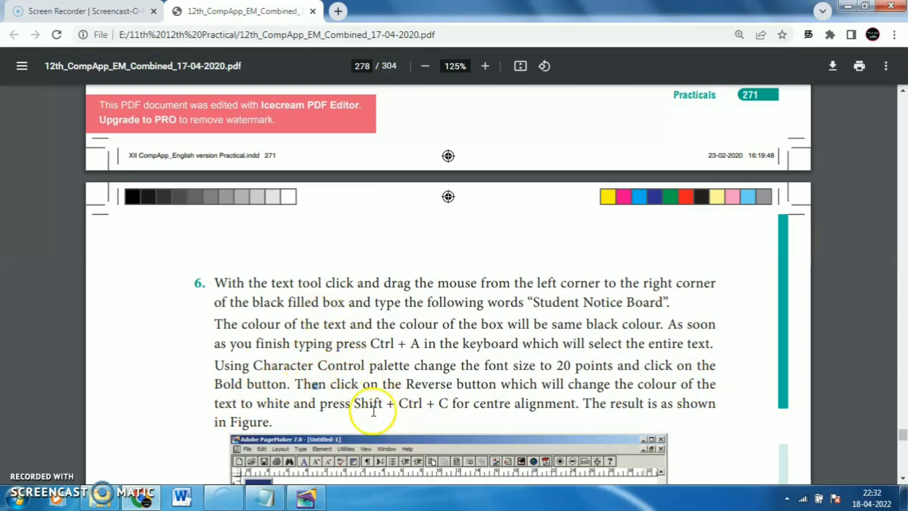
click(355, 407)
drag(356, 407, 416, 411)
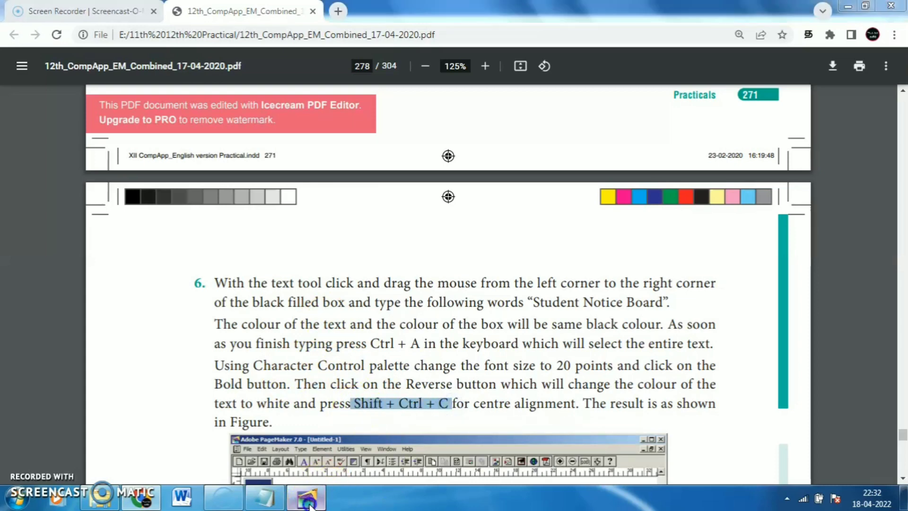
key(alt+Tab)
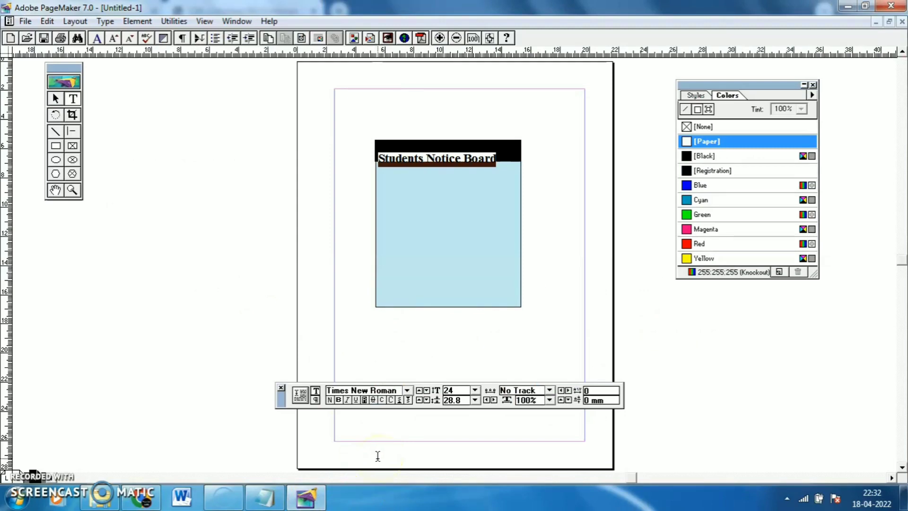
key(ctrl+shift+c)
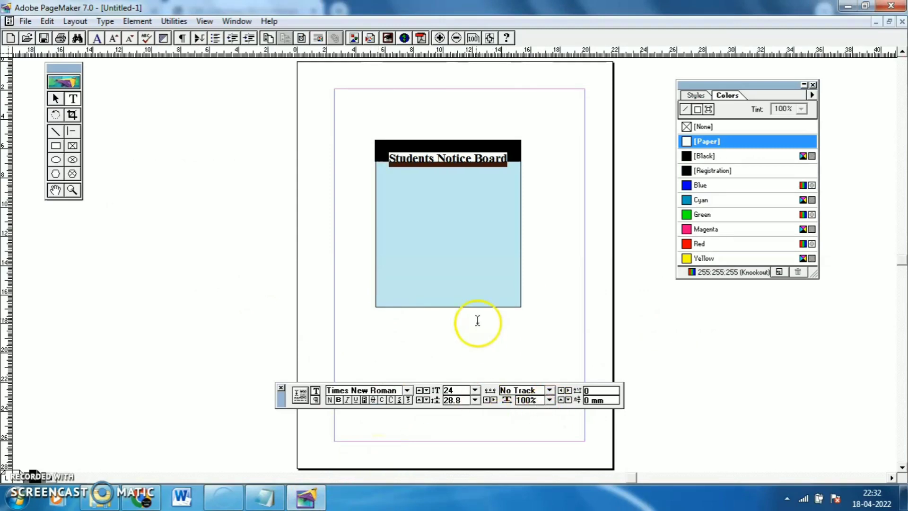
Check the PDF's note on the expected result and, back in PageMaker, move the heading text block up 5 mm into the black bar
key(alt+Tab)
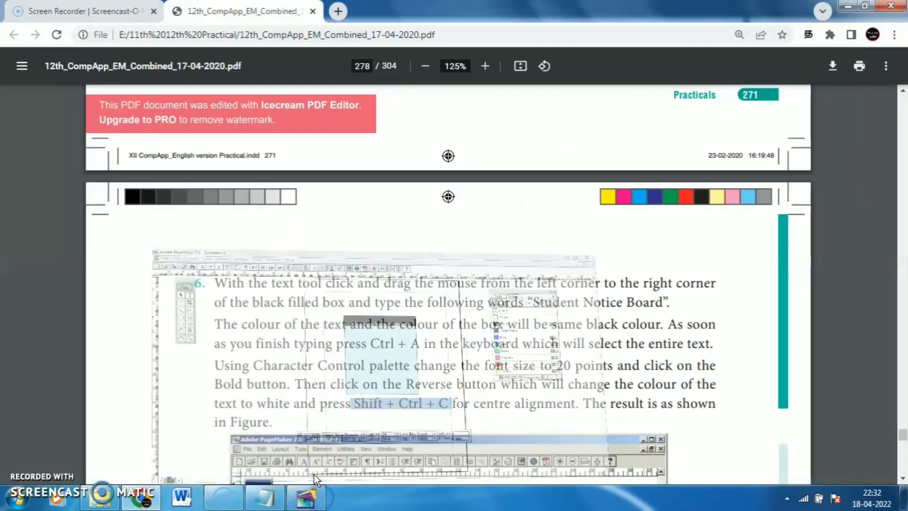
drag(591, 403, 658, 404)
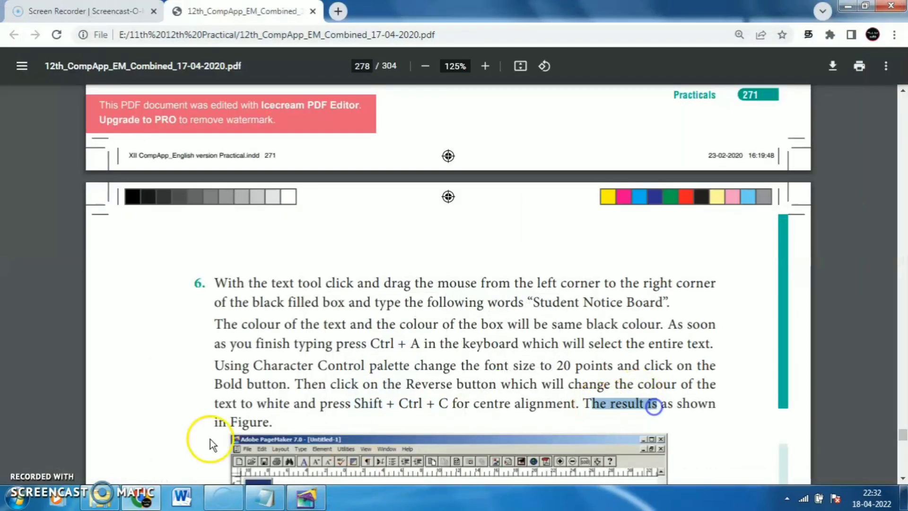
click(307, 496)
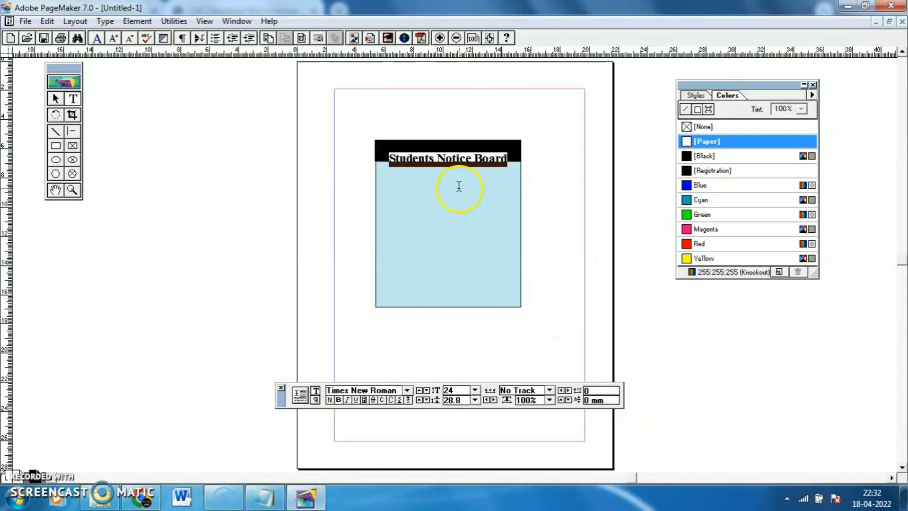
click(55, 99)
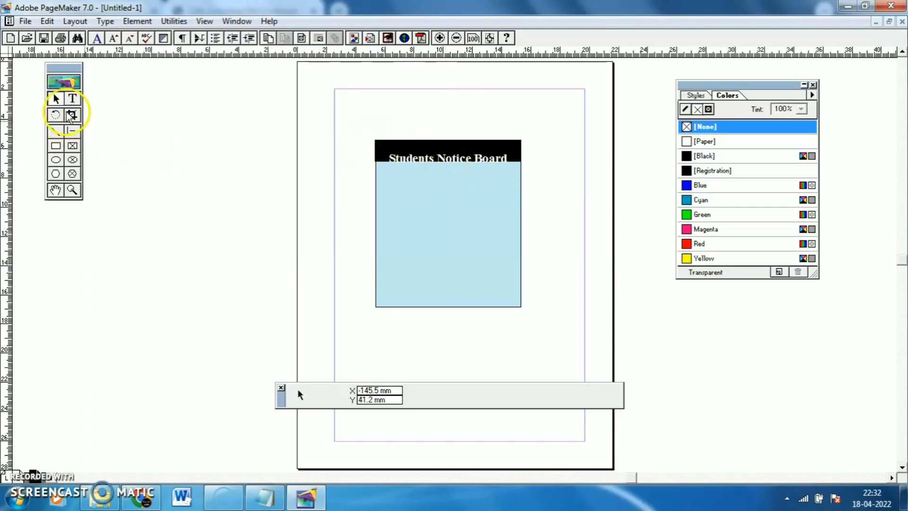
click(414, 158)
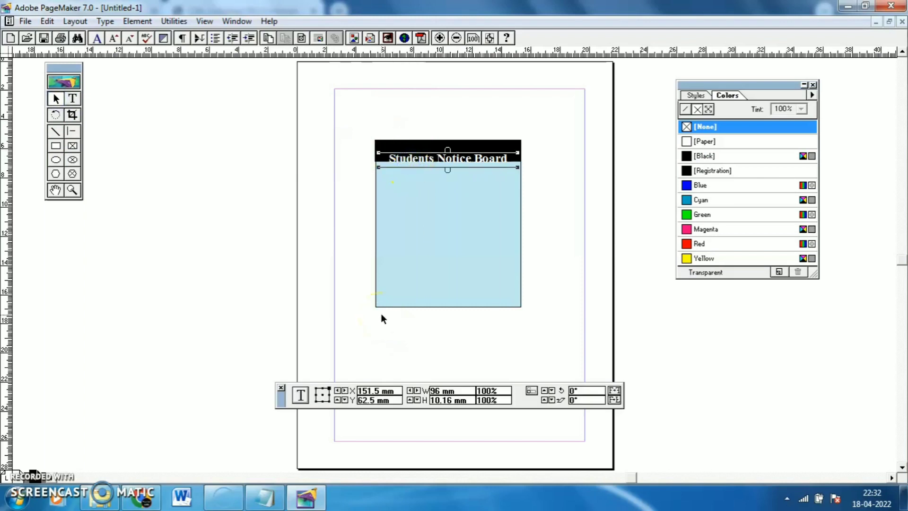
key(Up)
key(Up)
key(Up)
key(Up)
key(Up)
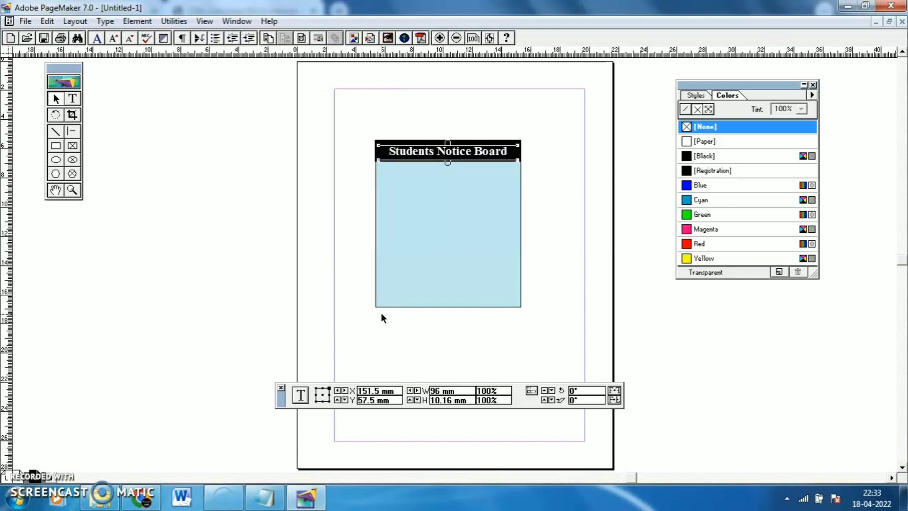
click(335, 265)
click(517, 148)
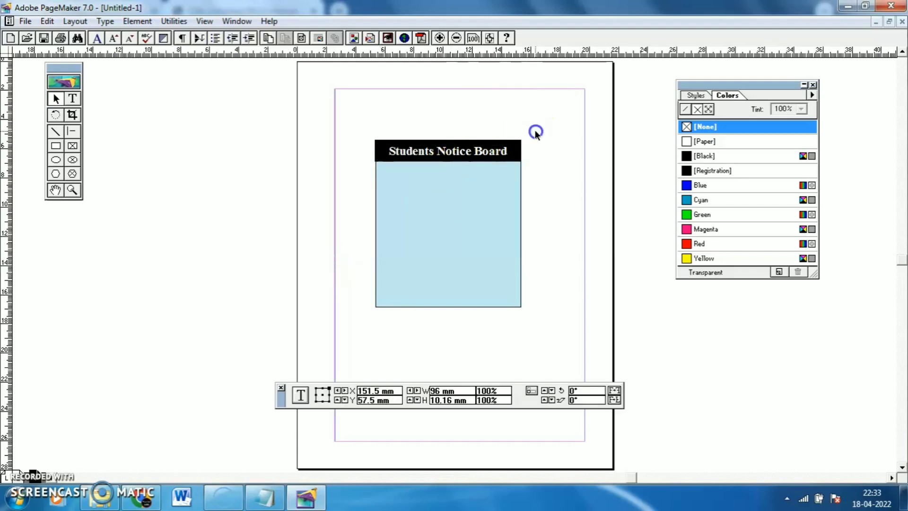
click(528, 134)
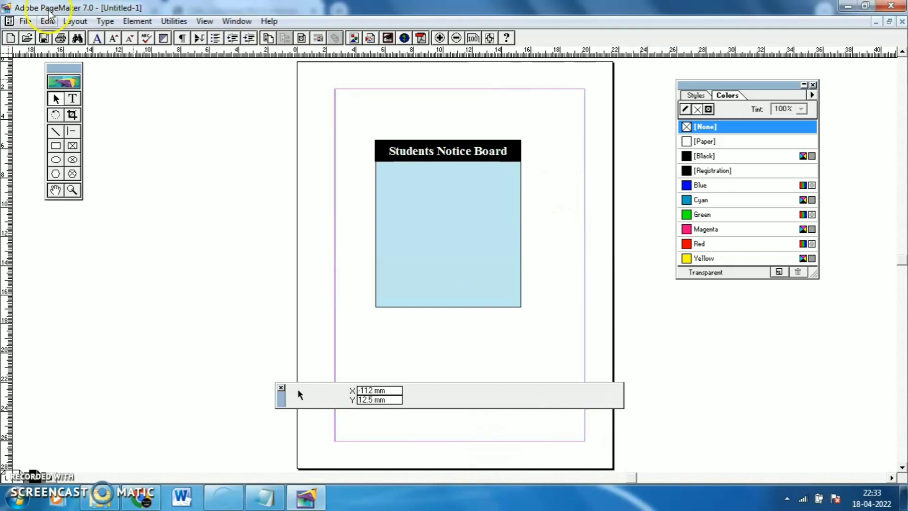
Create a new one-page Letter document with tall orientation and switch back to the exercise PDF in Chrome
click(25, 21)
click(71, 221)
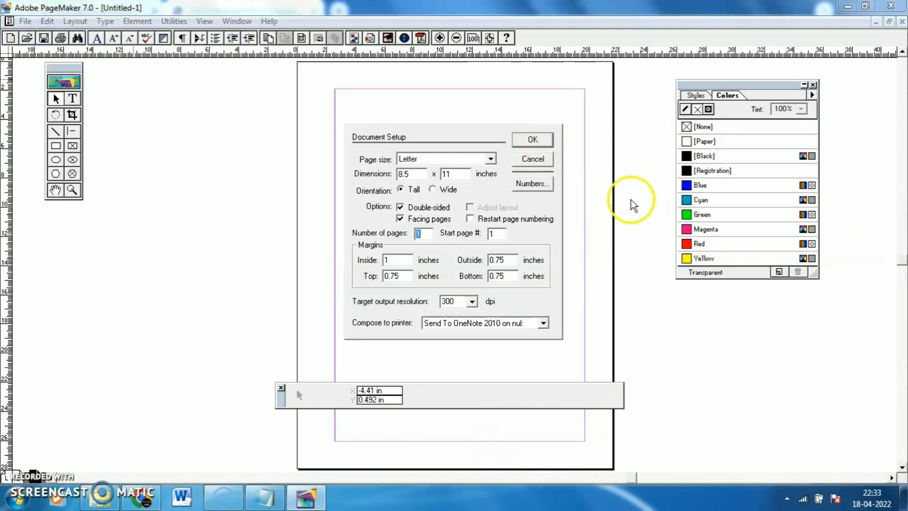
click(538, 141)
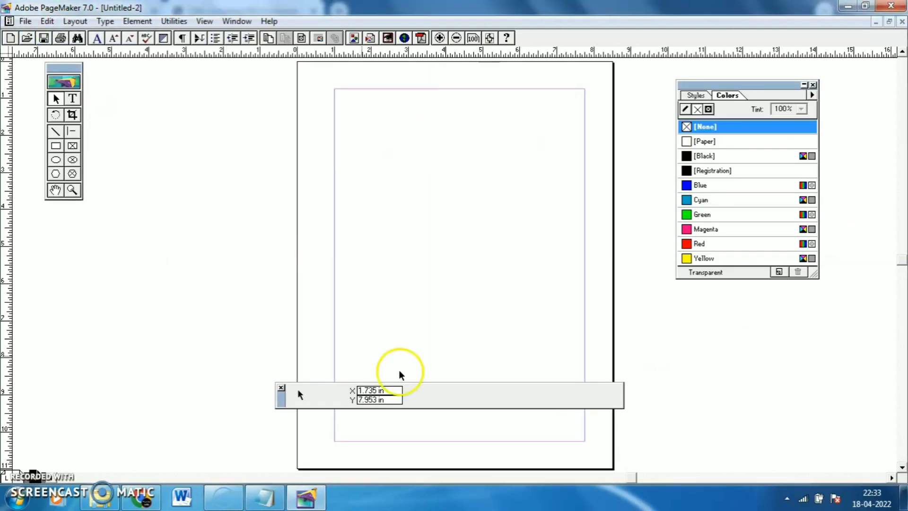
click(142, 497)
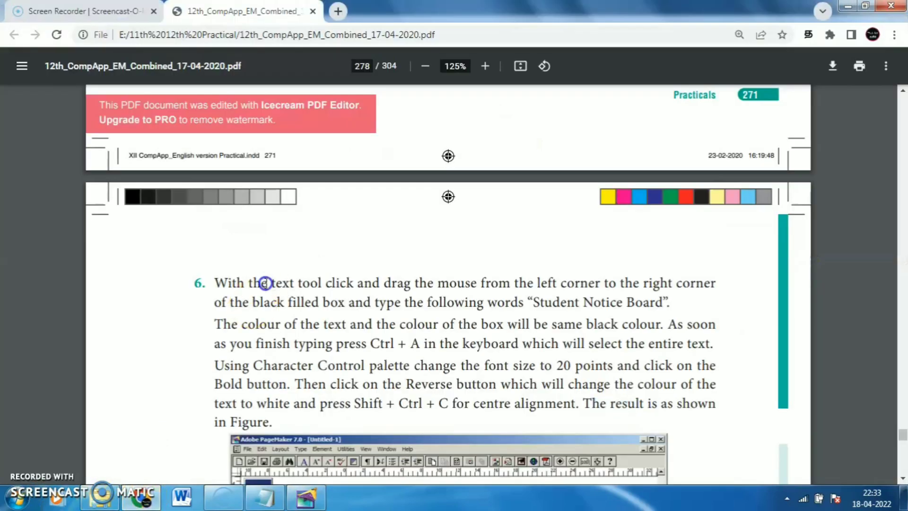
Find Exercise 04 in the practical PDF and read its title, its aim and the sample label with Name, STD, Section, School and Subject lines
scroll(291, 289, down, 20)
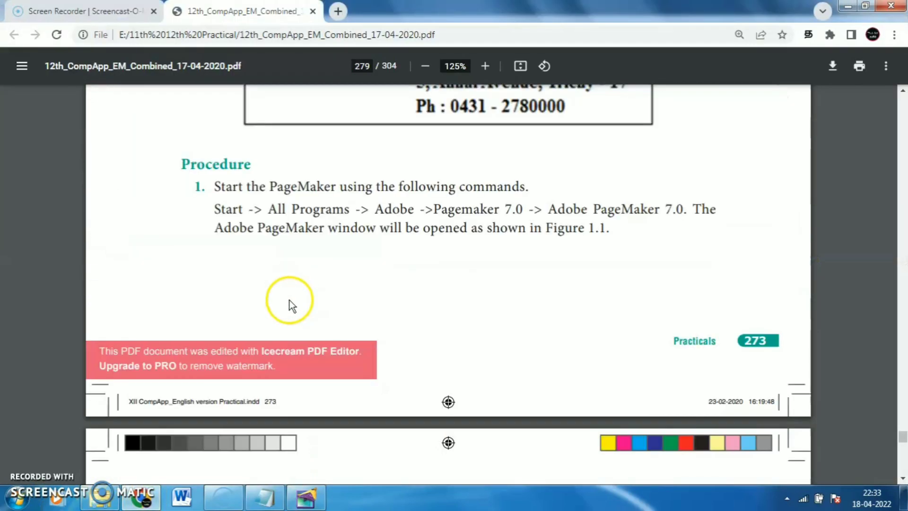
scroll(291, 293, down, 20)
scroll(297, 286, down, 20)
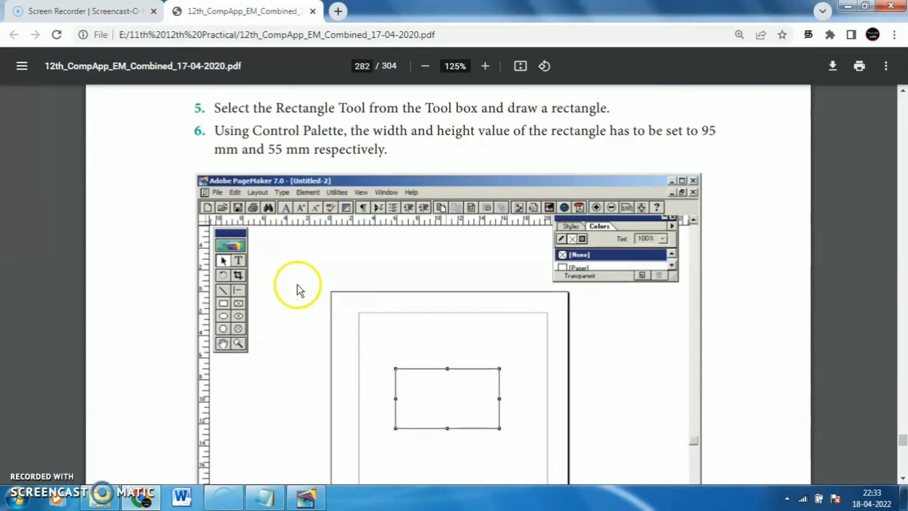
scroll(299, 275, down, 20)
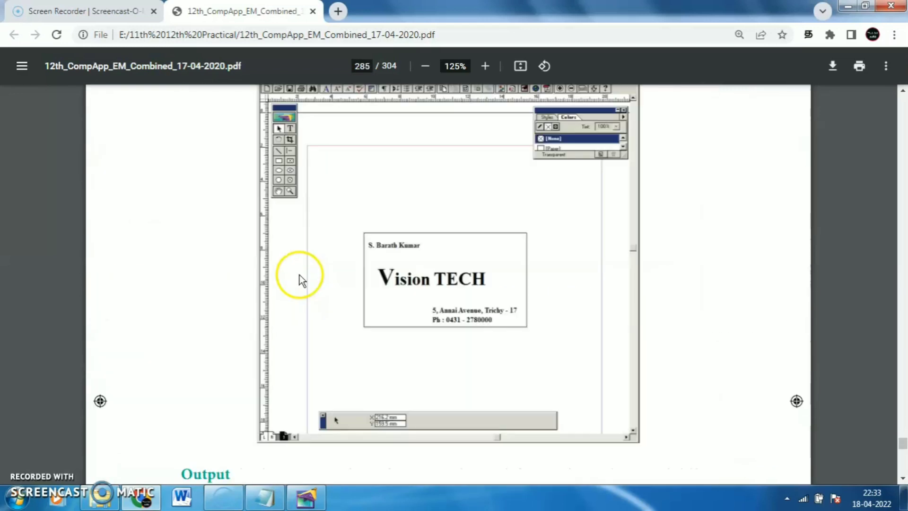
scroll(299, 273, up, 8)
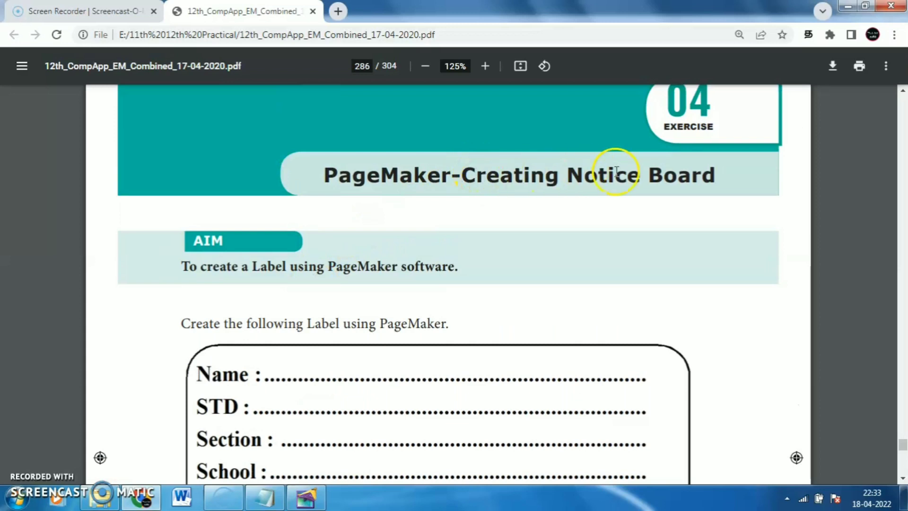
drag(630, 174, 724, 169)
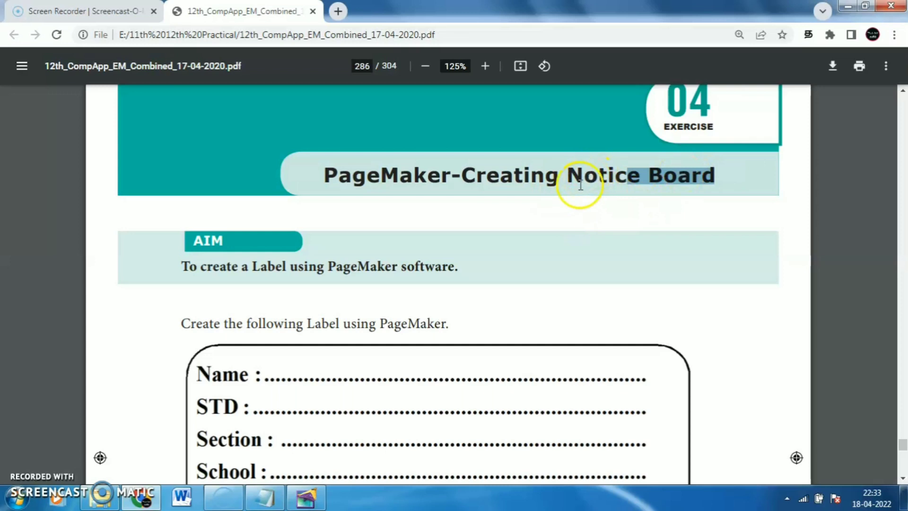
scroll(581, 189, up, 1)
scroll(590, 201, down, 4)
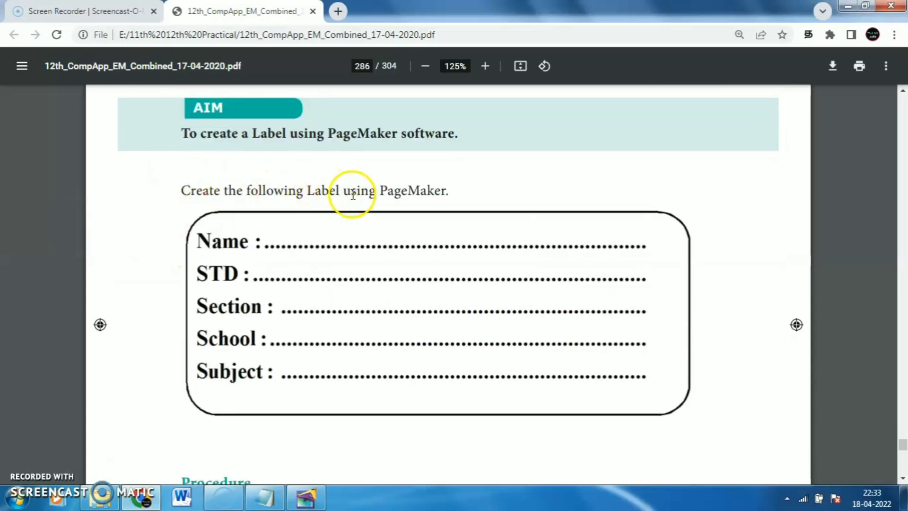
drag(226, 191, 252, 191)
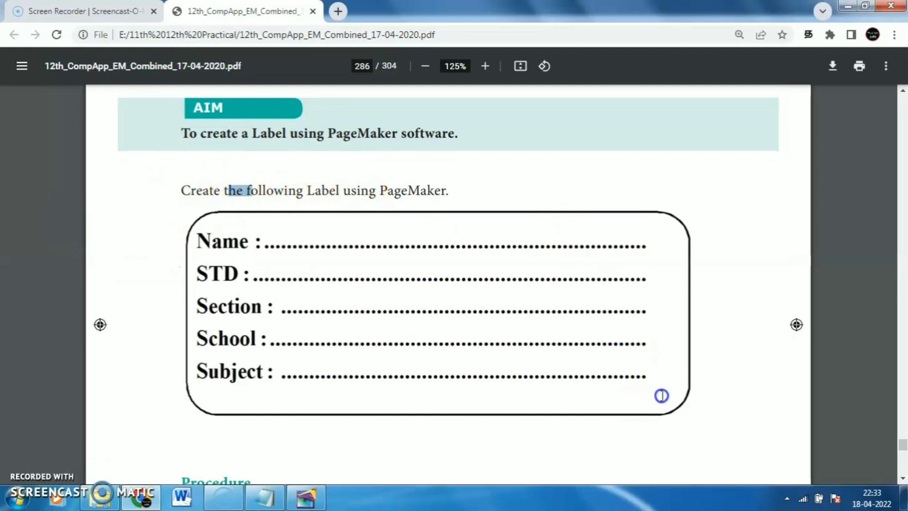
click(662, 395)
scroll(284, 151, up, 2)
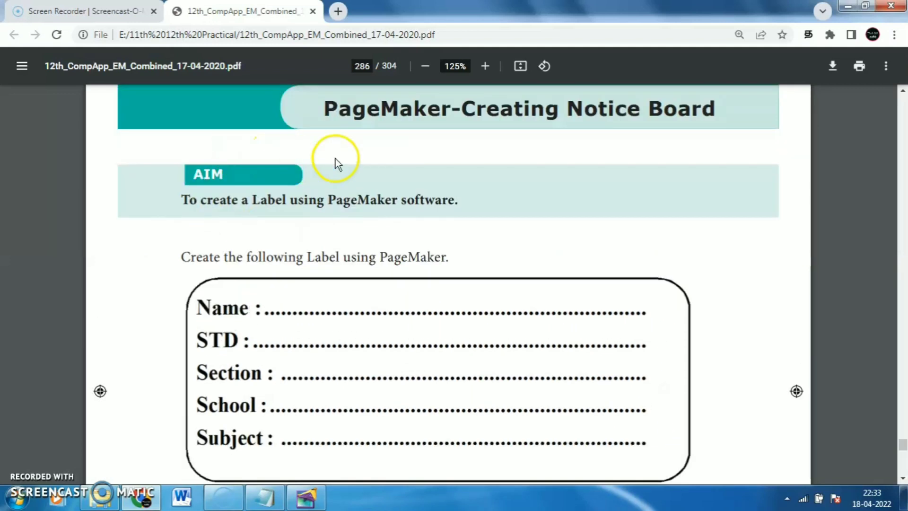
drag(325, 105, 653, 116)
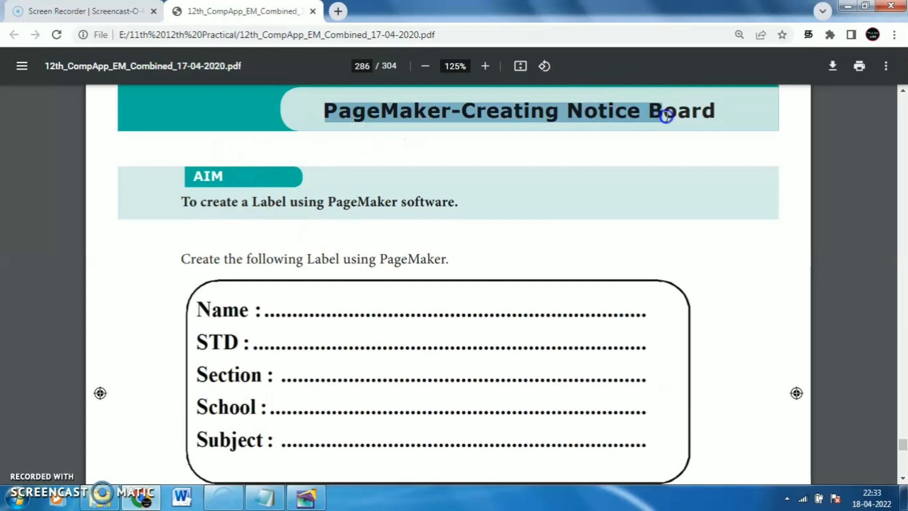
click(667, 115)
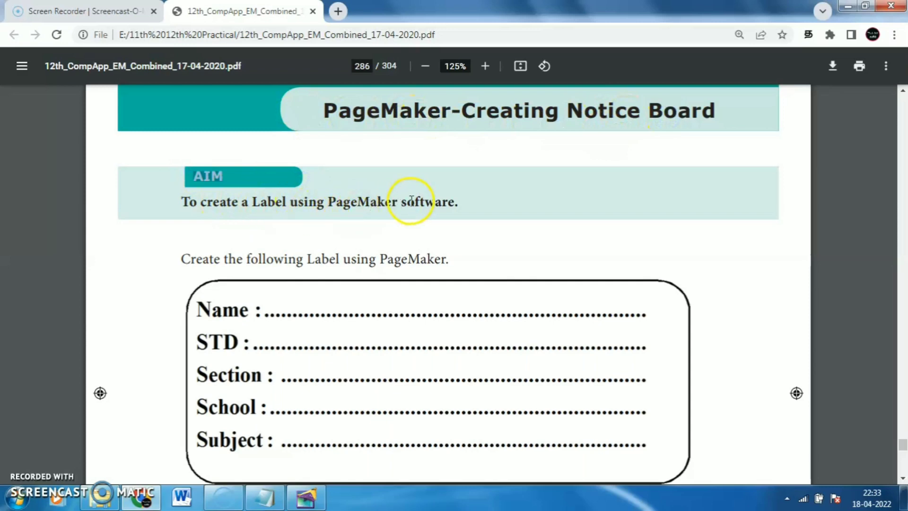
Read procedure steps 1 to 4 of the label exercise, covering the new document and the change of measuring units
scroll(406, 202, down, 7)
scroll(409, 213, down, 4)
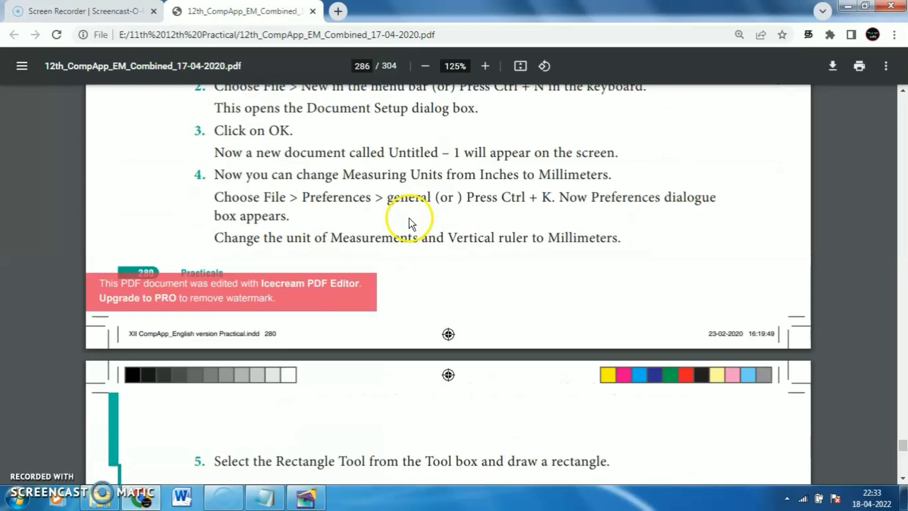
scroll(405, 220, up, 3)
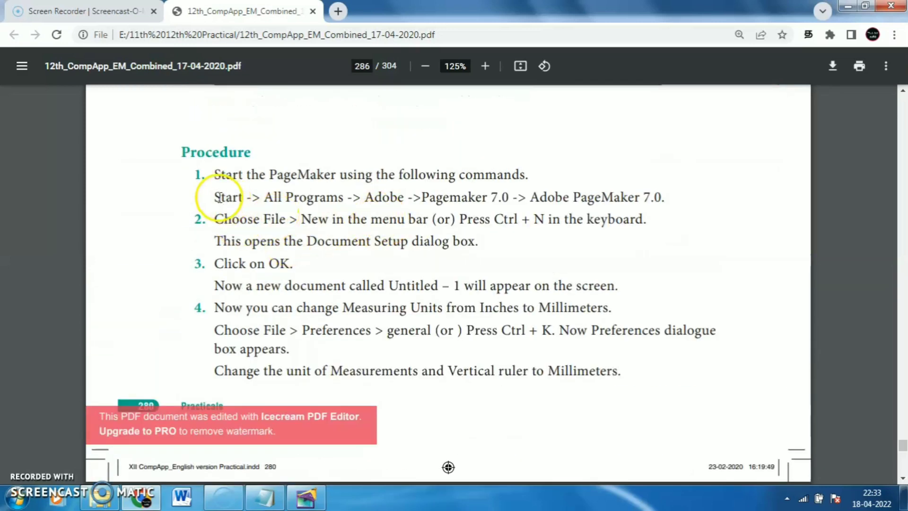
double_click(235, 196)
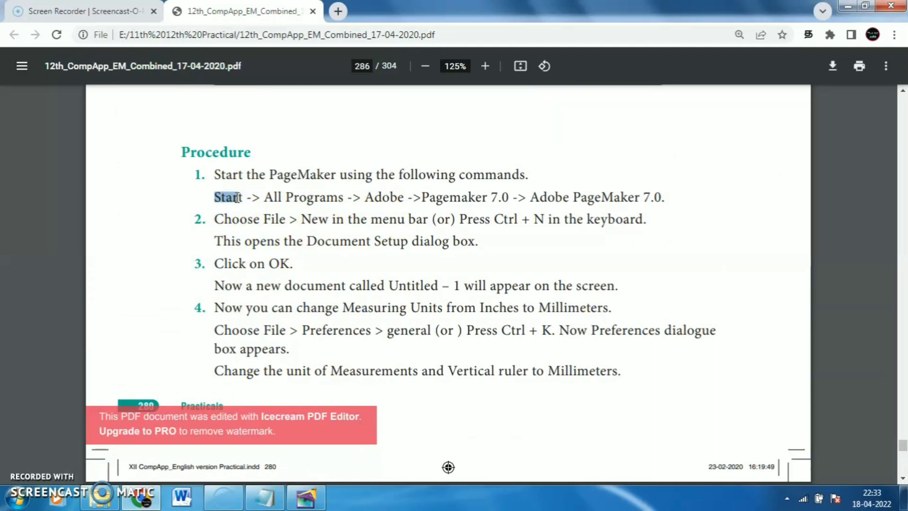
click(275, 219)
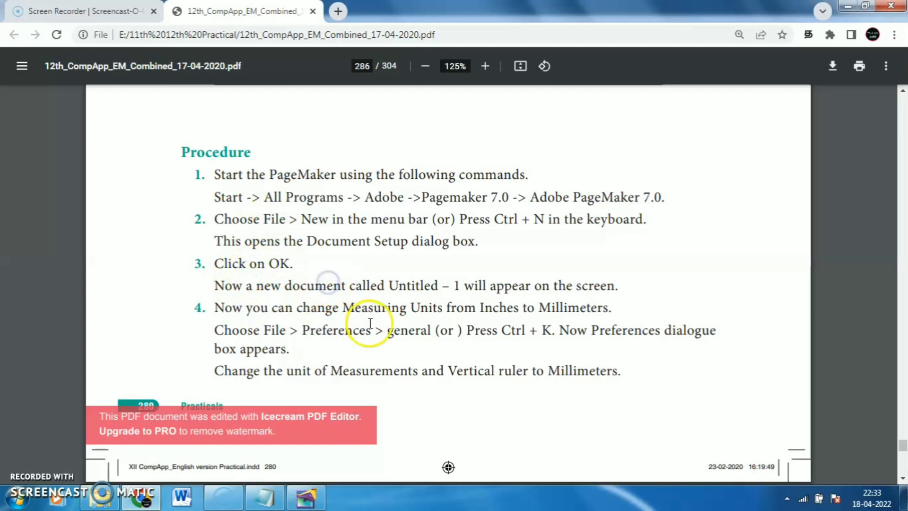
click(213, 318)
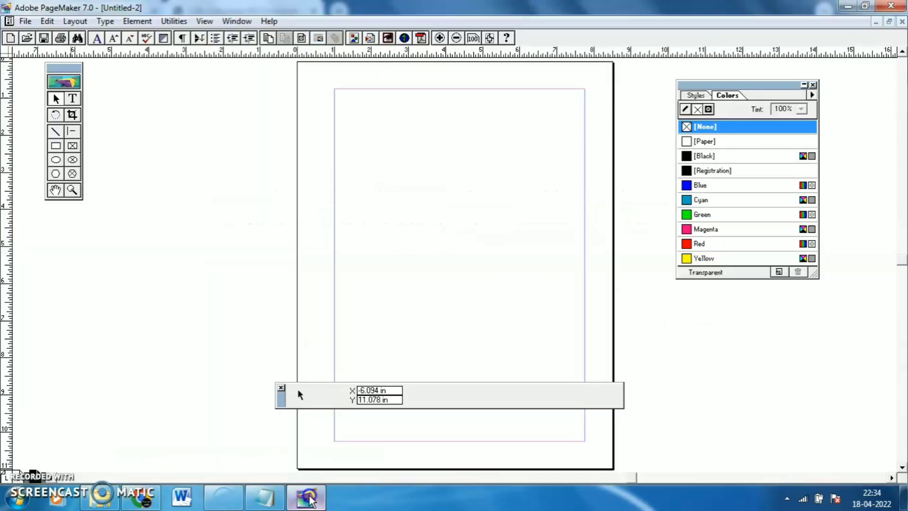
In PageMaker, set both the measurement units and the vertical ruler to Millimeters in the general preferences
click(25, 21)
click(79, 256)
mouse_move(139, 273)
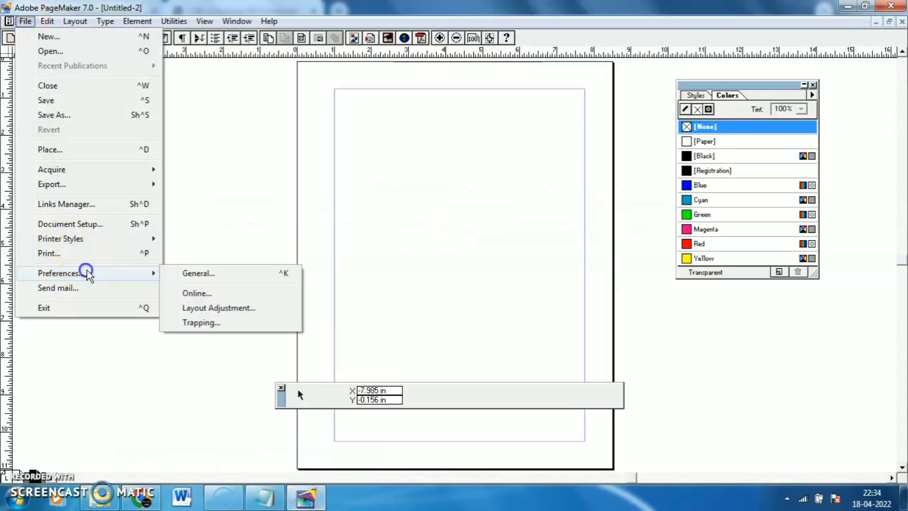
click(196, 273)
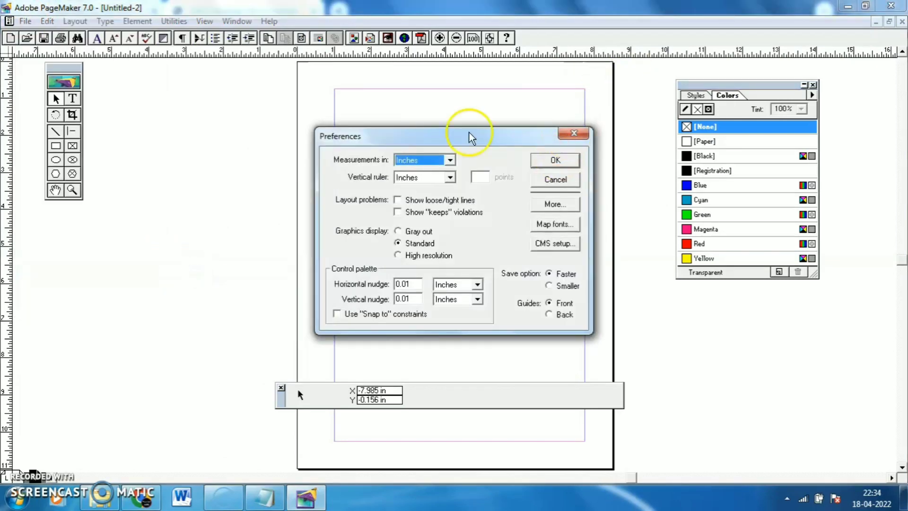
click(448, 161)
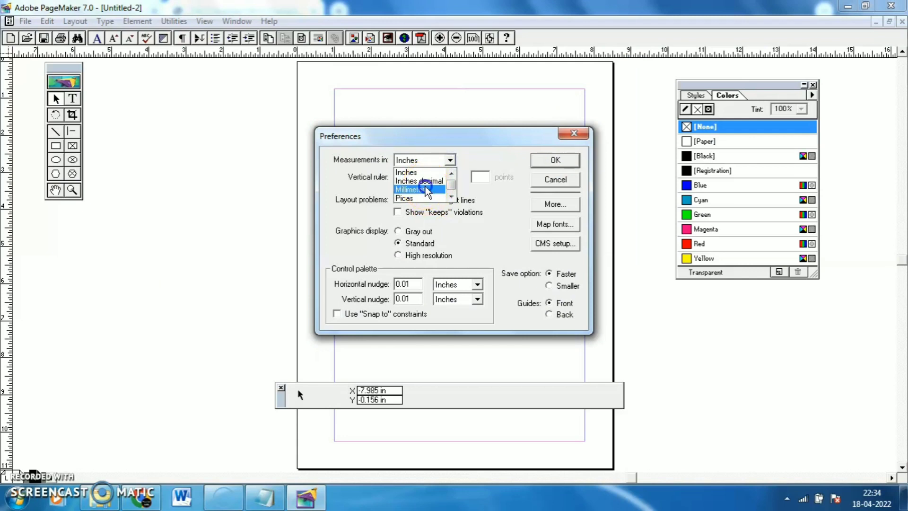
click(448, 182)
click(448, 178)
click(426, 203)
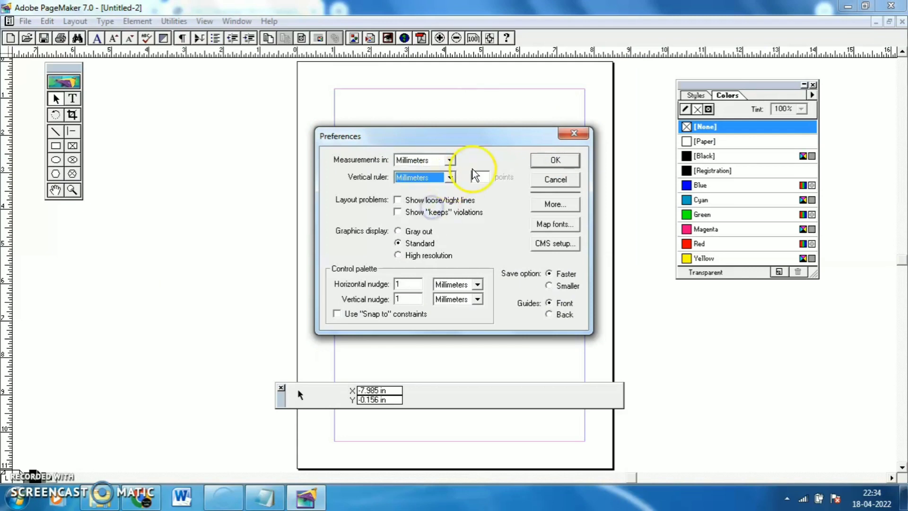
click(555, 163)
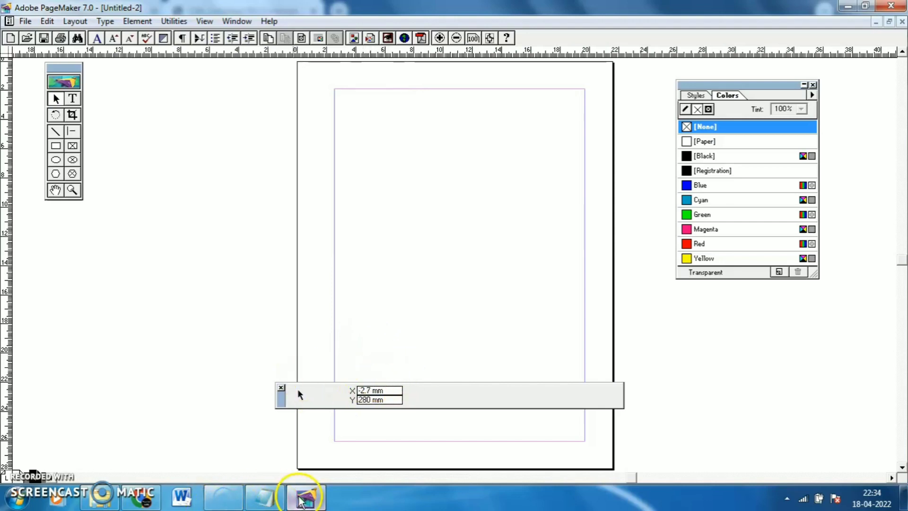
Check the PDF's rectangle instructions and, back in PageMaker, draw a rectangle about 126 by 49 mm in the upper half of the page
click(226, 498)
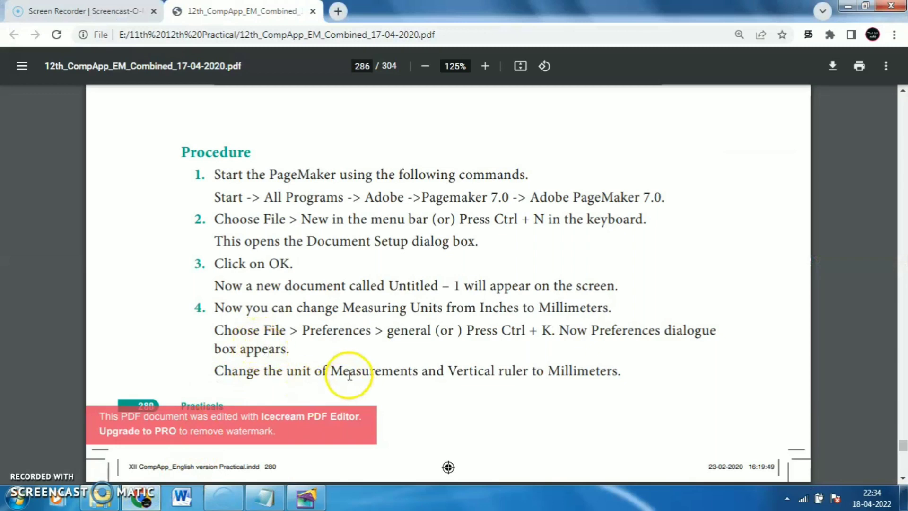
scroll(353, 374, down, 5)
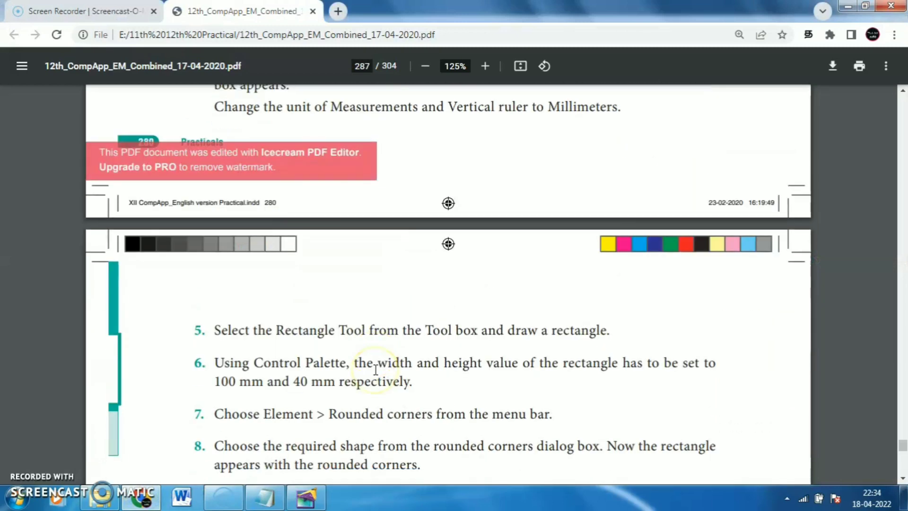
scroll(377, 369, down, 1)
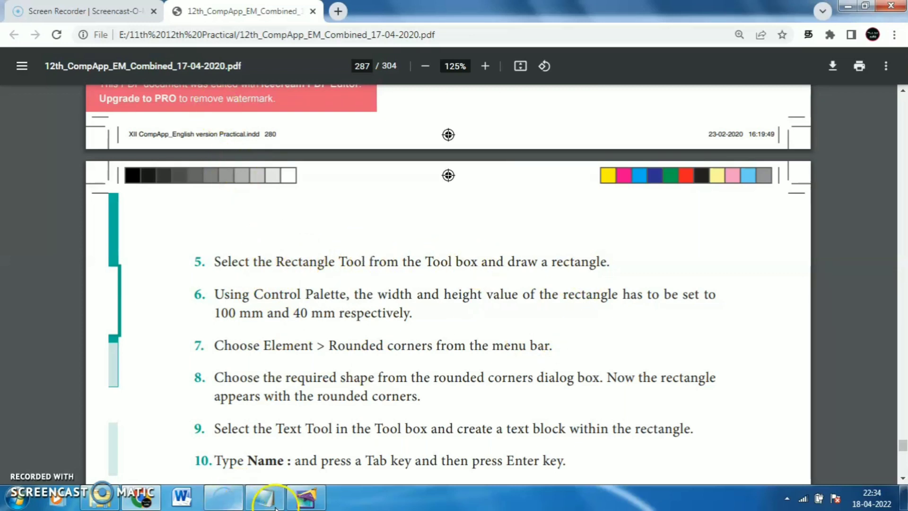
click(307, 499)
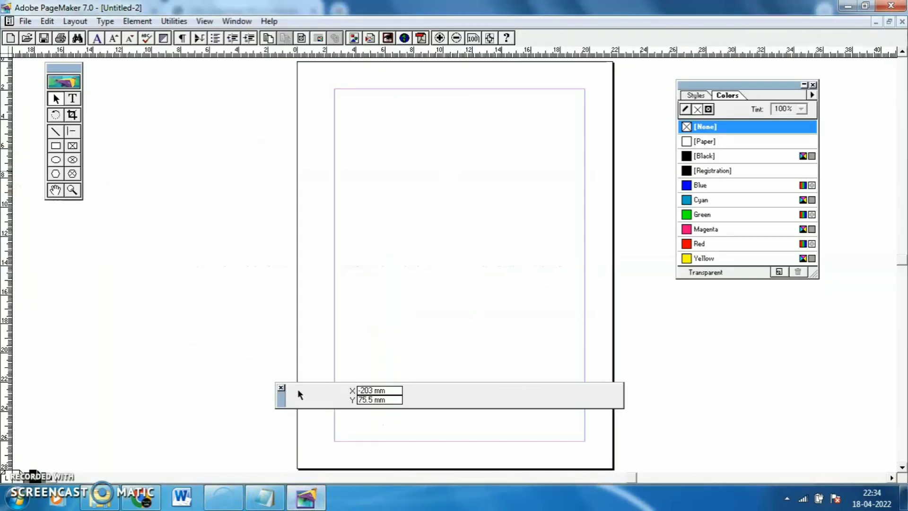
click(56, 146)
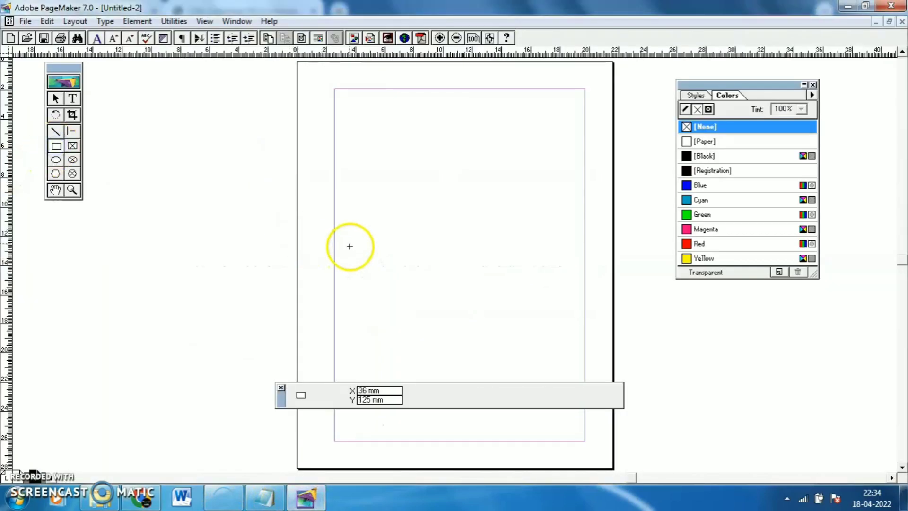
drag(362, 252, 546, 178)
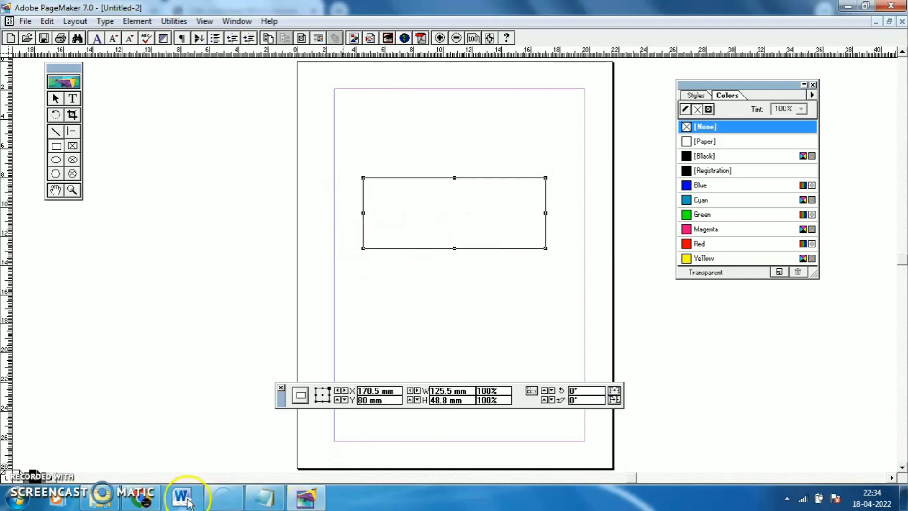
Check the rectangle size in the PDF, set the PageMaker rectangle to 100 mm wide and 40 mm high, and deselect it
click(141, 497)
scroll(321, 346, down, 3)
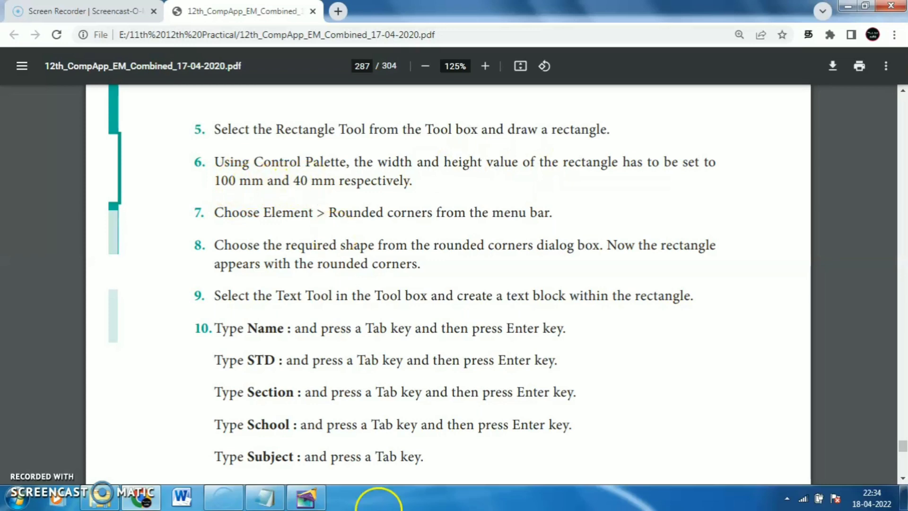
click(321, 503)
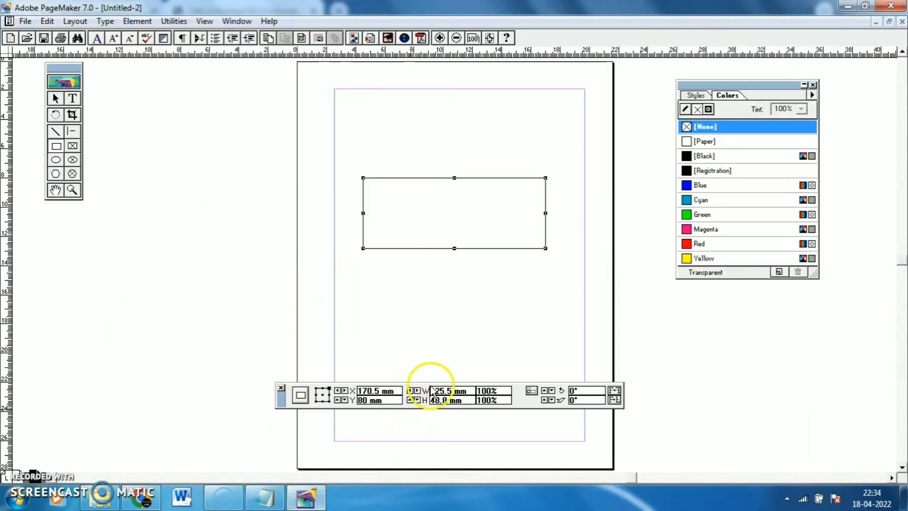
click(452, 392)
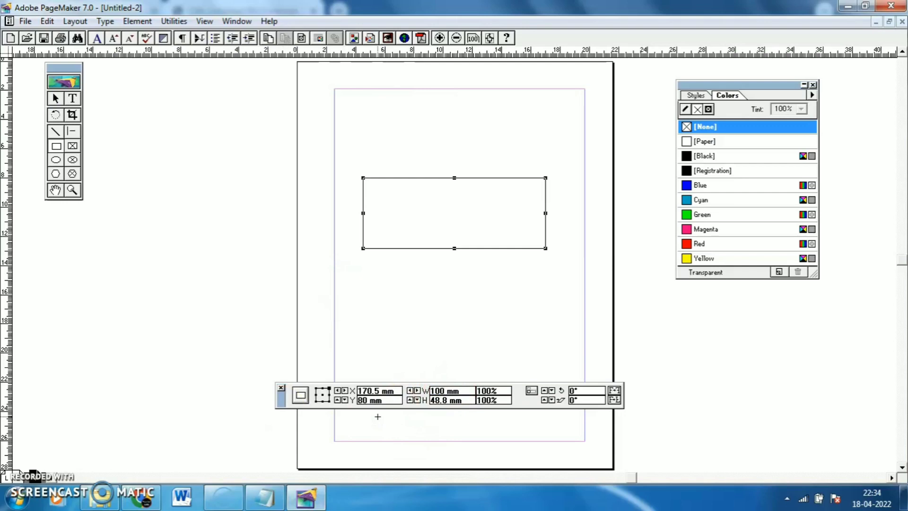
click(447, 401)
key(Return)
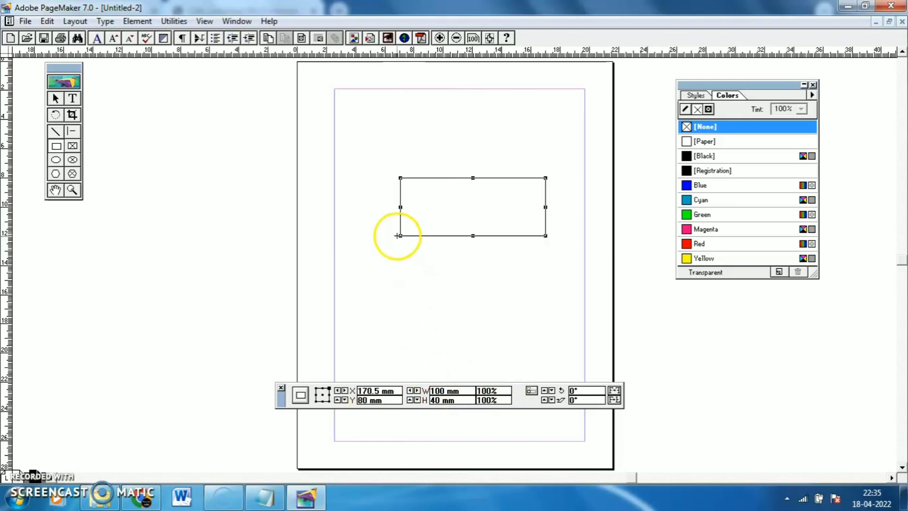
click(432, 290)
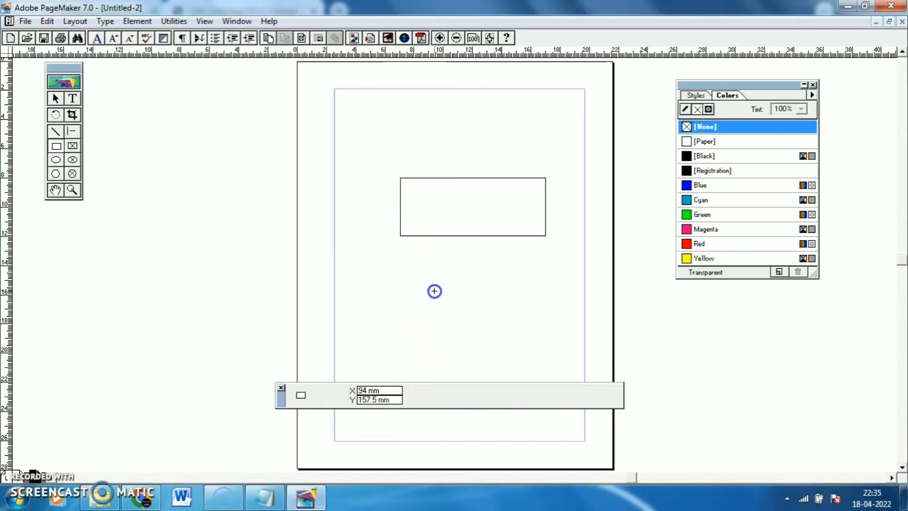
Magnify the page around the 100 by 40 mm rectangle and bring the whole rectangle into view
click(76, 191)
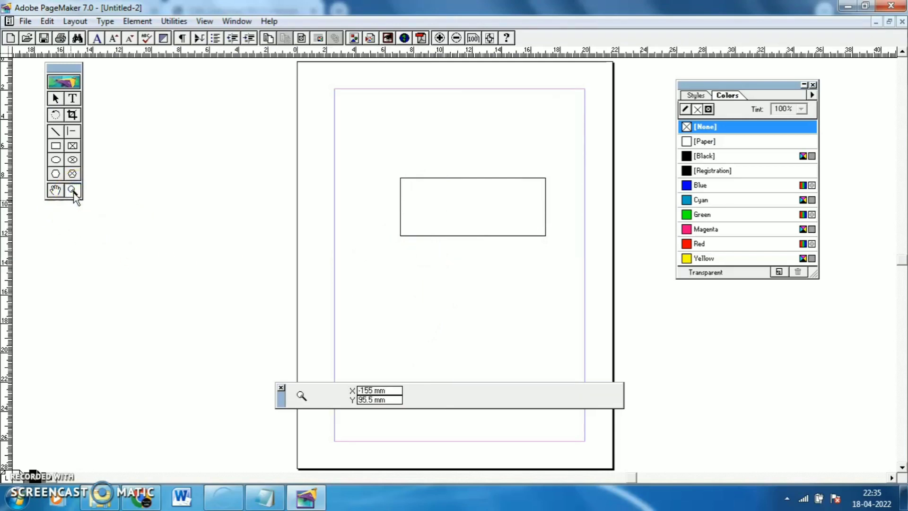
click(391, 176)
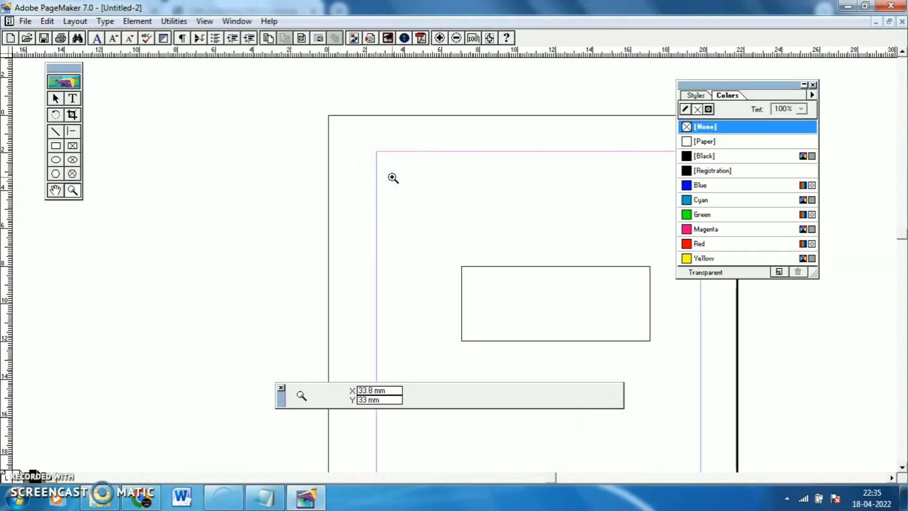
click(391, 178)
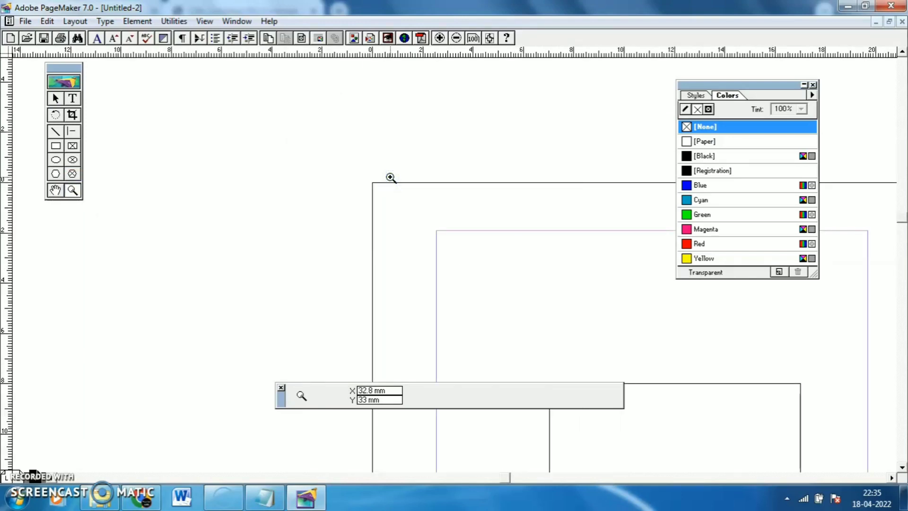
click(56, 191)
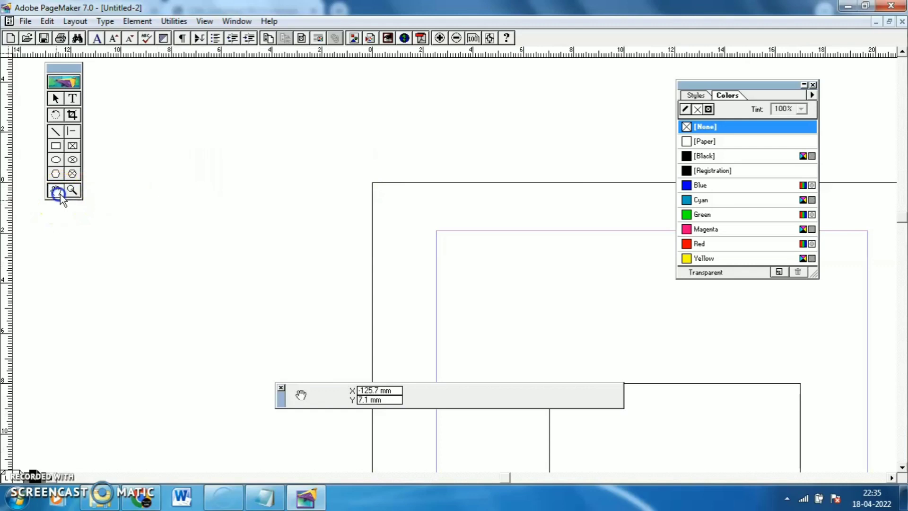
drag(466, 298, 235, 123)
drag(367, 250, 371, 237)
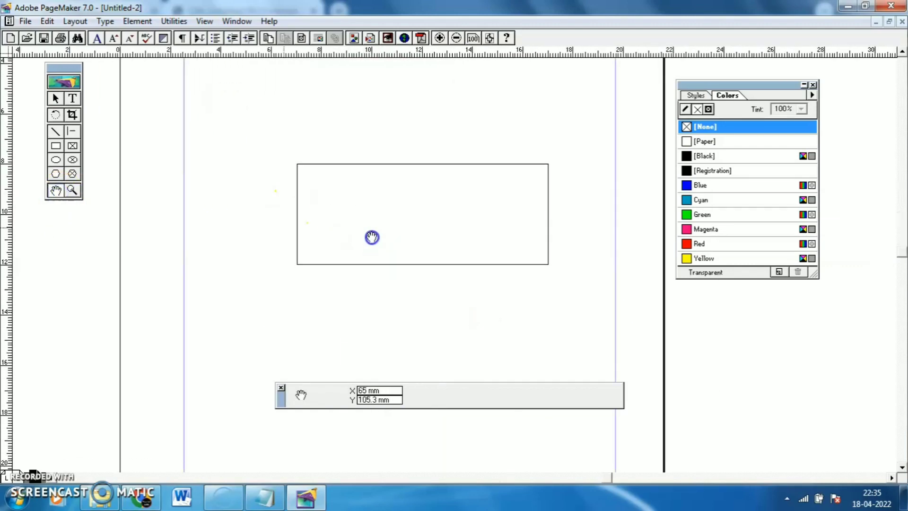
click(72, 191)
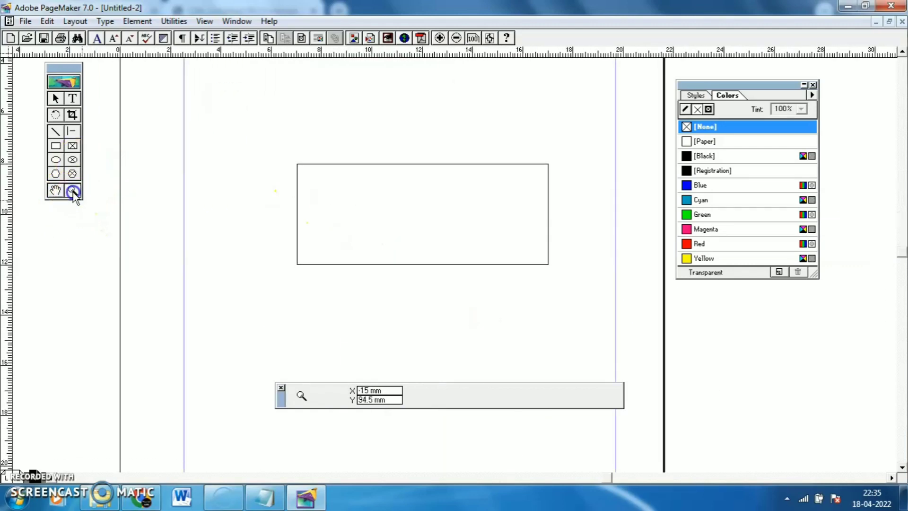
click(290, 172)
click(56, 191)
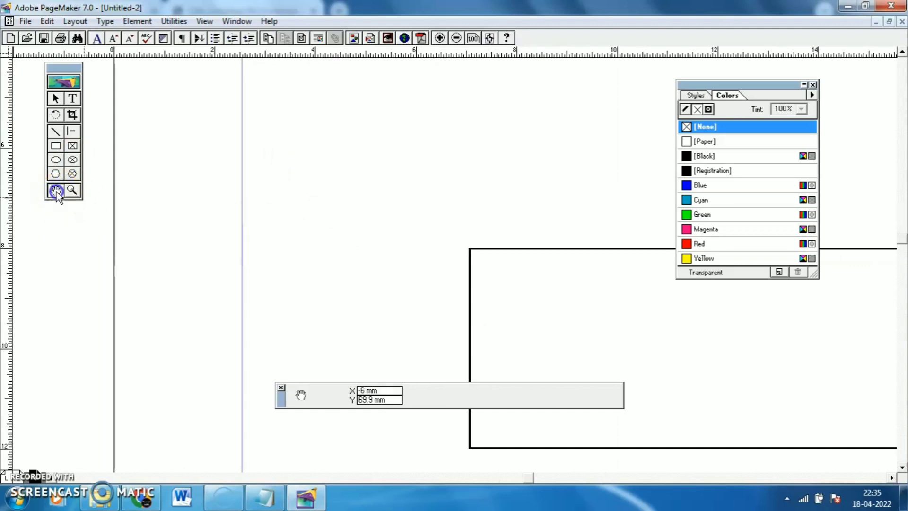
drag(614, 305, 316, 177)
drag(407, 209, 365, 198)
drag(679, 396, 681, 398)
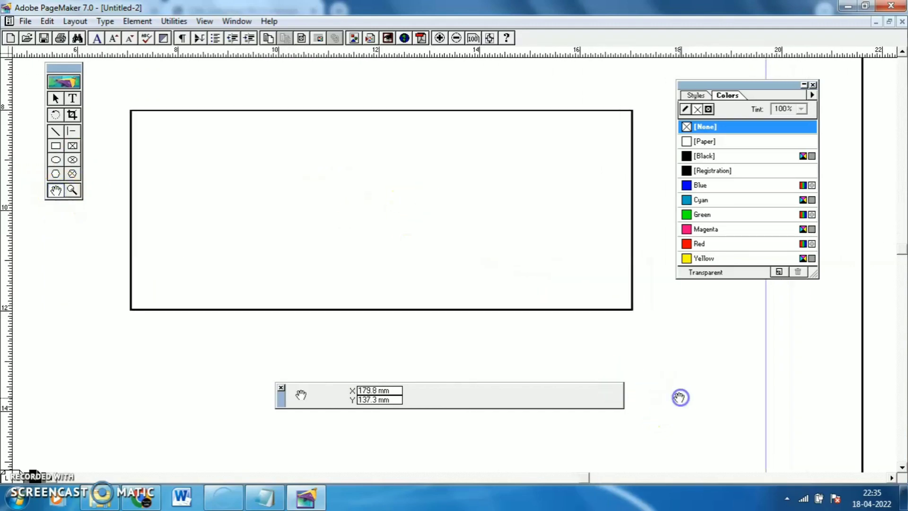
Check step 7 in the PDF and, back in PageMaker, give the rectangle the middle corner style in the second row of Rounded Corners
click(130, 499)
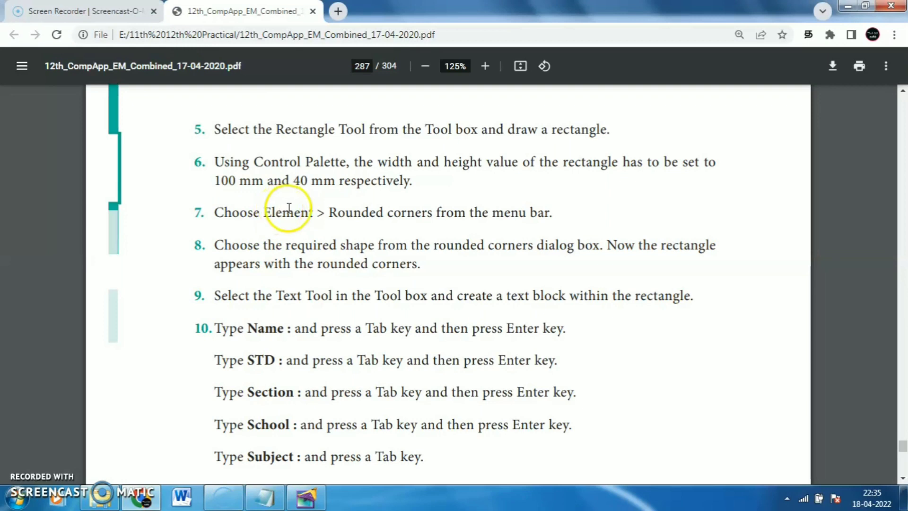
drag(215, 213, 247, 213)
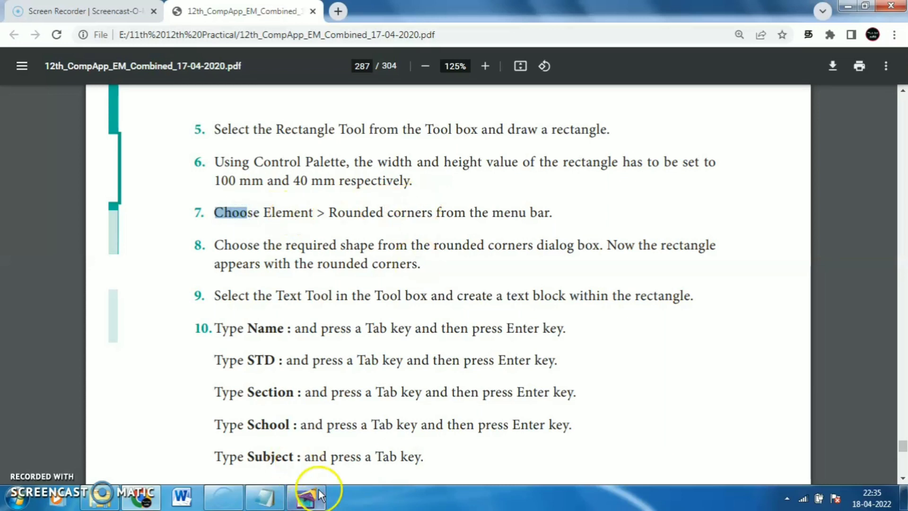
click(306, 500)
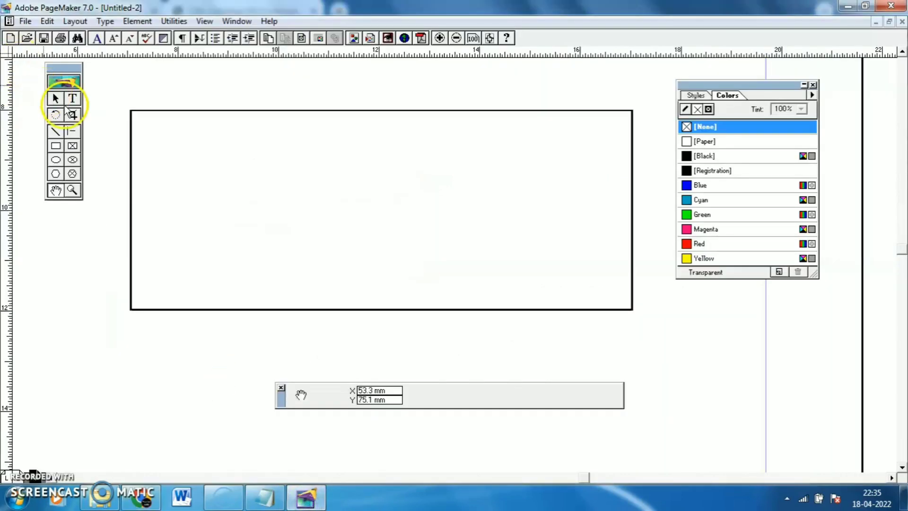
click(56, 100)
click(158, 112)
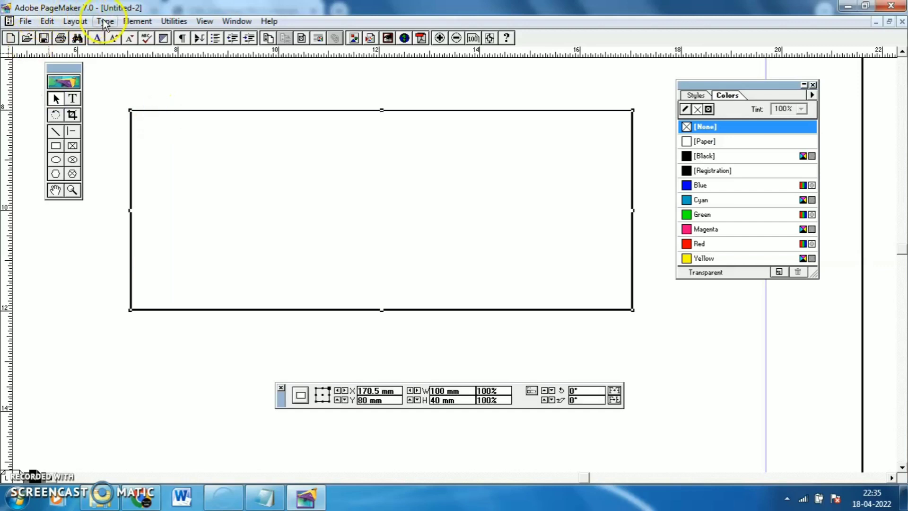
click(135, 21)
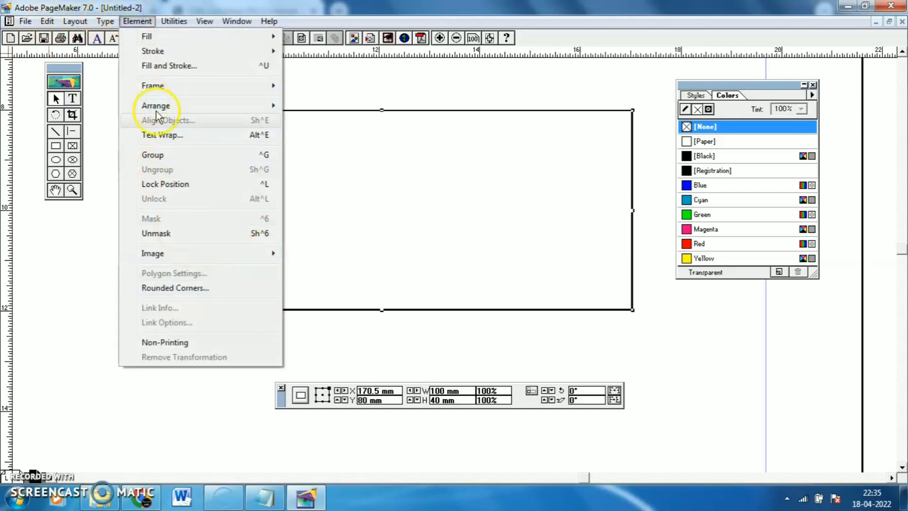
click(183, 287)
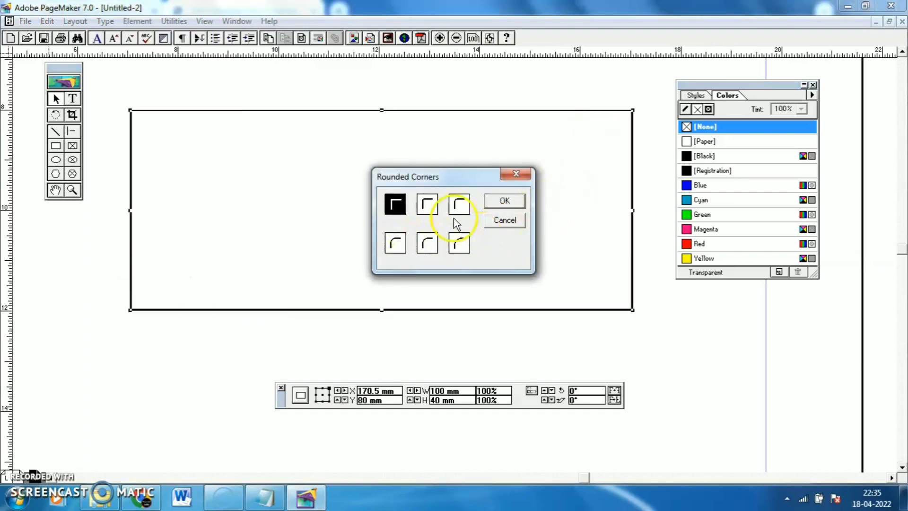
click(428, 243)
click(505, 201)
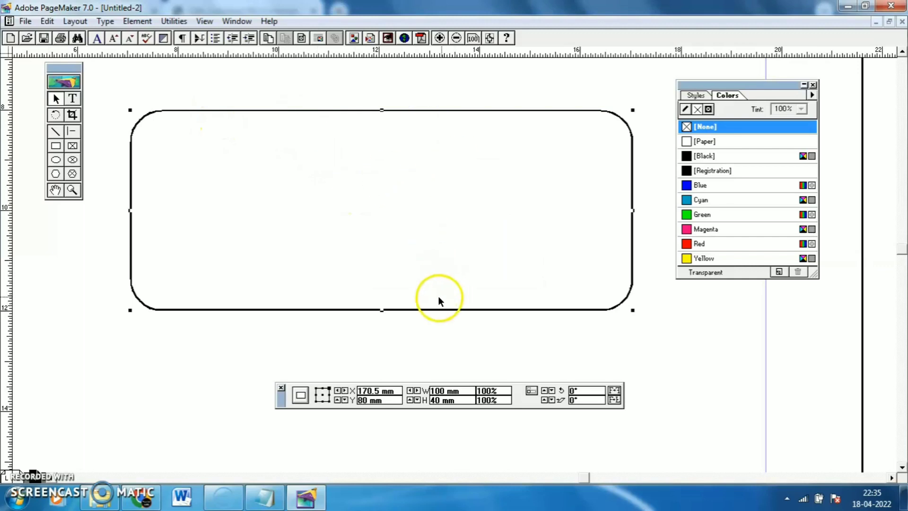
Read steps 8 and 9 in the PDF and, back in PageMaker, create a text block spanning most of the rounded rectangle's inside
click(265, 498)
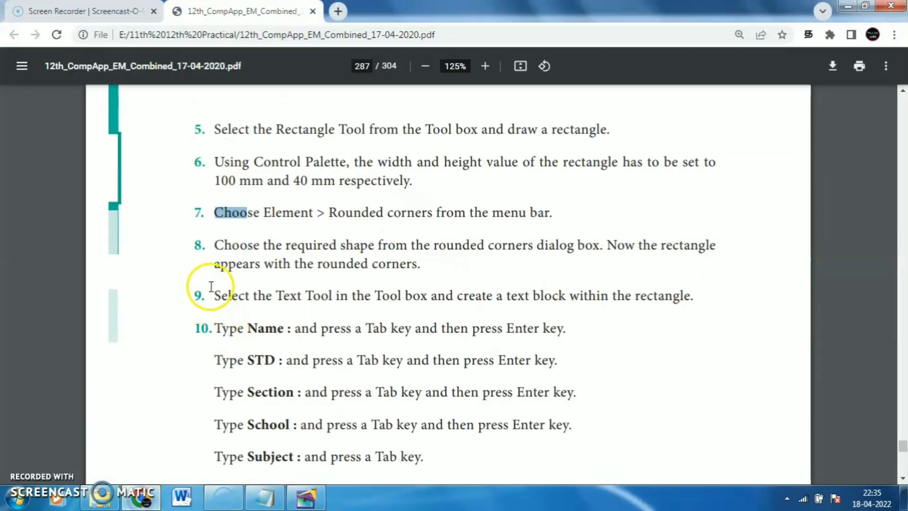
click(345, 248)
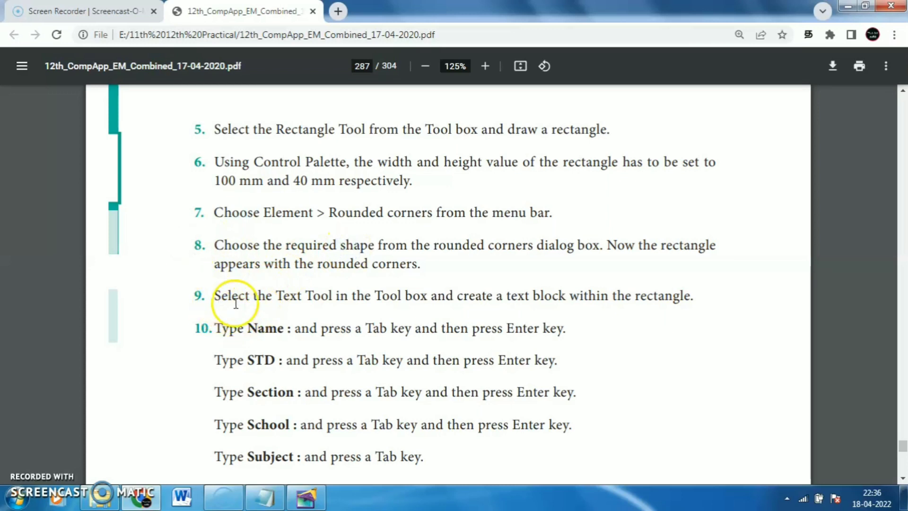
drag(365, 301, 515, 298)
drag(597, 297, 689, 297)
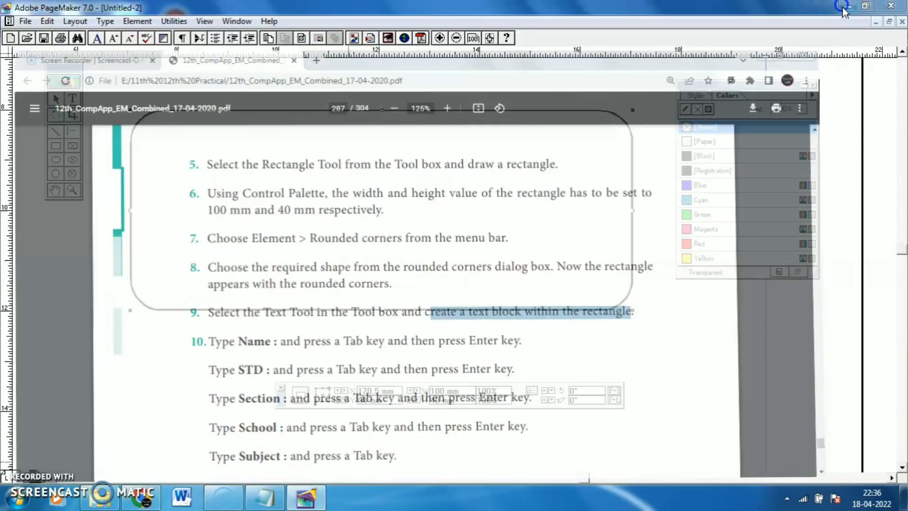
click(848, 6)
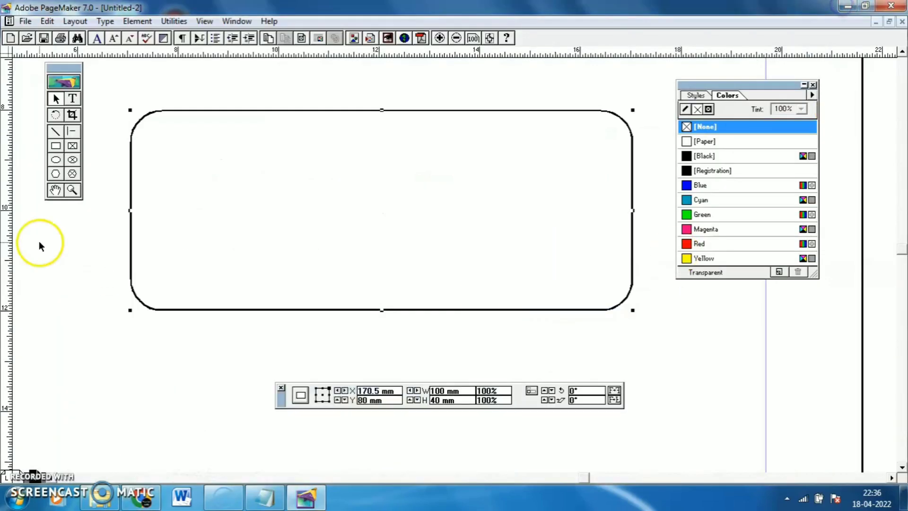
click(72, 99)
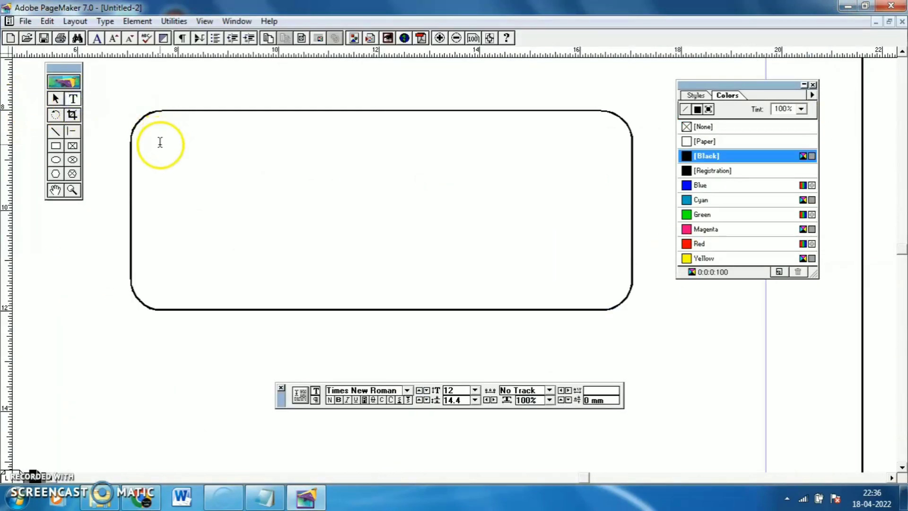
drag(160, 145, 604, 283)
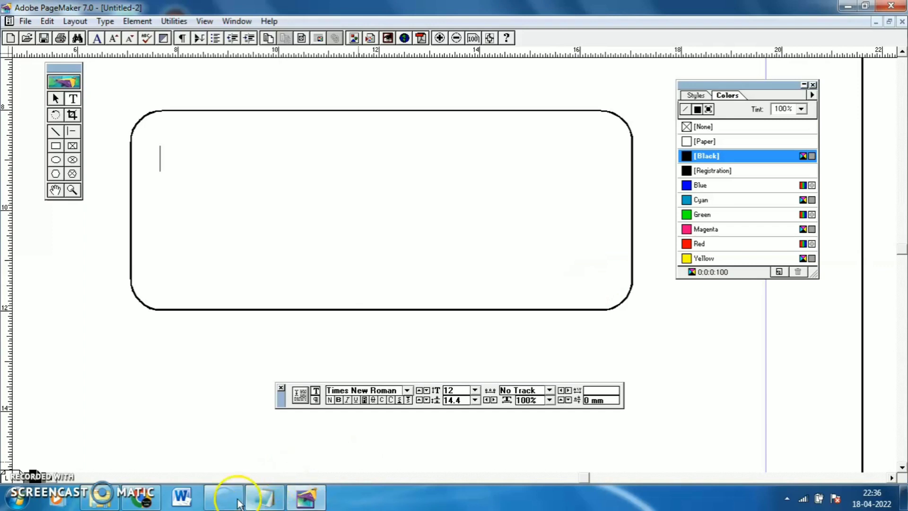
Read step 10 in the PDF and, back in PageMaker, enter "Name:" followed by a tab as the text block's first line
click(139, 504)
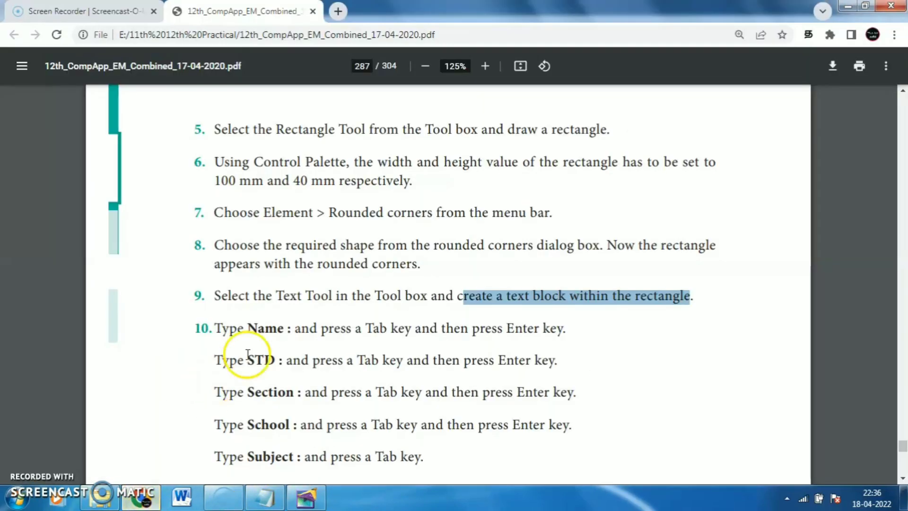
drag(211, 333, 269, 333)
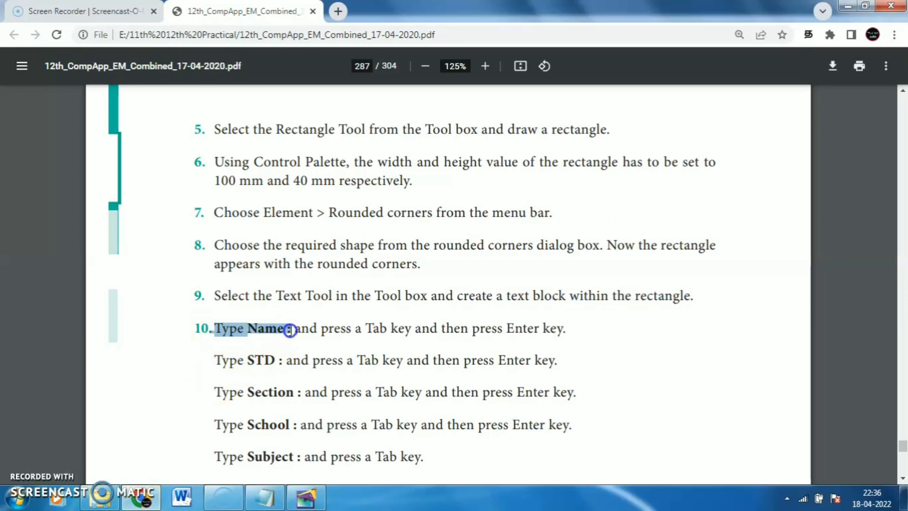
drag(290, 330, 293, 330)
click(362, 331)
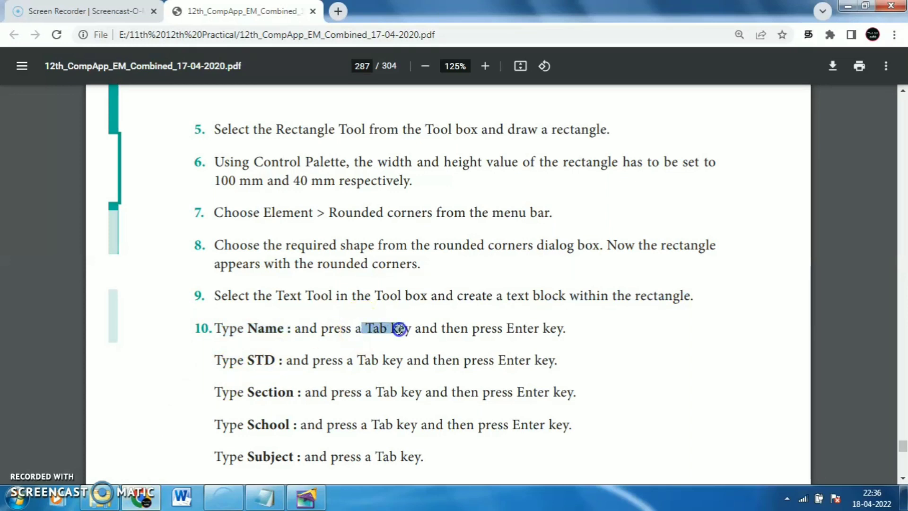
drag(400, 329, 411, 330)
drag(497, 330, 563, 330)
click(307, 497)
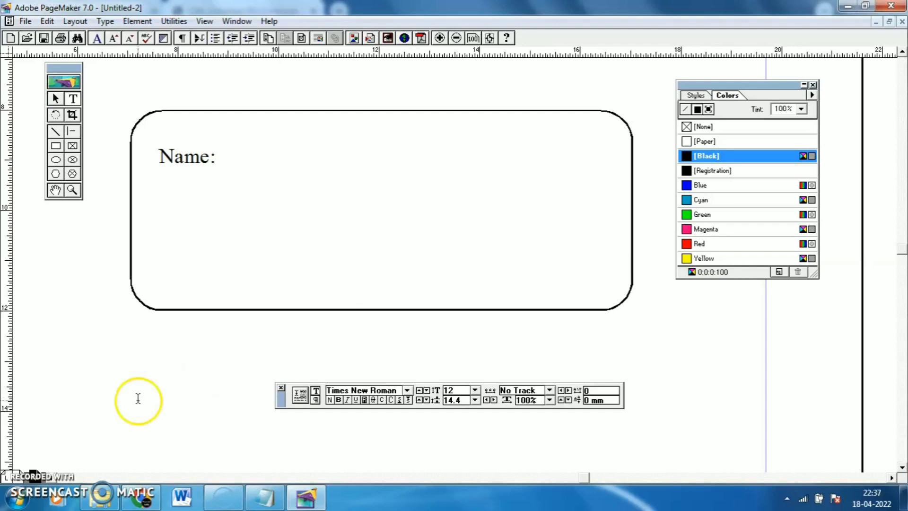
Consulting the PDF for the labels, add the lines "STD:", "Section:", "School:" and "Subject:" in PageMaker, each followed by a tab
click(148, 500)
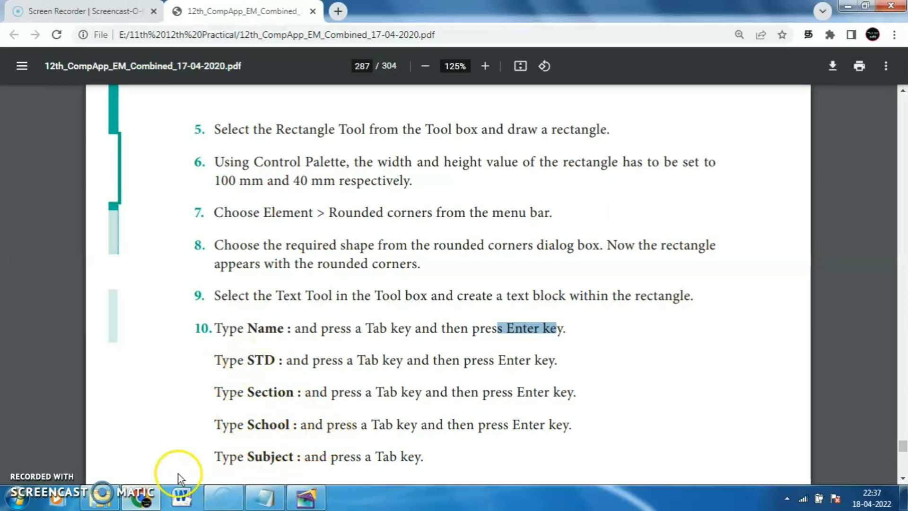
click(140, 498)
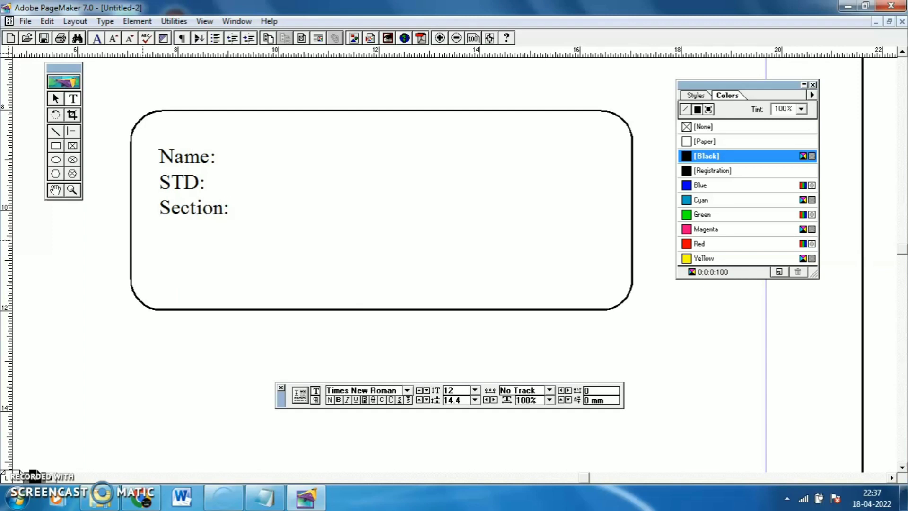
click(151, 501)
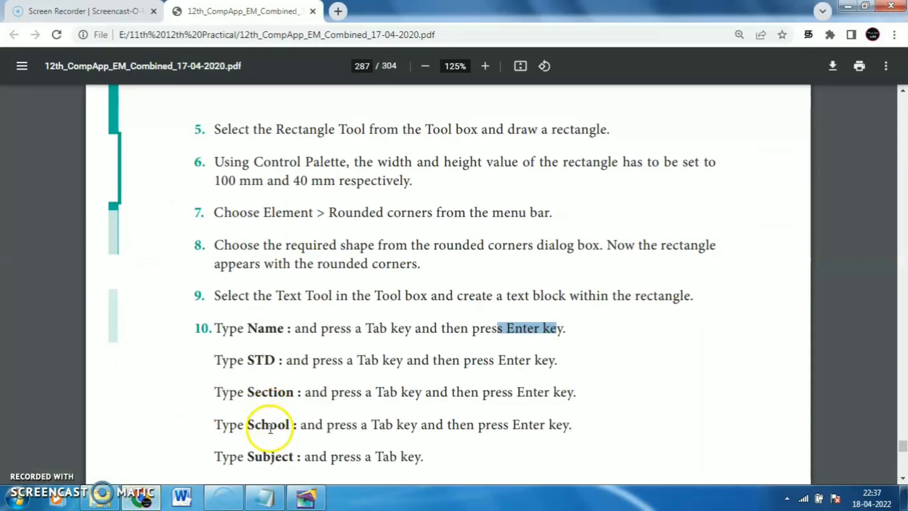
click(142, 498)
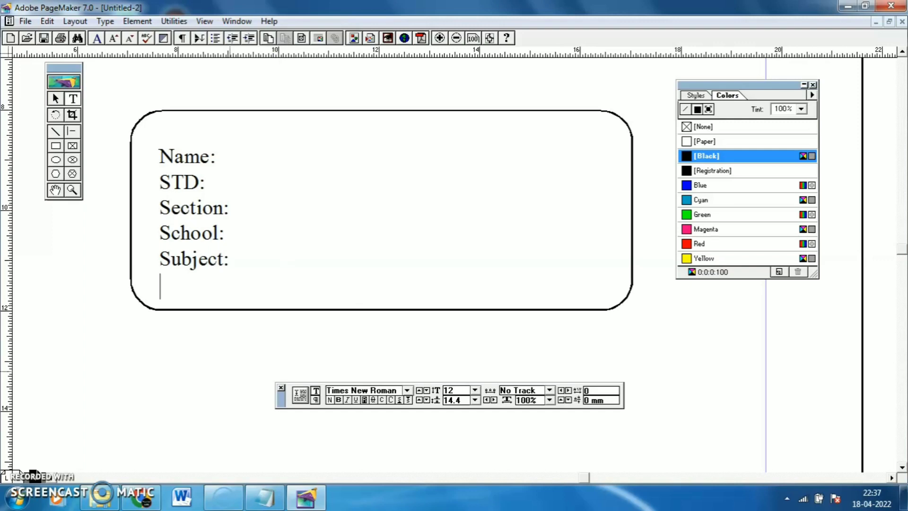
click(237, 156)
click(219, 162)
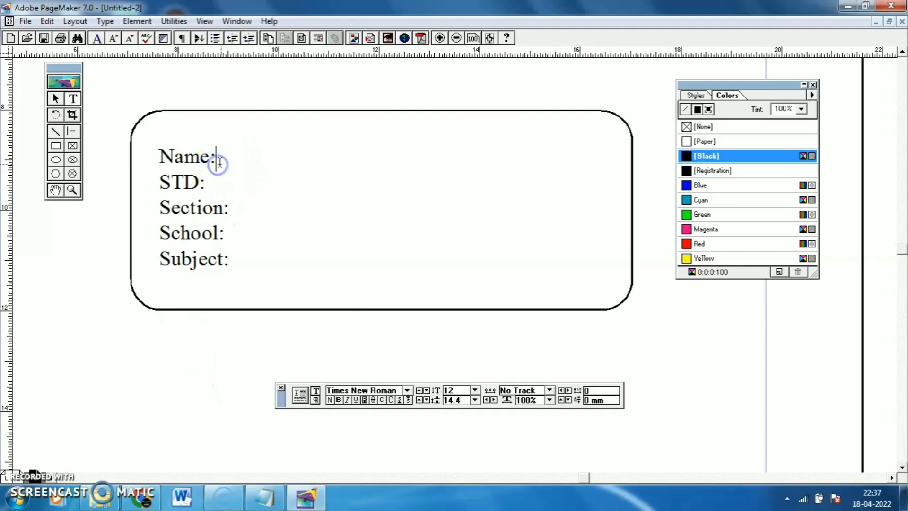
click(250, 256)
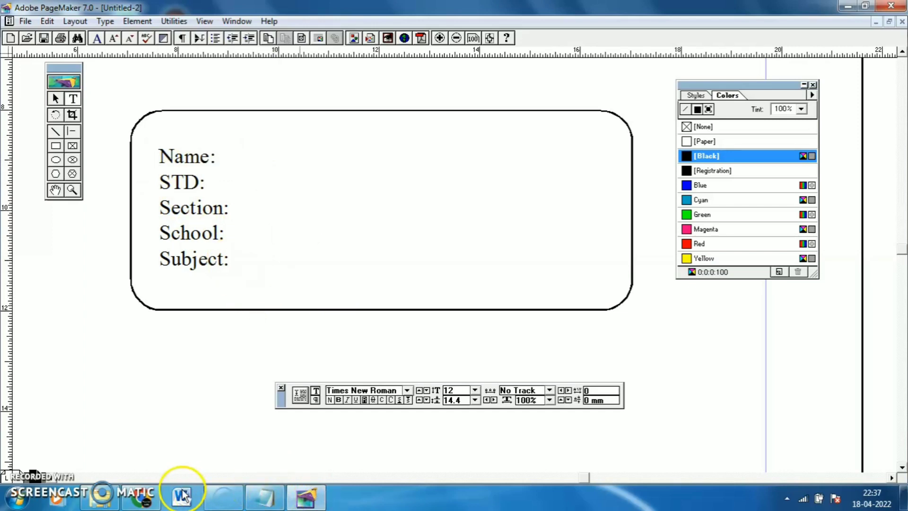
Read step 11 in the PDF and, back in PageMaker, select all five label lines with the Text tool
click(149, 501)
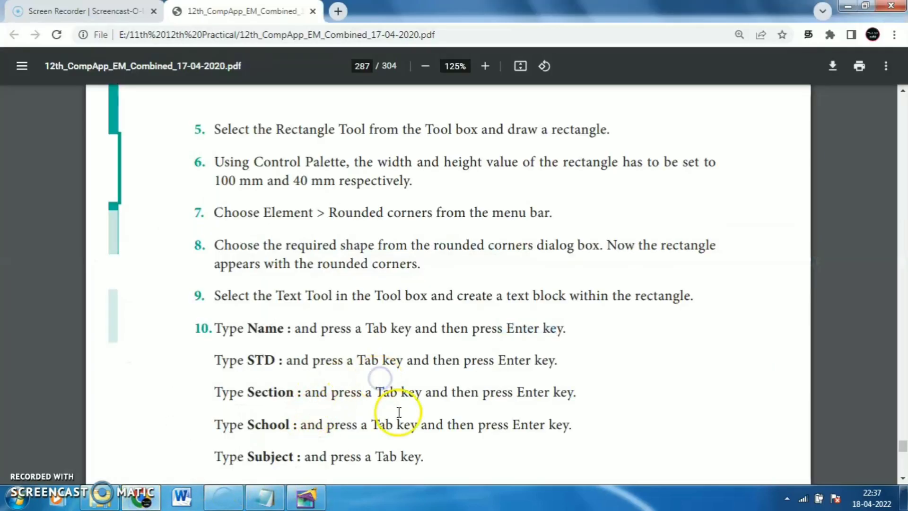
scroll(399, 414, down, 5)
drag(216, 238, 403, 230)
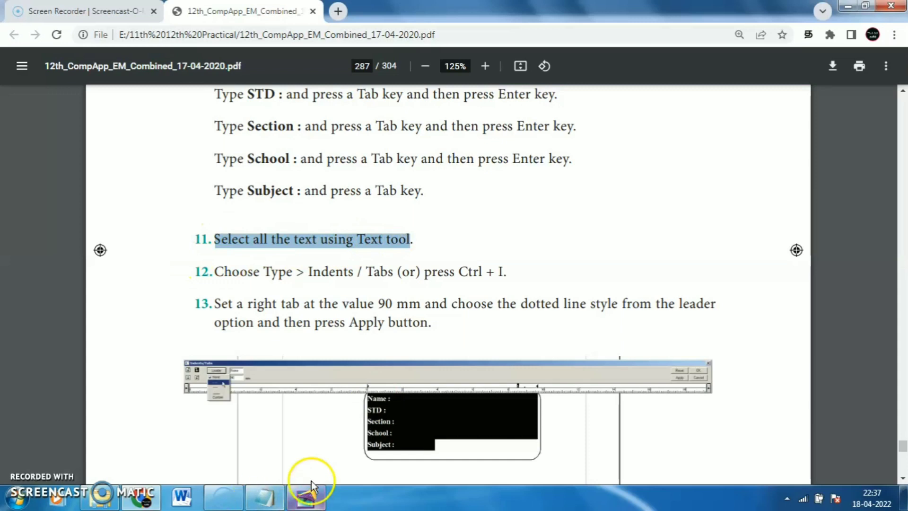
click(305, 498)
drag(161, 158, 630, 313)
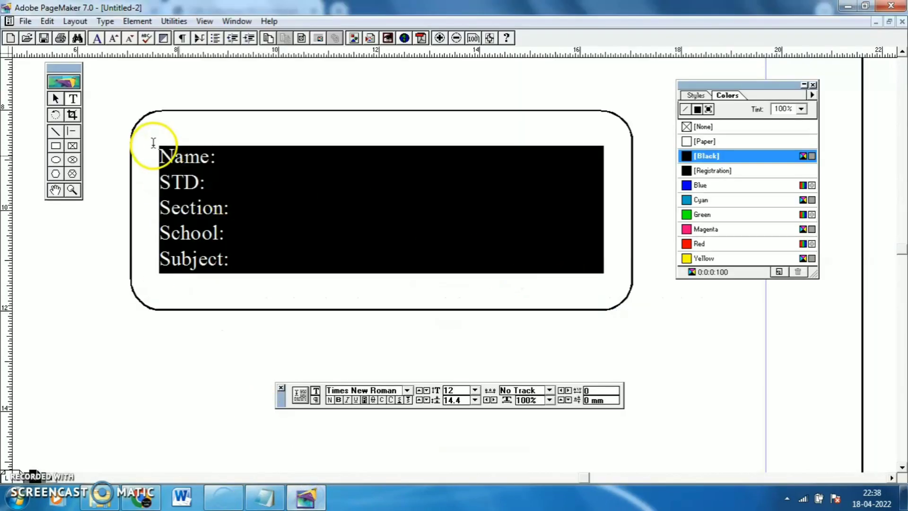
click(217, 164)
drag(156, 158, 542, 274)
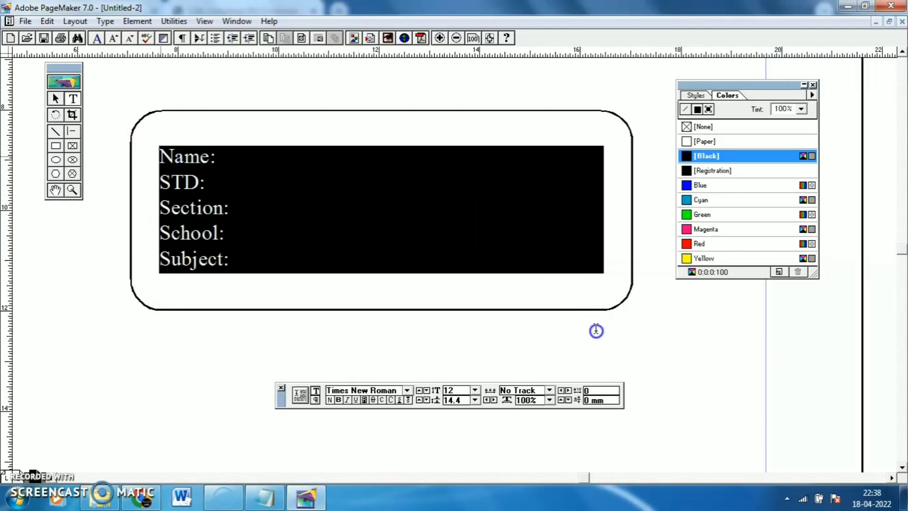
Read step 12 in the PDF and, back in PageMaker, open the Indents/Tabs settings for the selected label lines
click(316, 498)
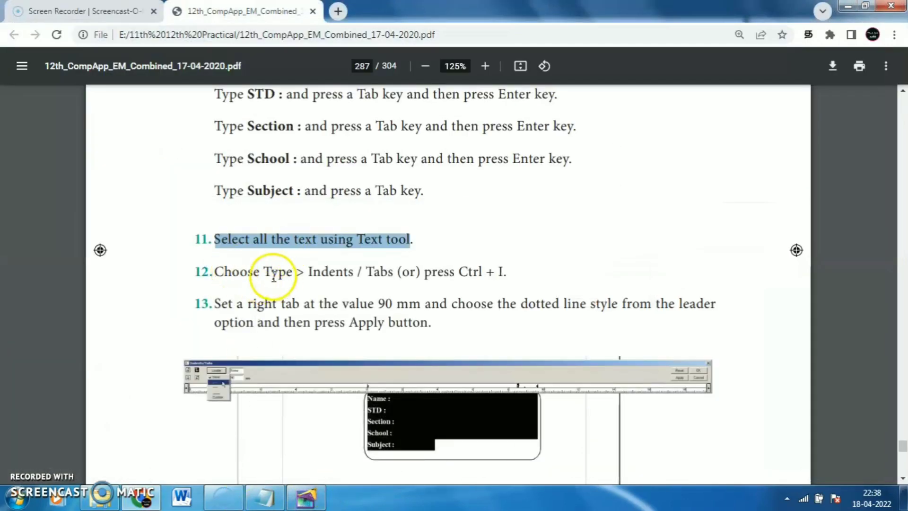
drag(263, 272, 365, 279)
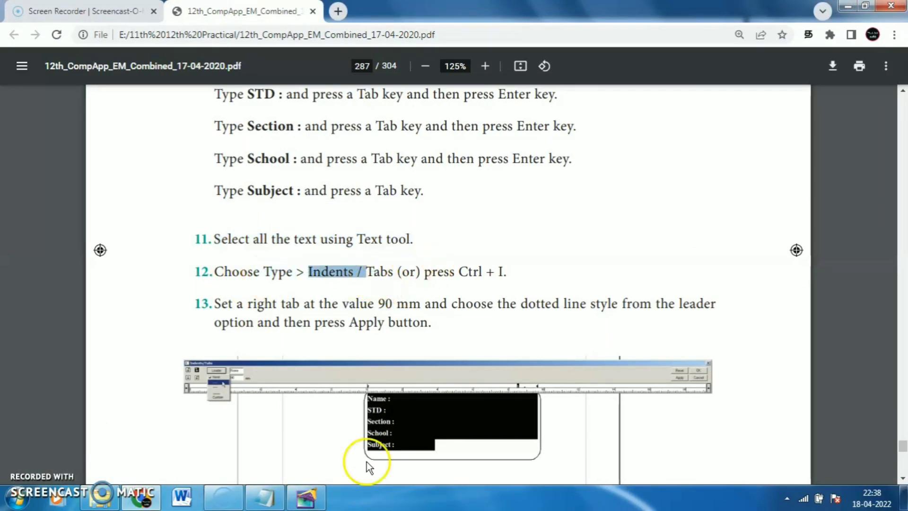
click(308, 498)
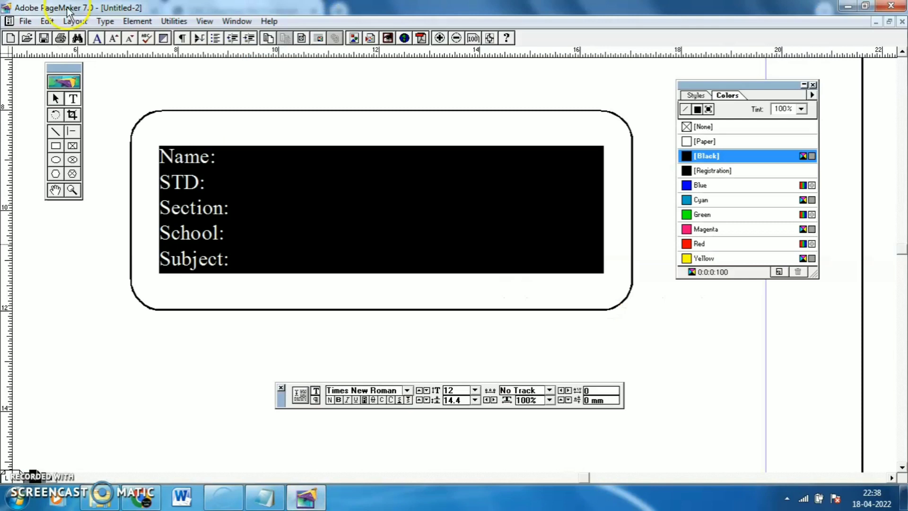
click(25, 21)
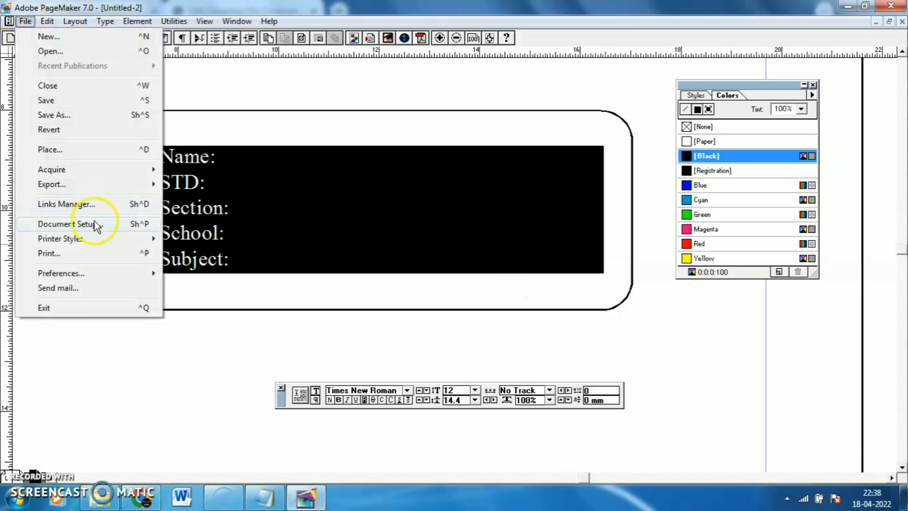
click(105, 22)
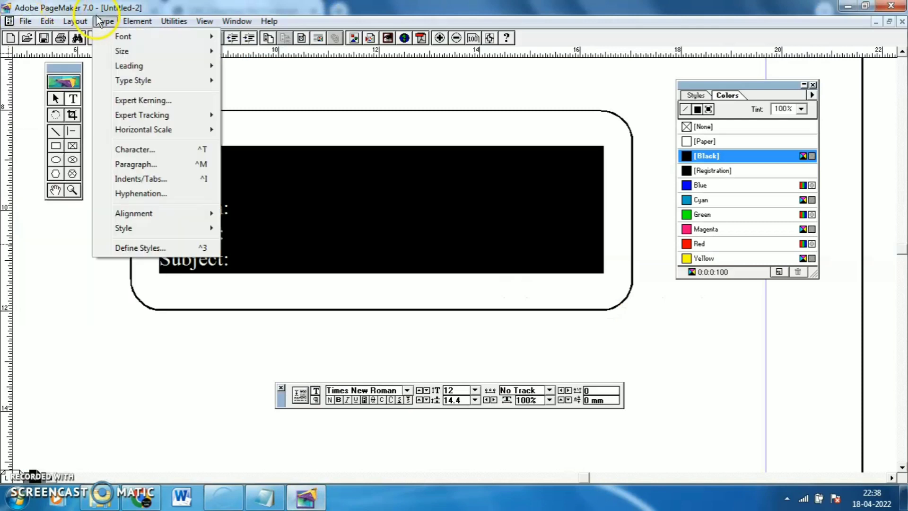
click(142, 179)
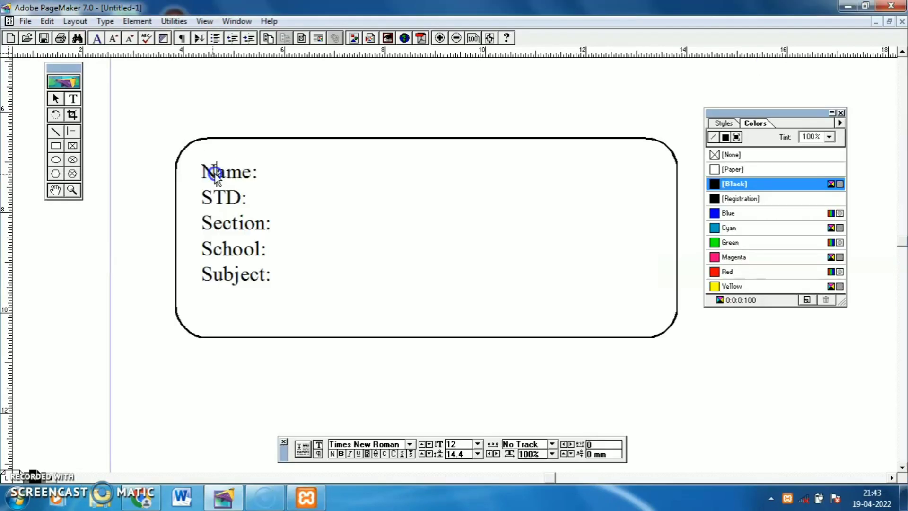
drag(203, 170, 692, 314)
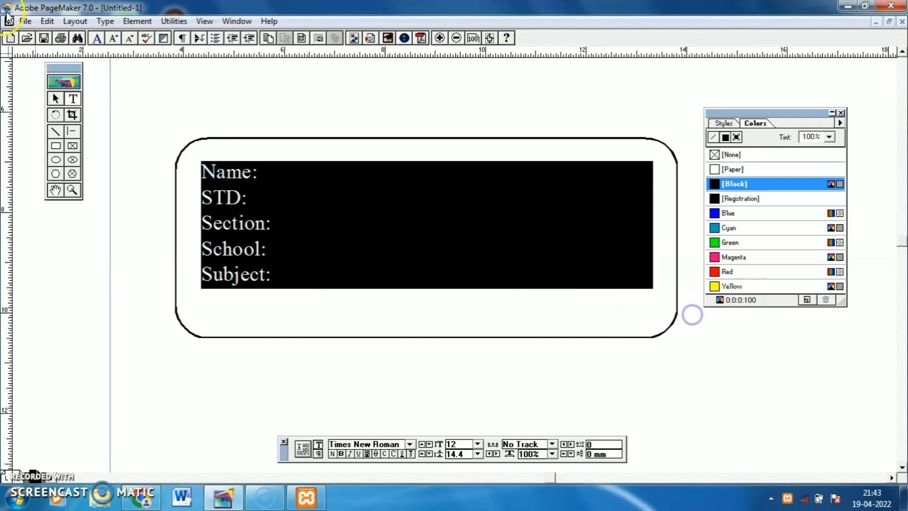
click(142, 23)
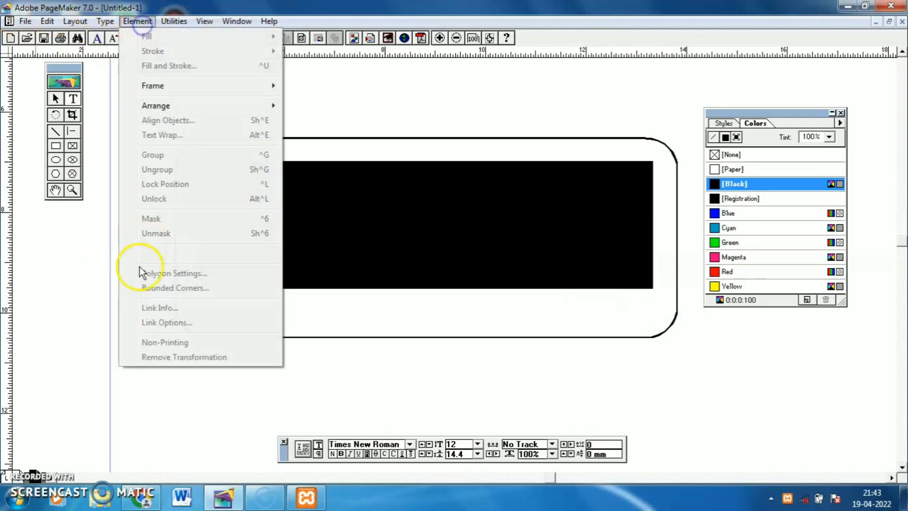
mouse_move(171, 263)
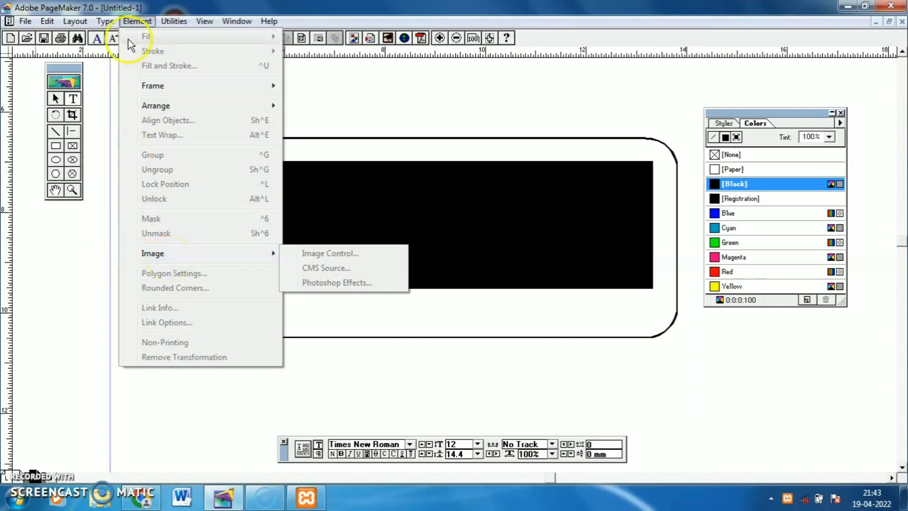
mouse_move(105, 22)
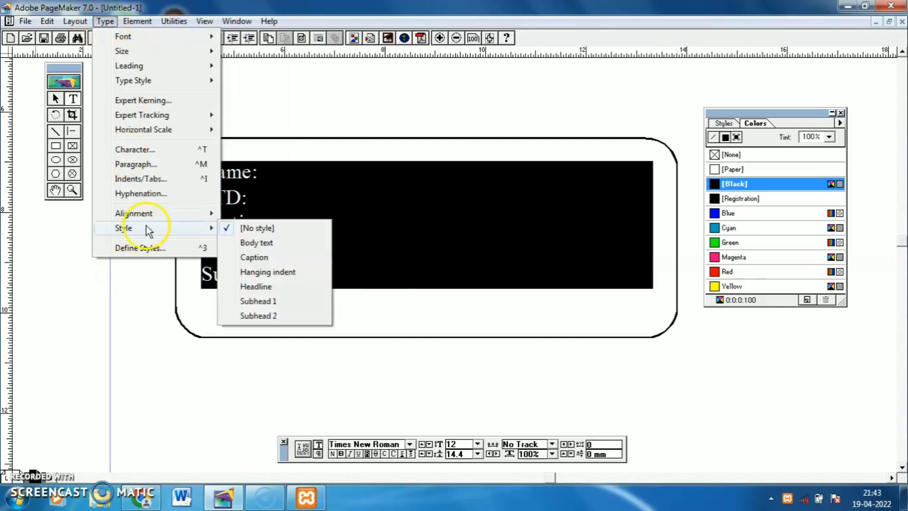
click(407, 175)
Select all five label lines and choose the dotted leader style in the Indents/Tabs settings
drag(169, 201, 664, 305)
click(104, 21)
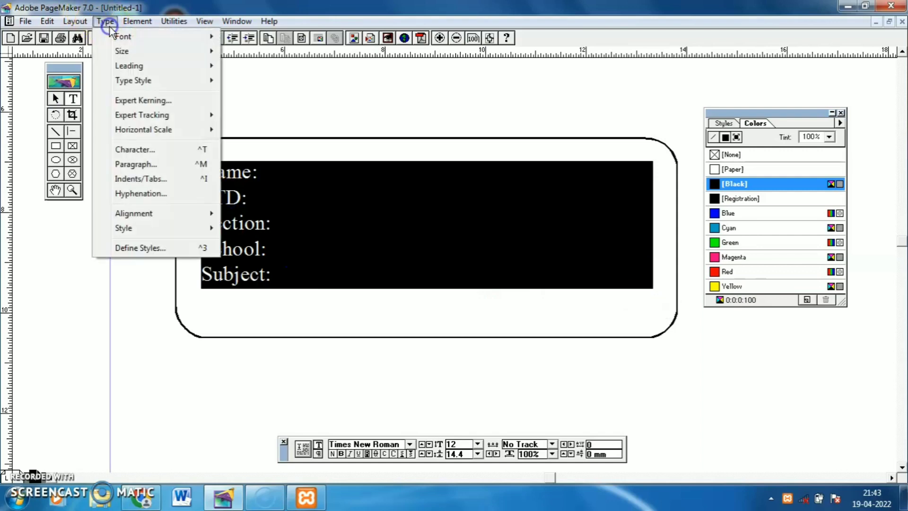
click(136, 178)
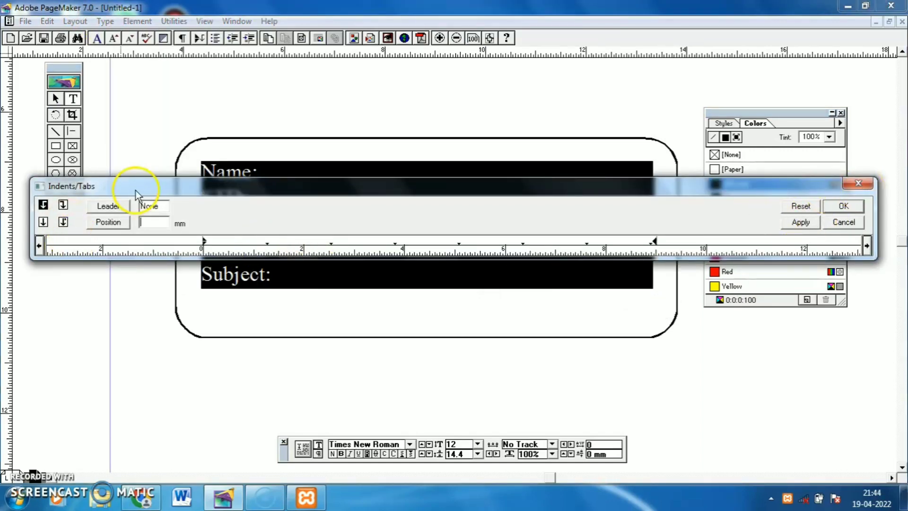
click(124, 206)
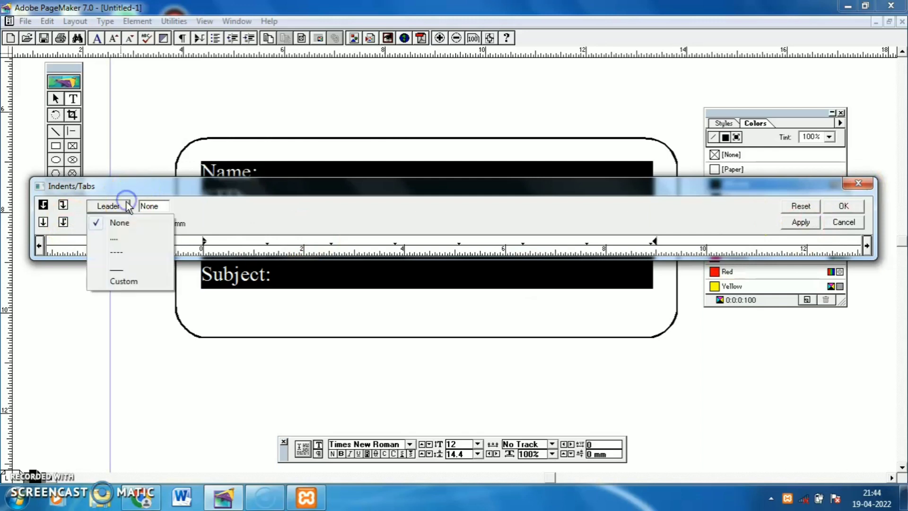
click(122, 242)
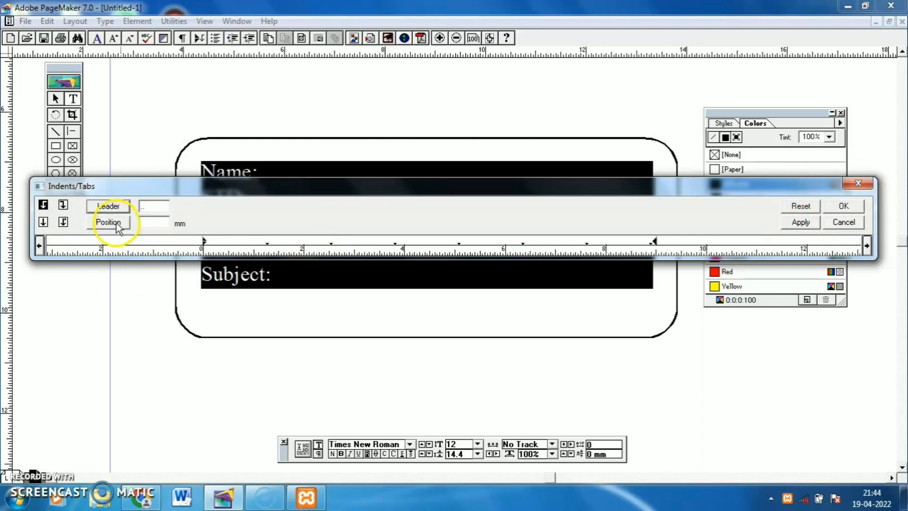
Place a tab stop at 89 mm on the tab ruler, then apply and confirm the Indents/Tabs settings
click(108, 222)
click(123, 238)
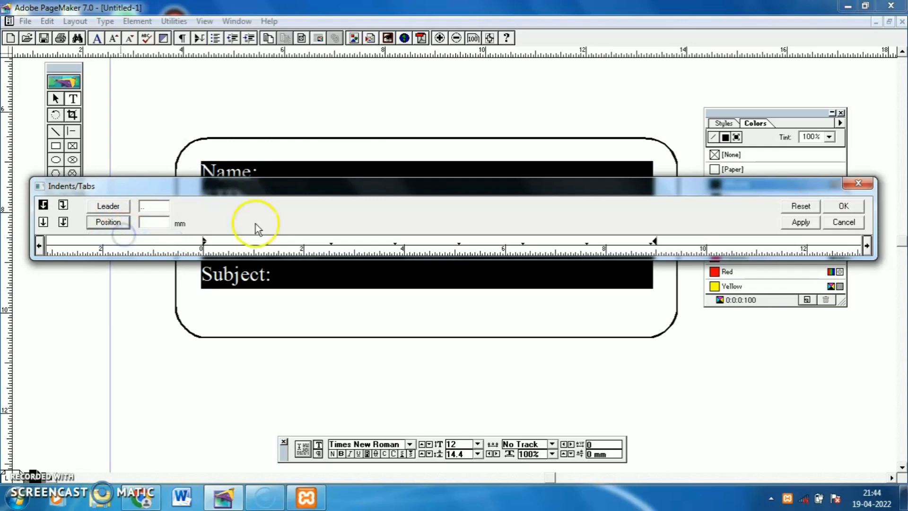
click(652, 242)
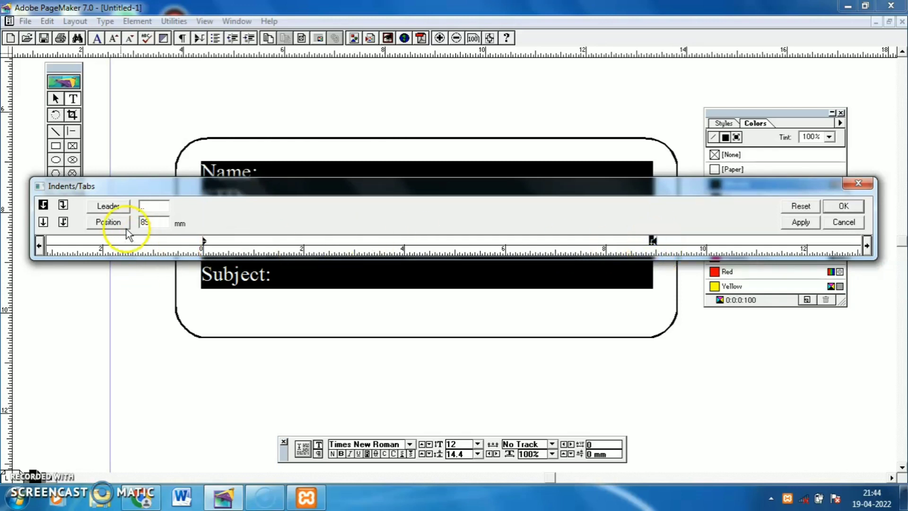
click(801, 223)
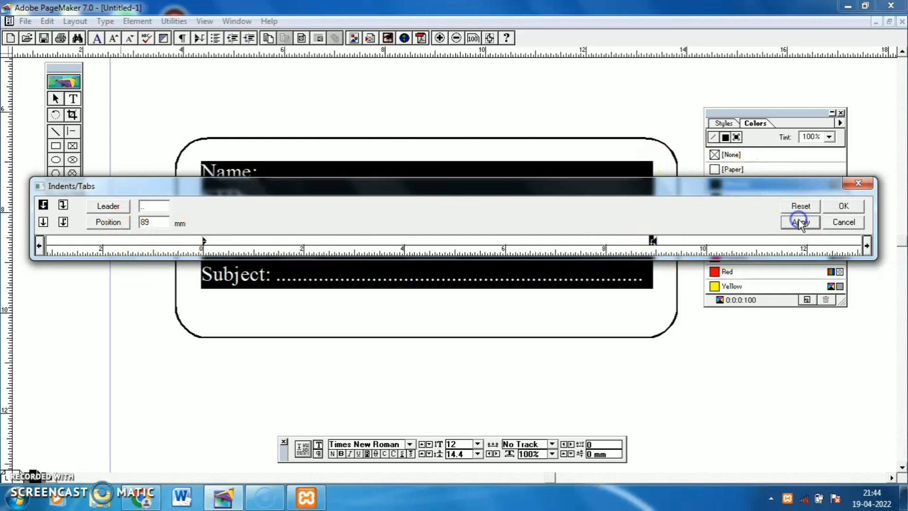
click(845, 206)
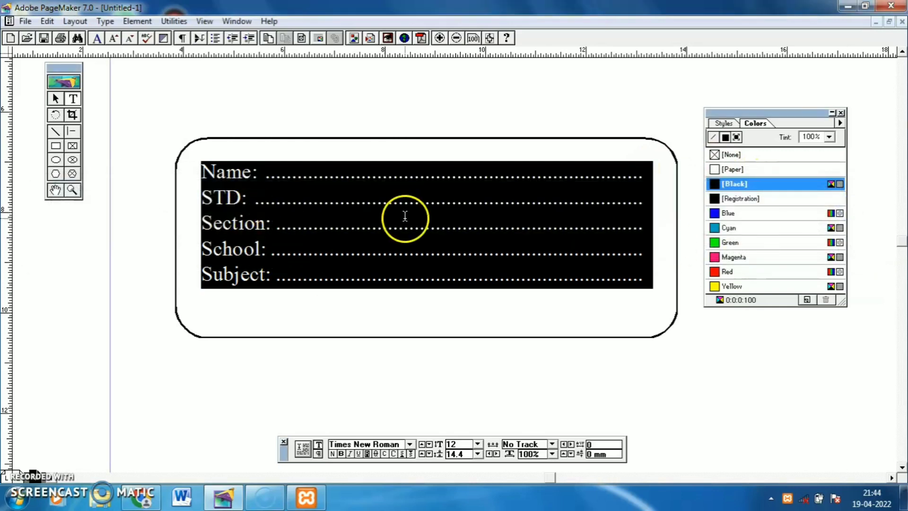
Move the label text block down about 3 mm inside the rounded rectangle and deselect it
click(432, 311)
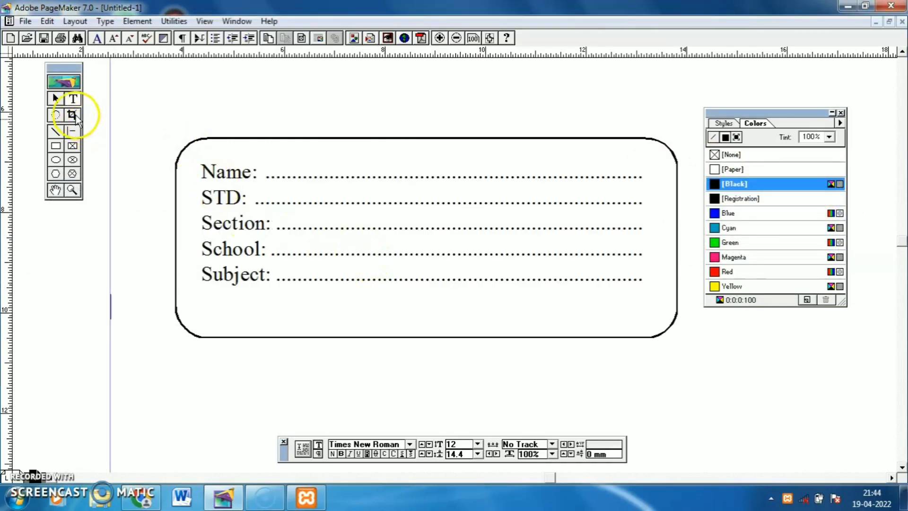
click(56, 98)
click(228, 170)
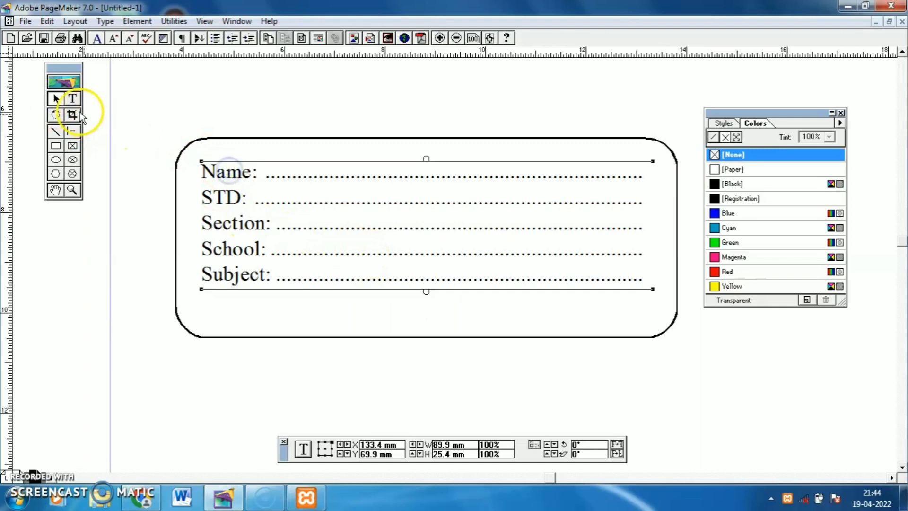
drag(254, 179, 256, 178)
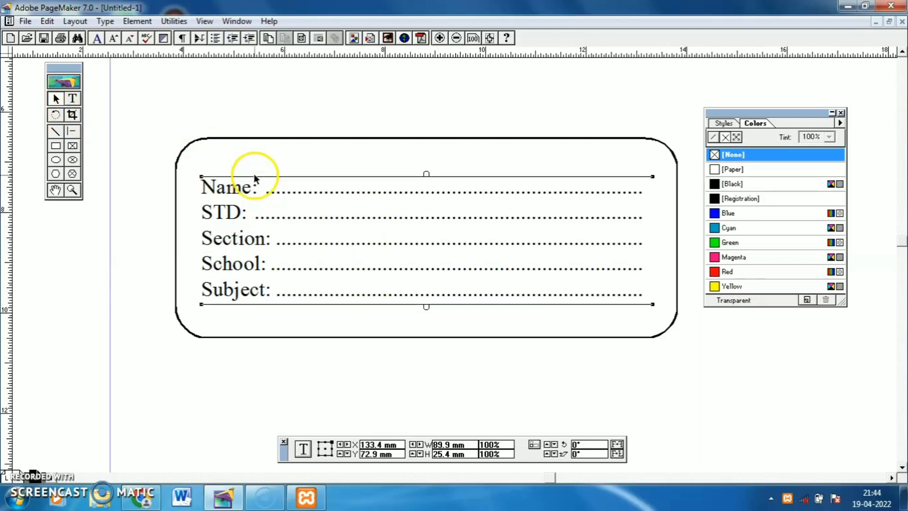
click(395, 88)
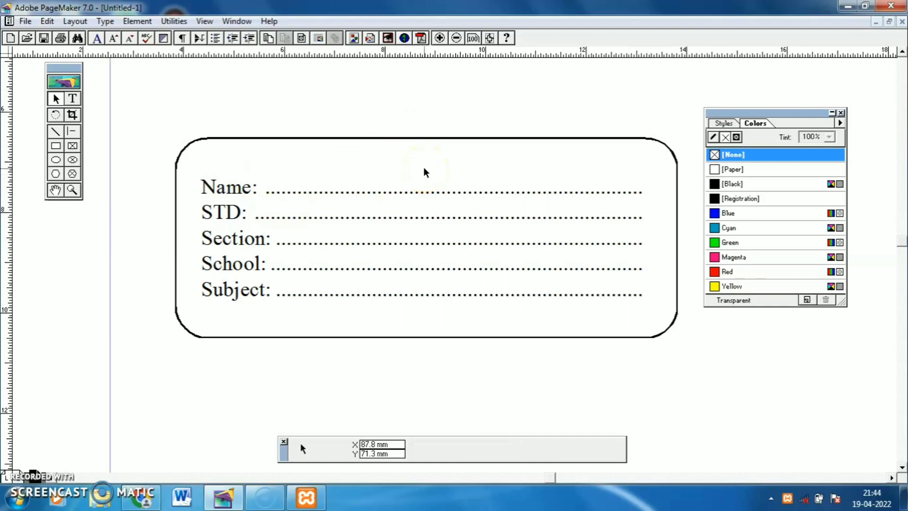
Switch to Chrome to consult the exercise PDF again
click(141, 501)
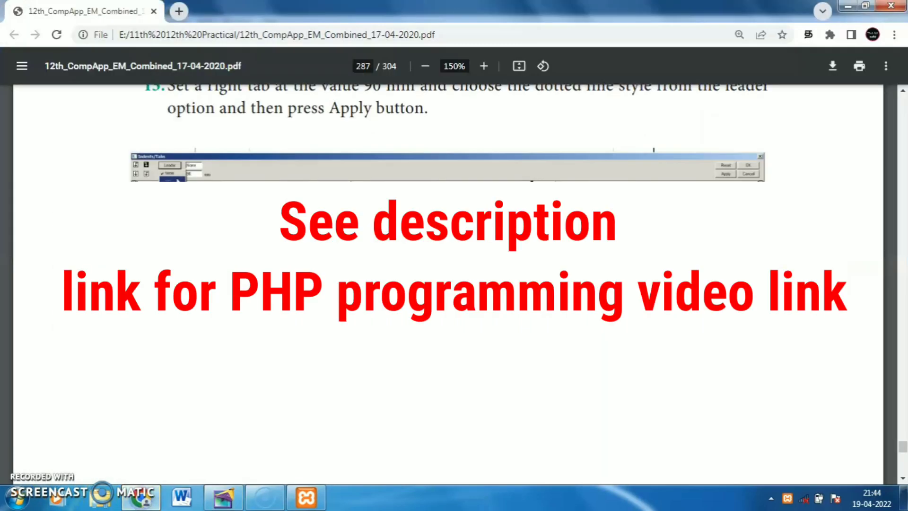